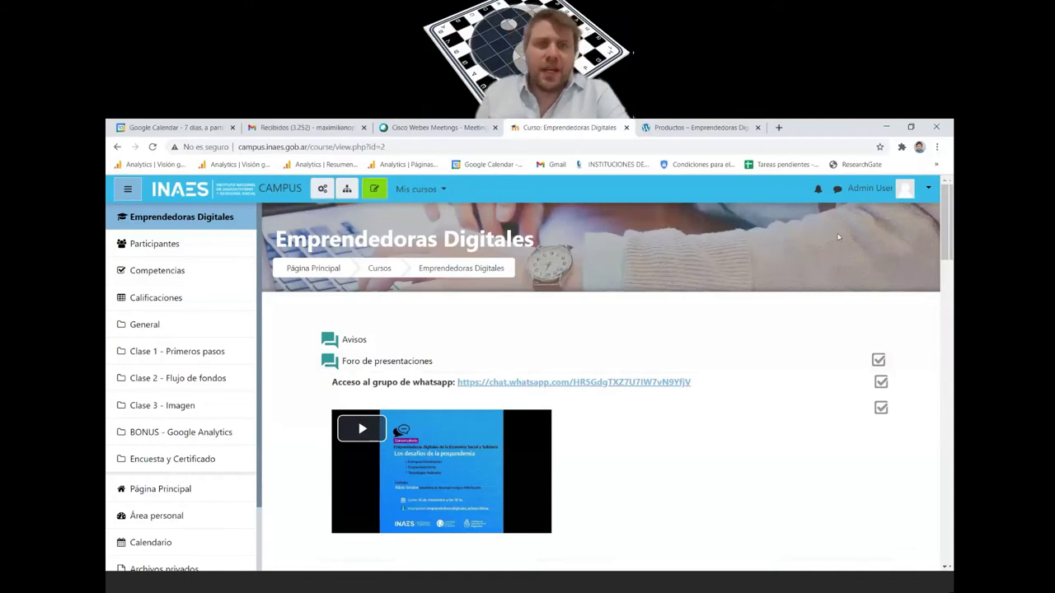
- Examine the Emprendedoras Digitales course page from the introduction through the materials and activities of Clase 1, Clase 2 and Clase 3
scroll(460, 394, "down", 2)
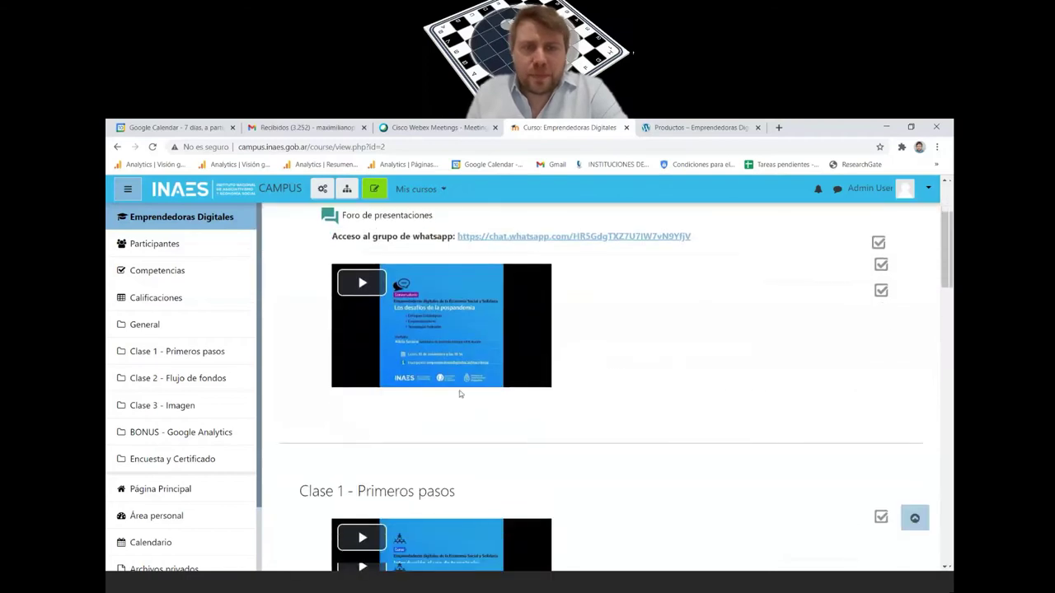
scroll(460, 394, "down", 1)
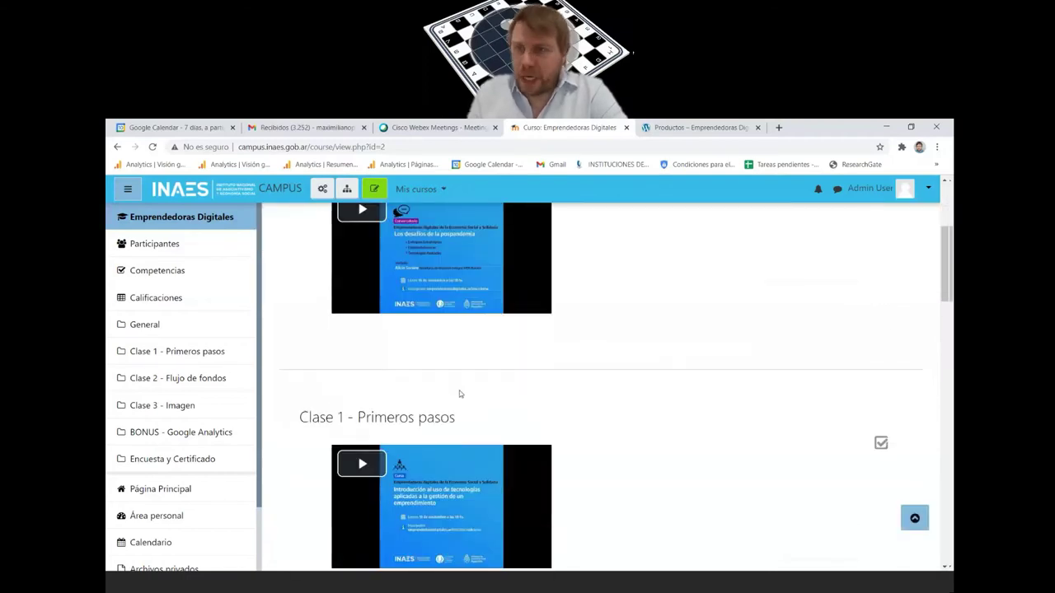
scroll(460, 394, "up", 3)
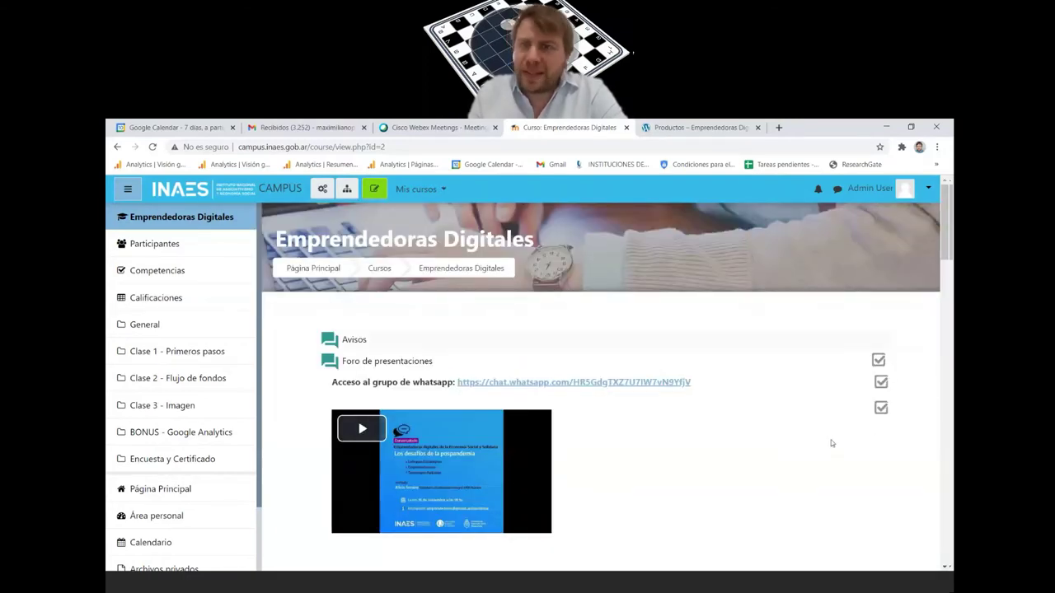
scroll(733, 465, "down", 5)
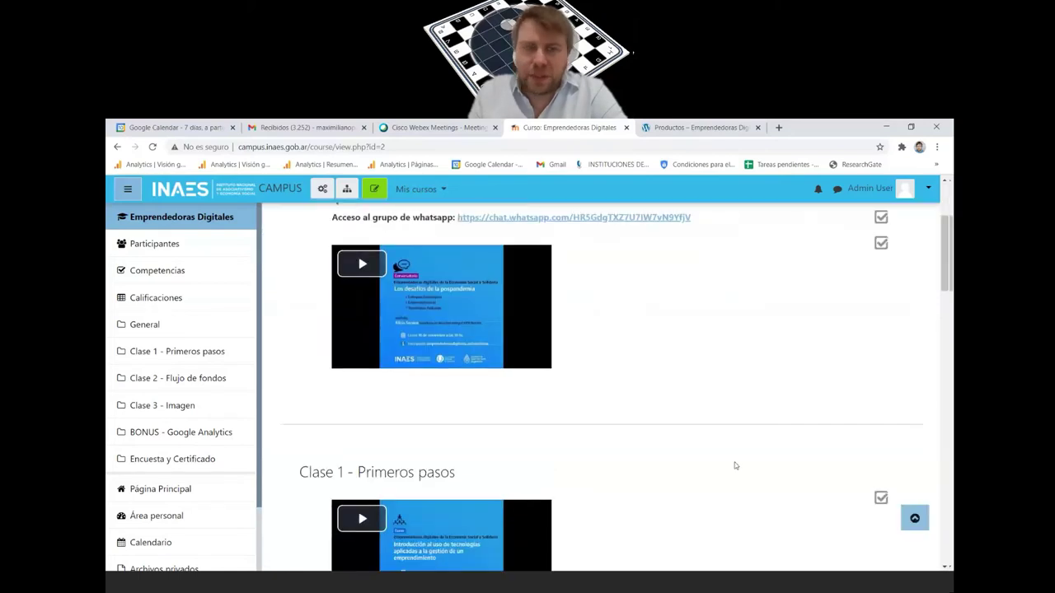
scroll(577, 462, "up", 1)
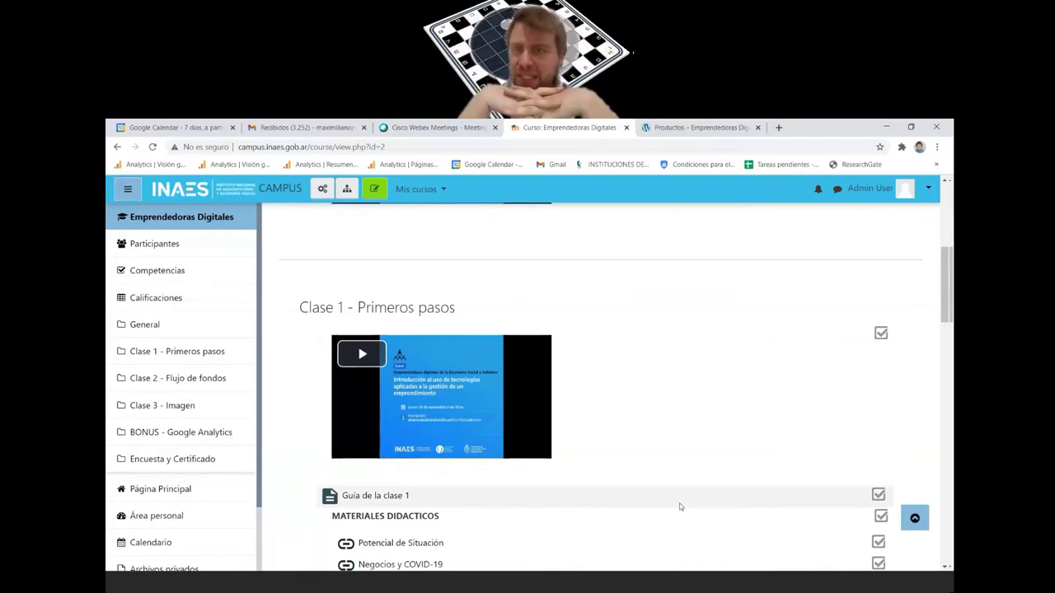
scroll(680, 505, "down", 2)
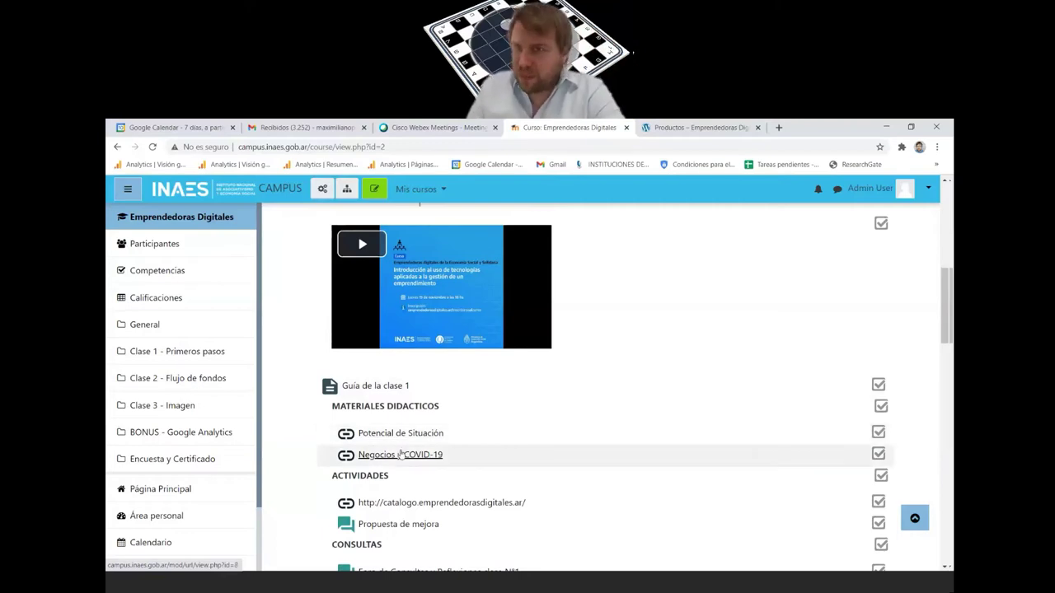
scroll(400, 454, "down", 1)
scroll(412, 429, "down", 2)
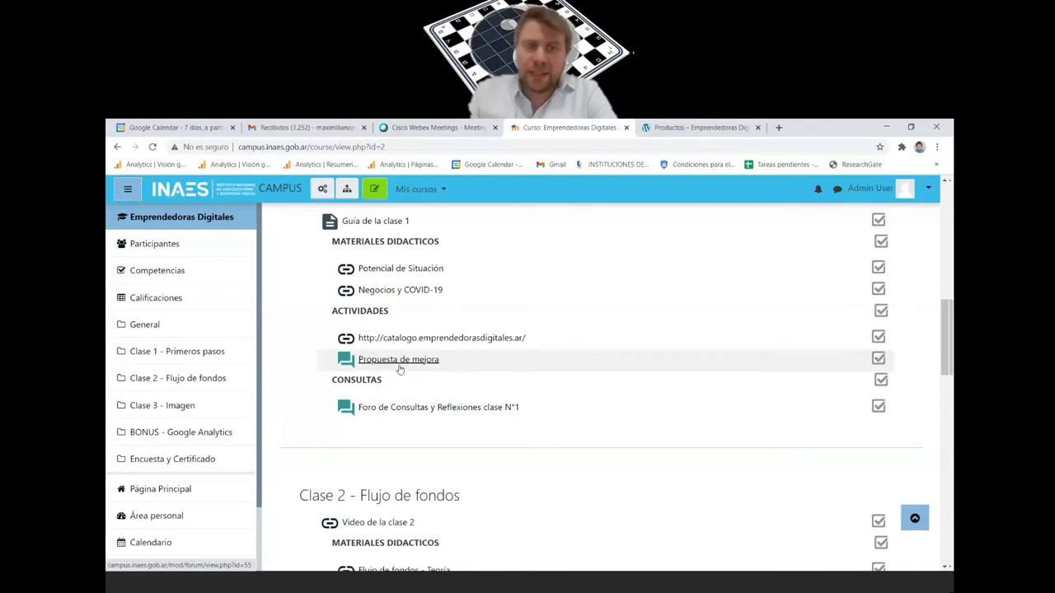
scroll(399, 369, "down", 3)
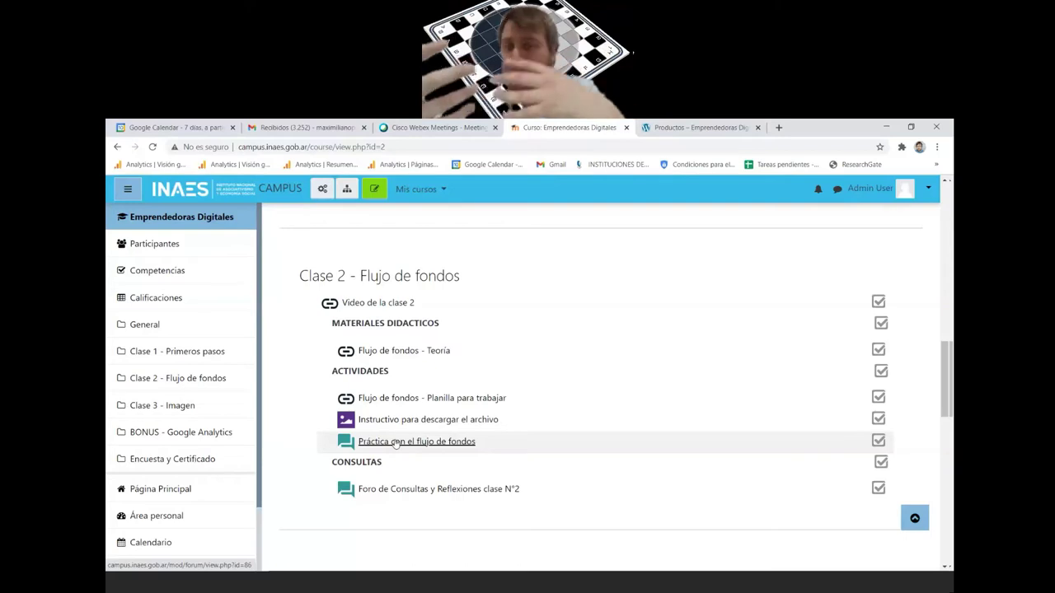
scroll(395, 443, "down", 4)
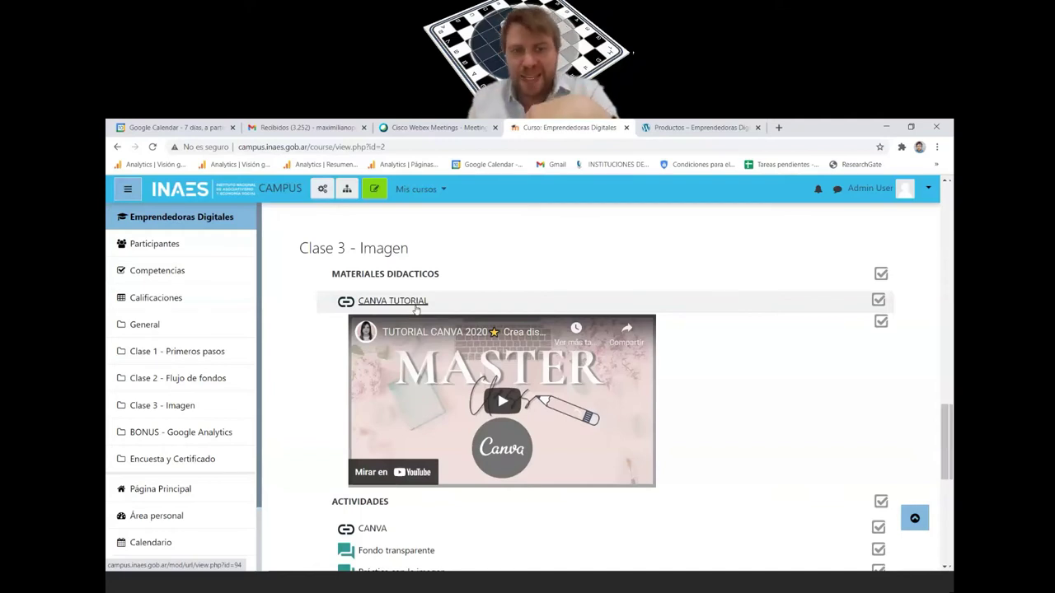
scroll(416, 309, "down", 1)
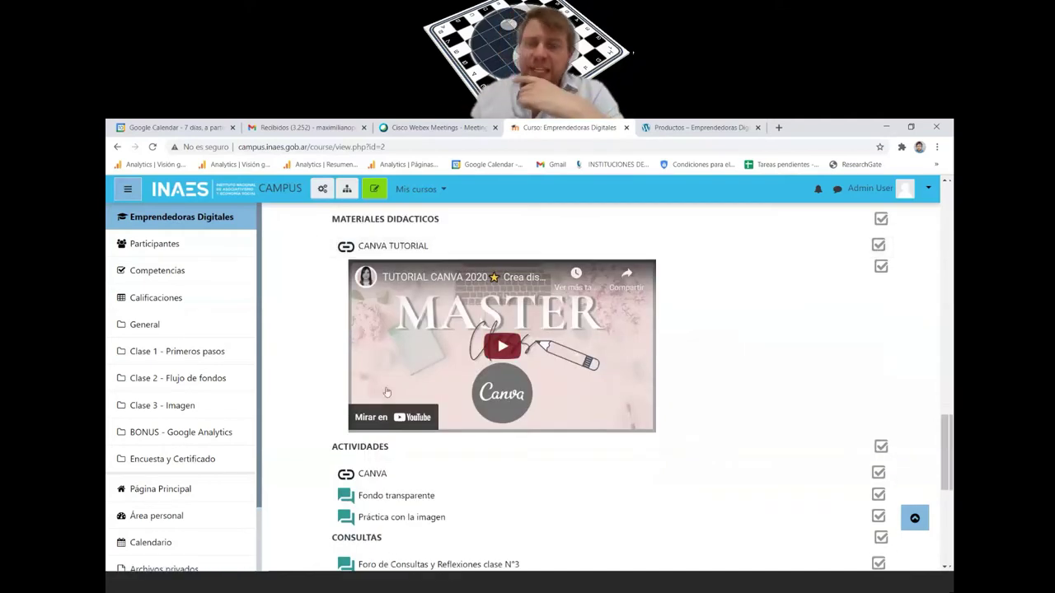
scroll(387, 392, "down", 1)
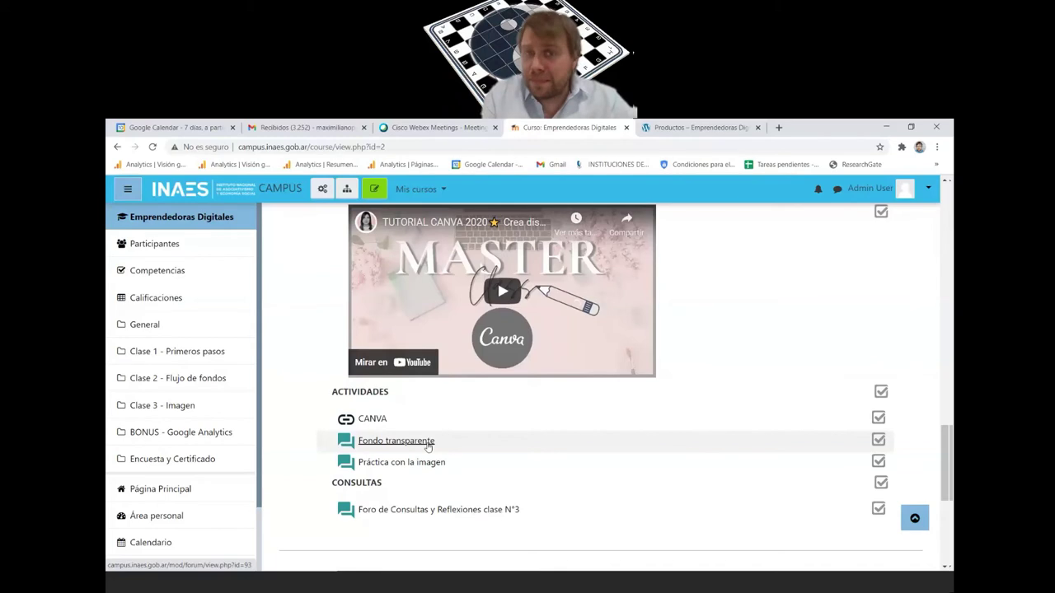
- Open the Fondo transparente forum under the Clase 3 activities and start a reply to its post
scroll(428, 446, "up", 1)
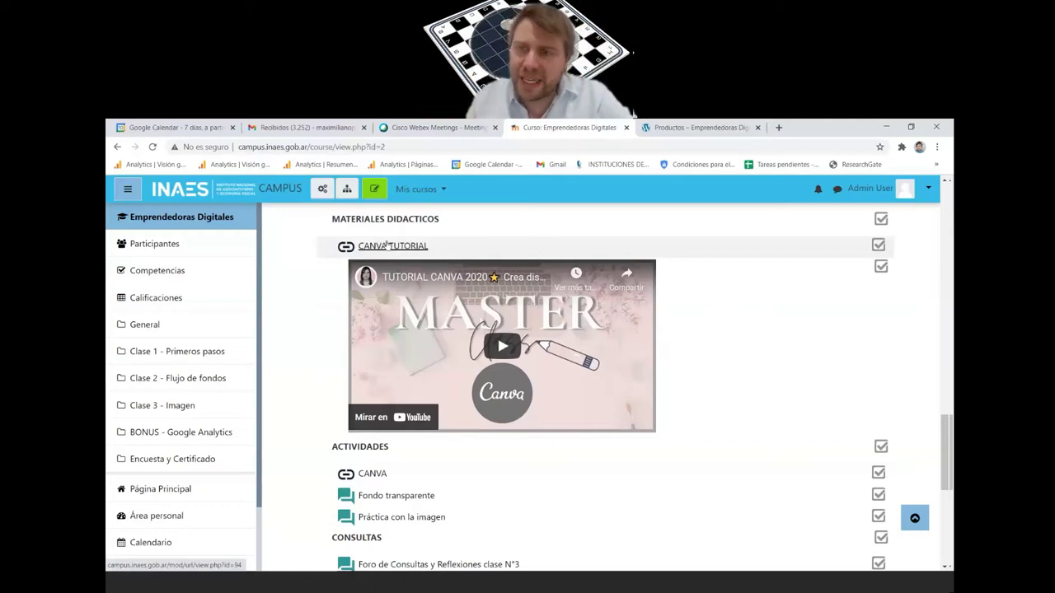
scroll(388, 243, "down", 1)
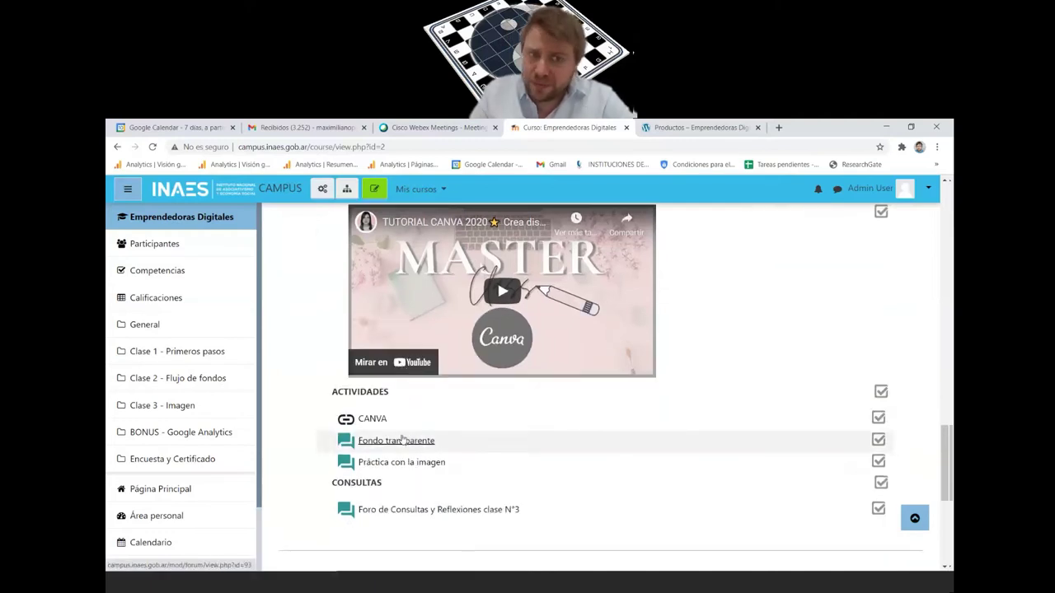
left_click(402, 441)
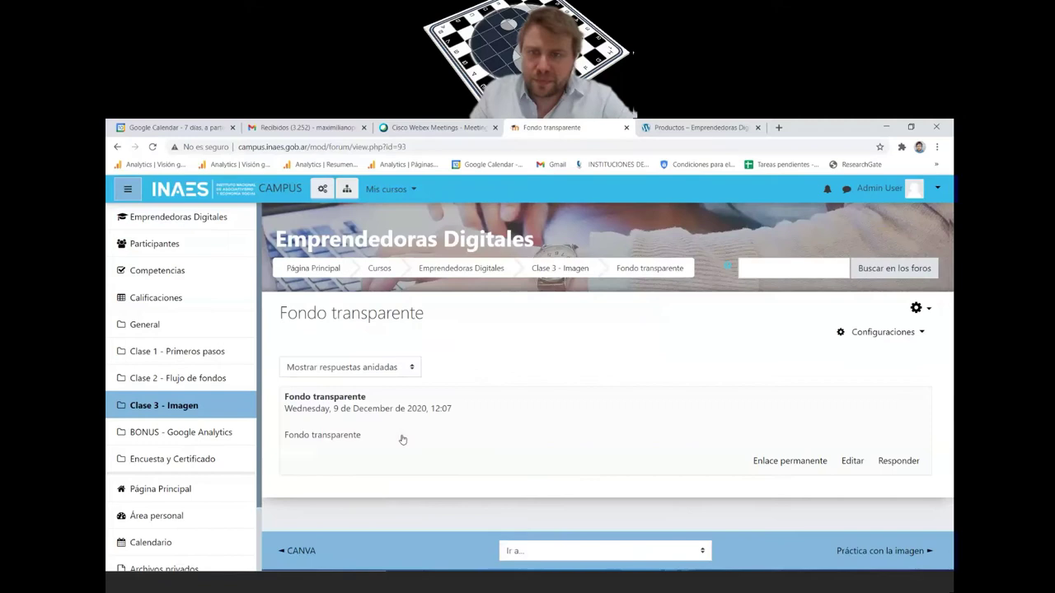
left_click(888, 463)
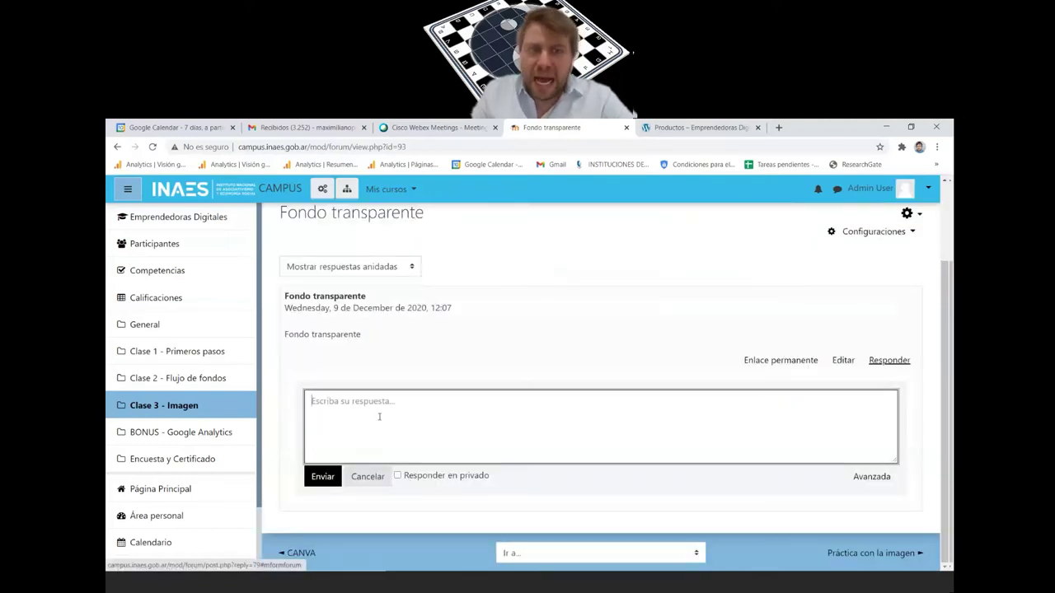
- Write "Envio mi imagen" as the reply and open its advanced form at the Archivo adjunto area
left_click(871, 478)
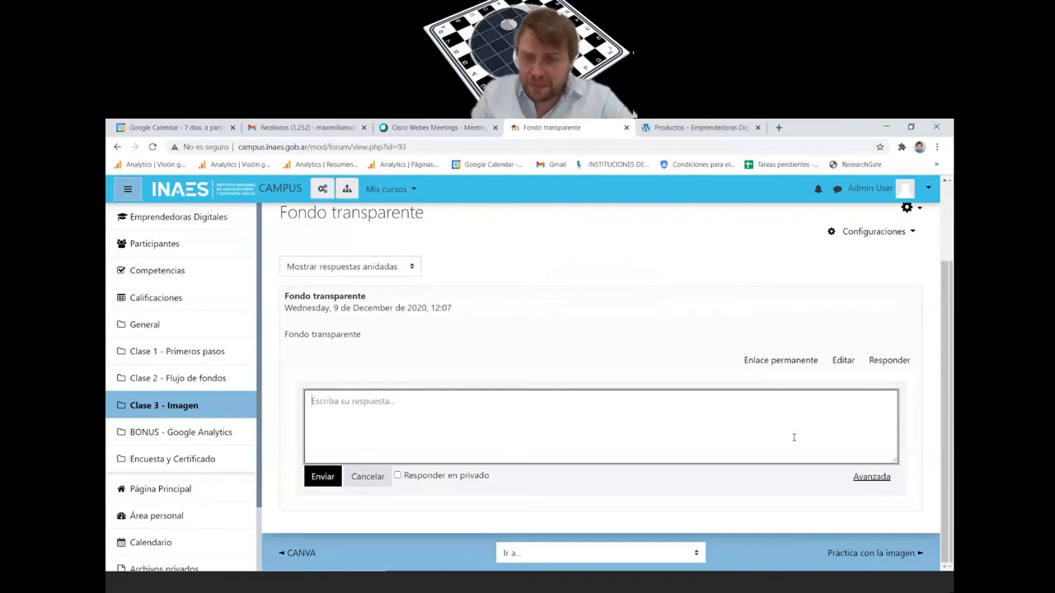
type("Envi")
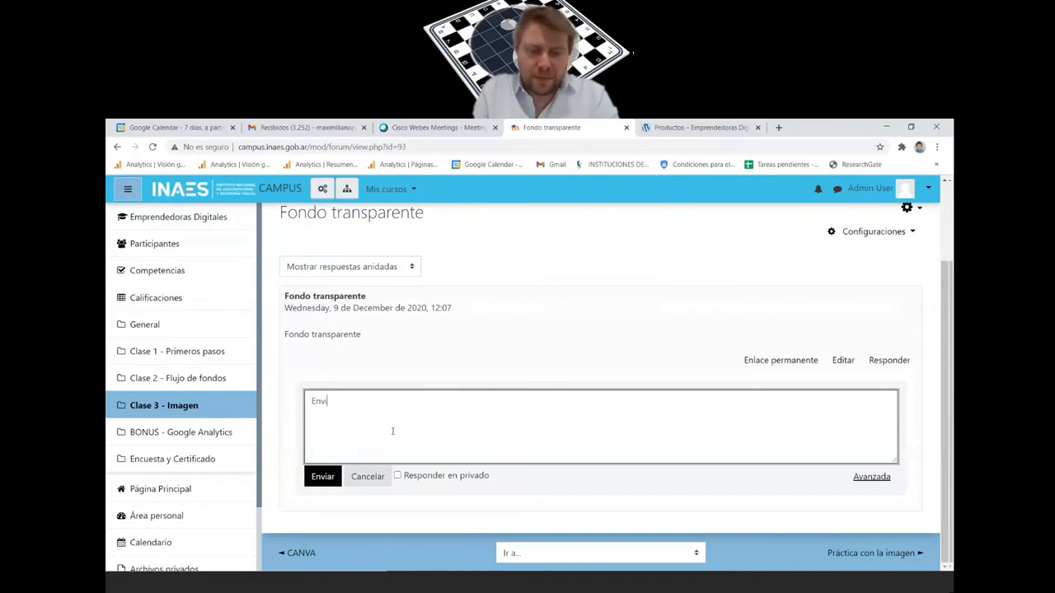
type("o mi imagen")
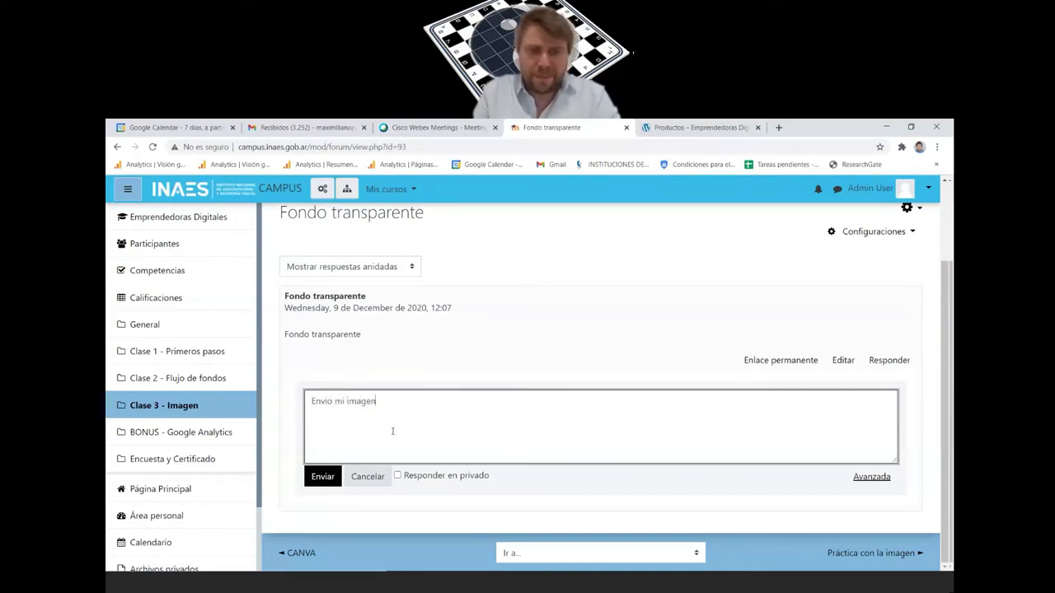
left_click(863, 482)
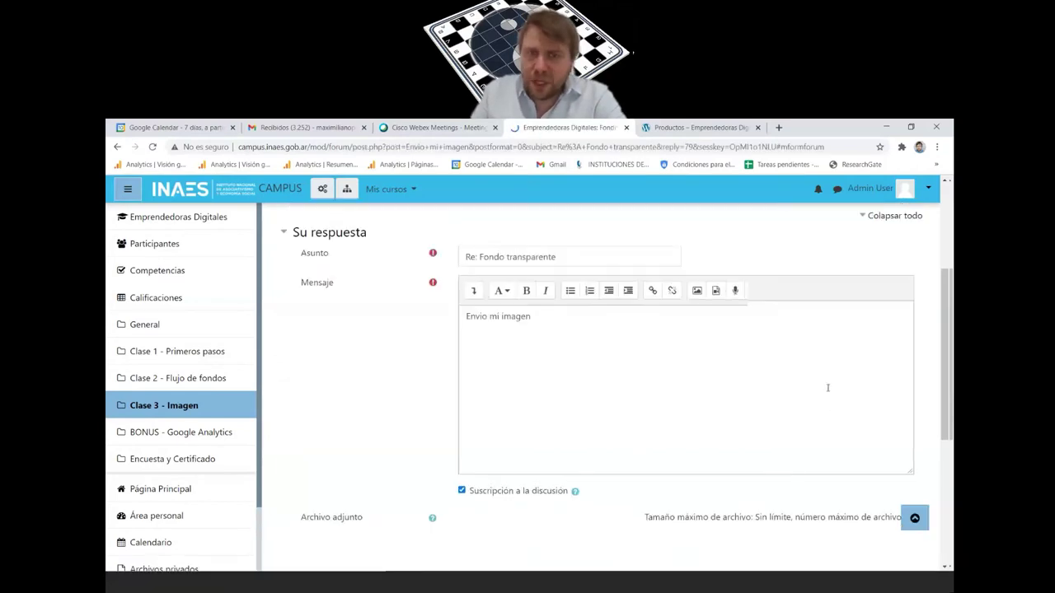
scroll(827, 387, "down", 3)
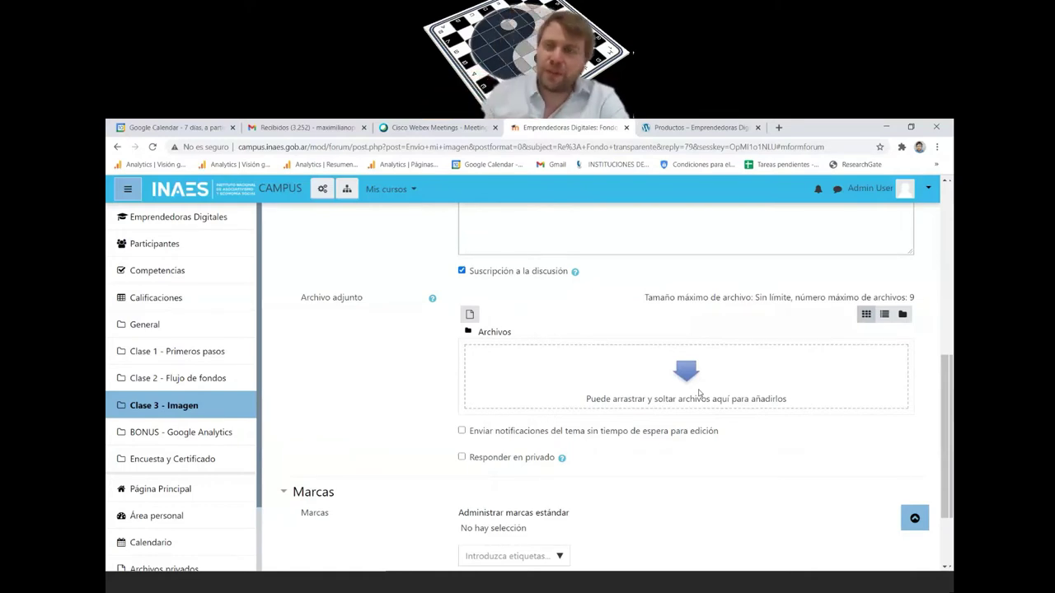
- Return to the course page without sending the reply and examine the remaining sections through Encuesta y Certificado
scroll(699, 393, "up", 10)
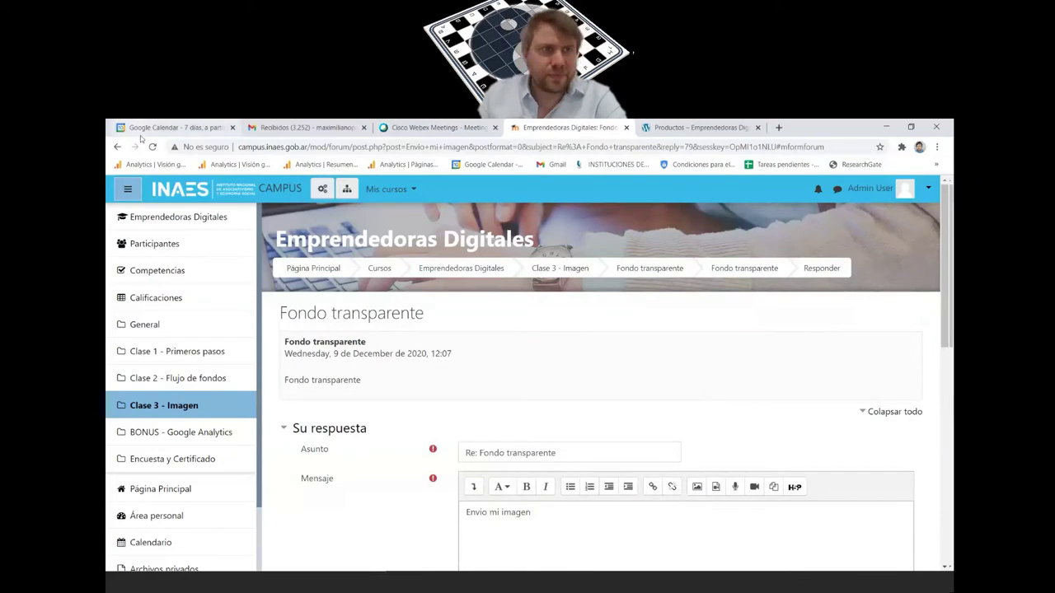
left_click(118, 148)
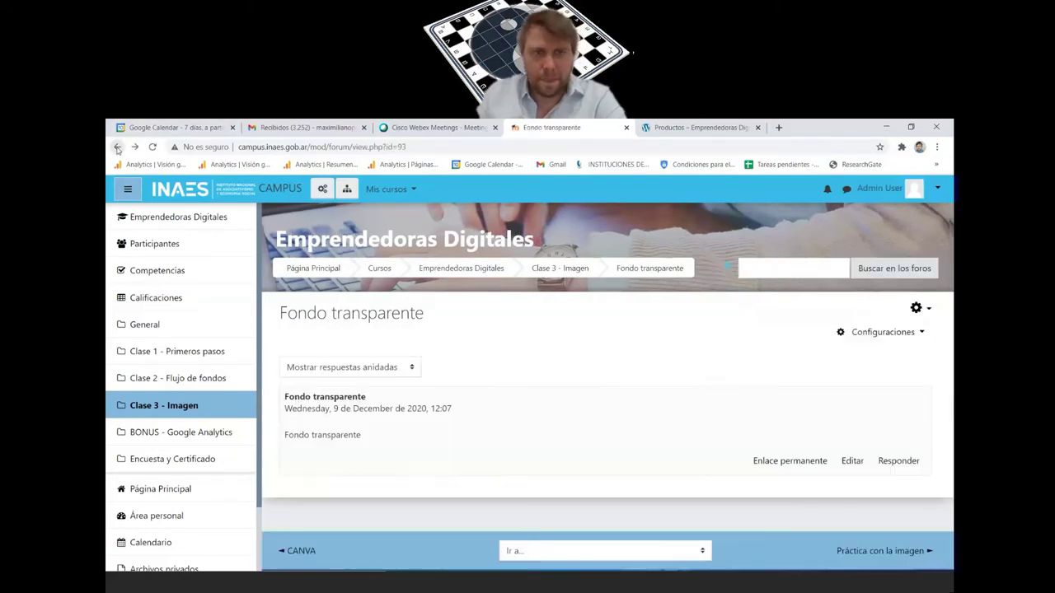
left_click(118, 147)
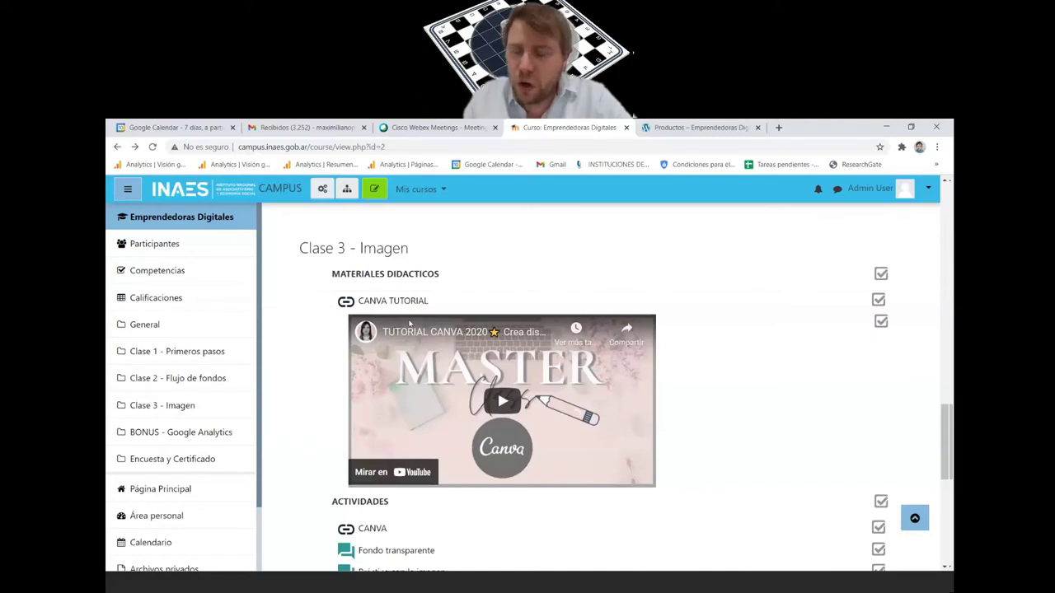
scroll(409, 323, "down", 2)
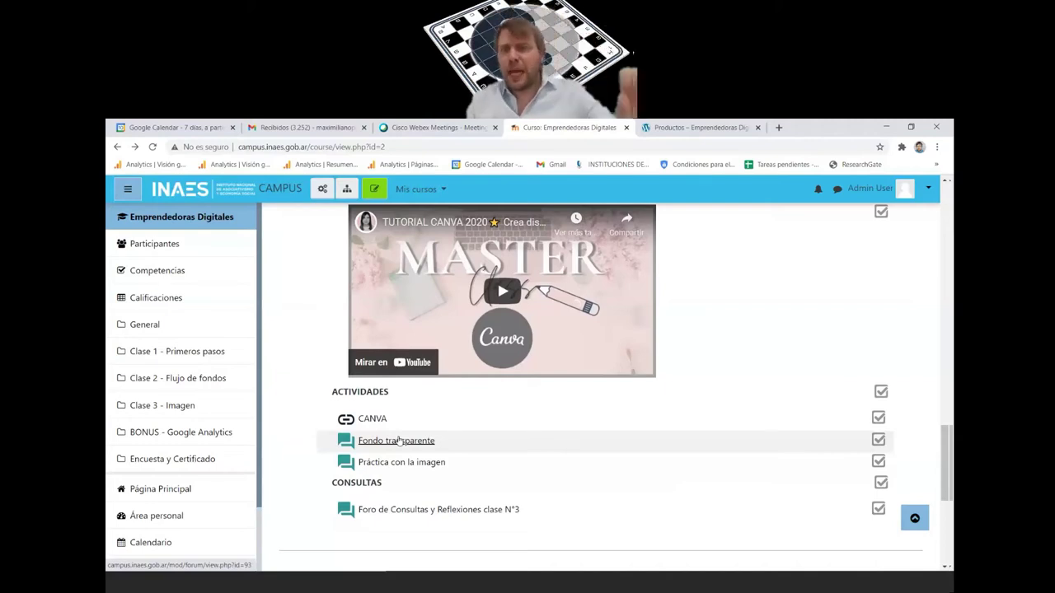
scroll(397, 441, "down", 3)
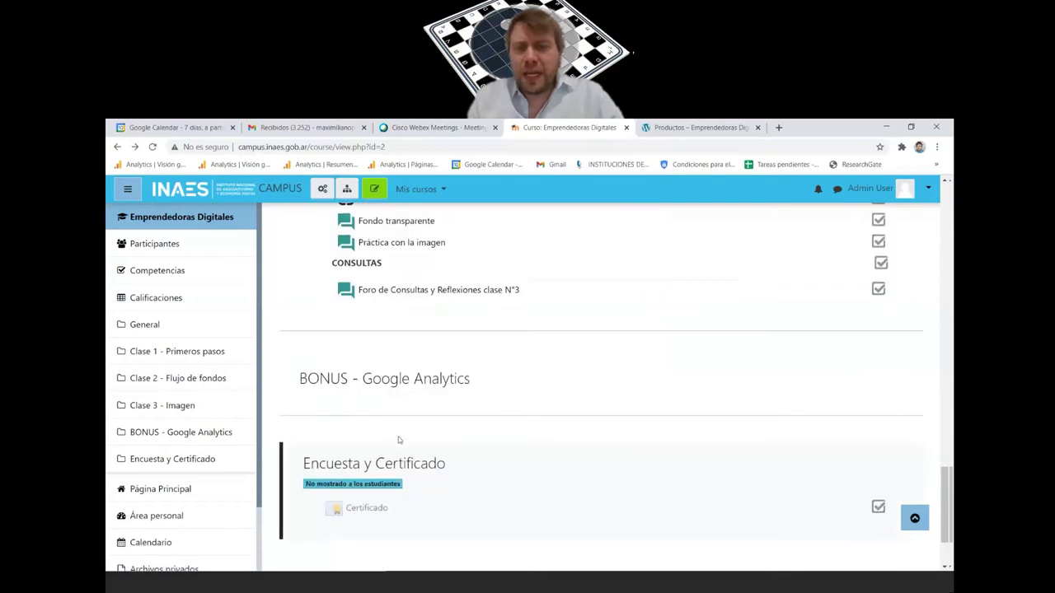
scroll(398, 440, "up", 1)
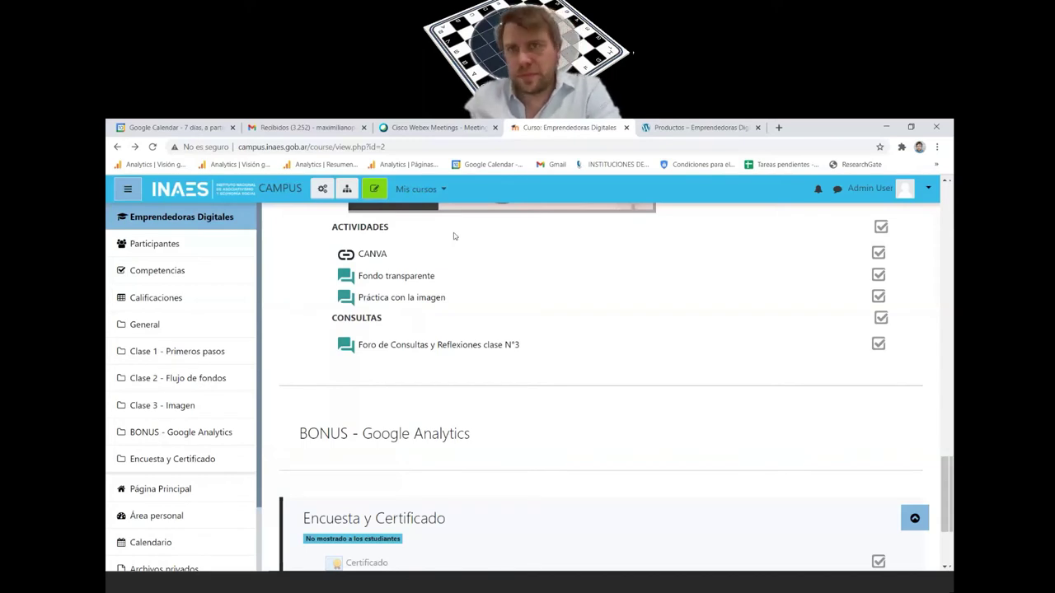
- Switch to the Google Analytics real-time overview of Emprendedoras and zoom its user map out to South America
left_click(700, 127)
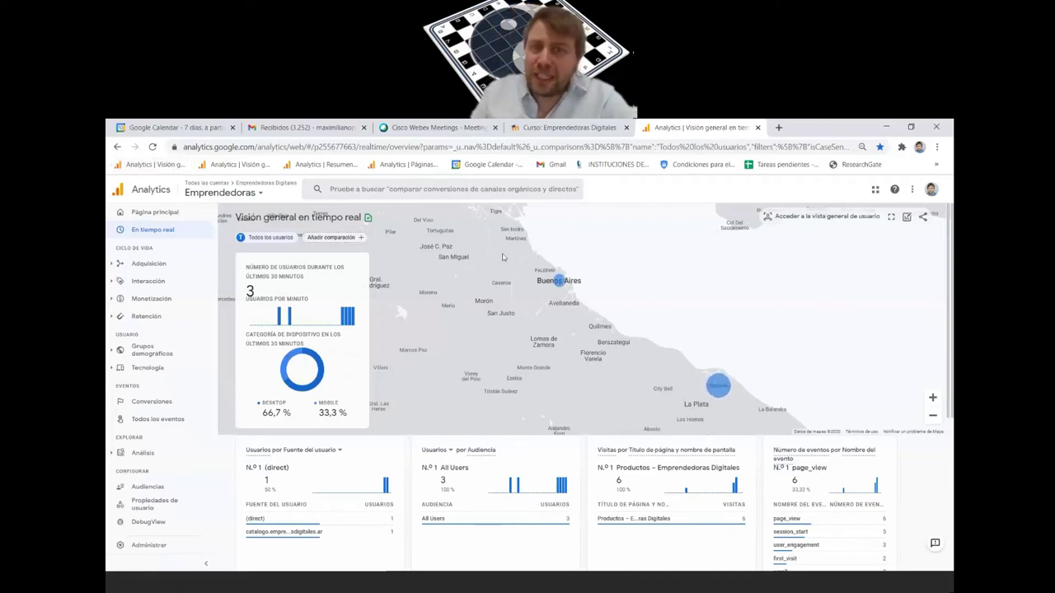
left_click(932, 418)
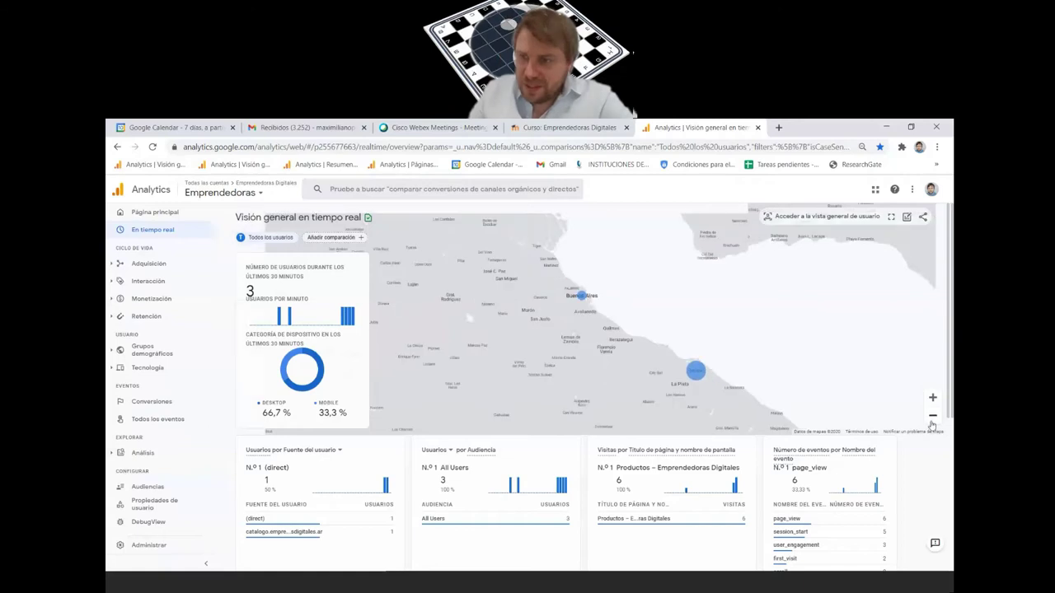
left_click(932, 418)
left_click(932, 418)
left_click(932, 417)
left_click(933, 418)
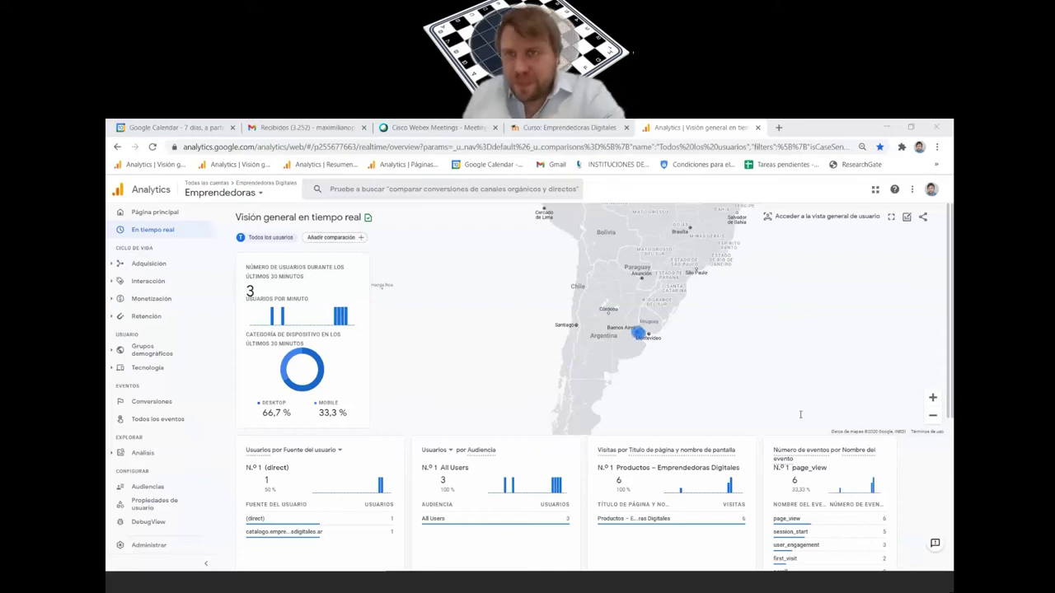
- Reload the real-time overview and adjust the page zoom so more of the report fits
left_click(749, 149)
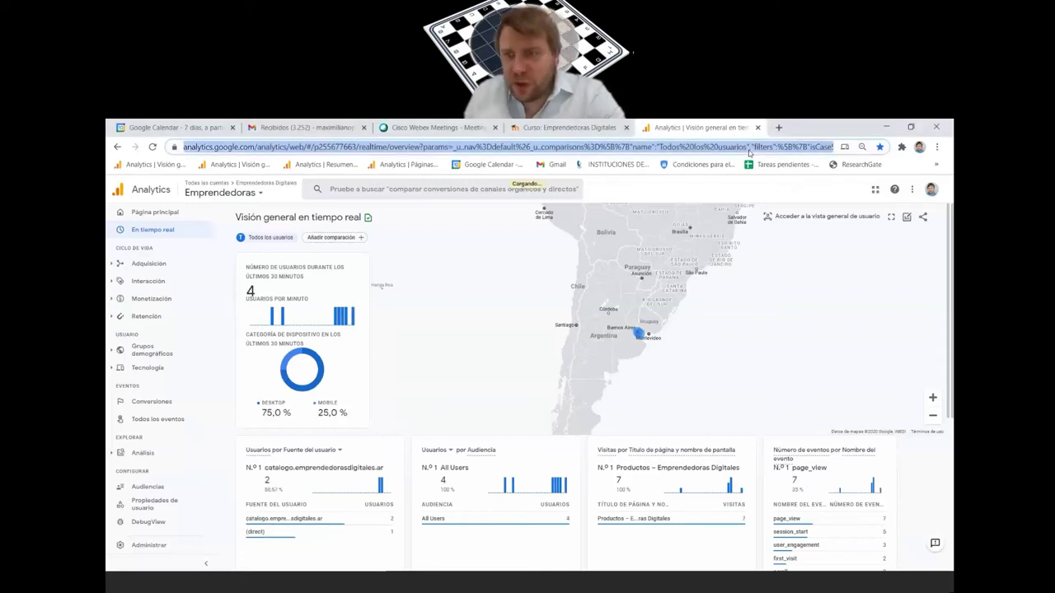
key("Return")
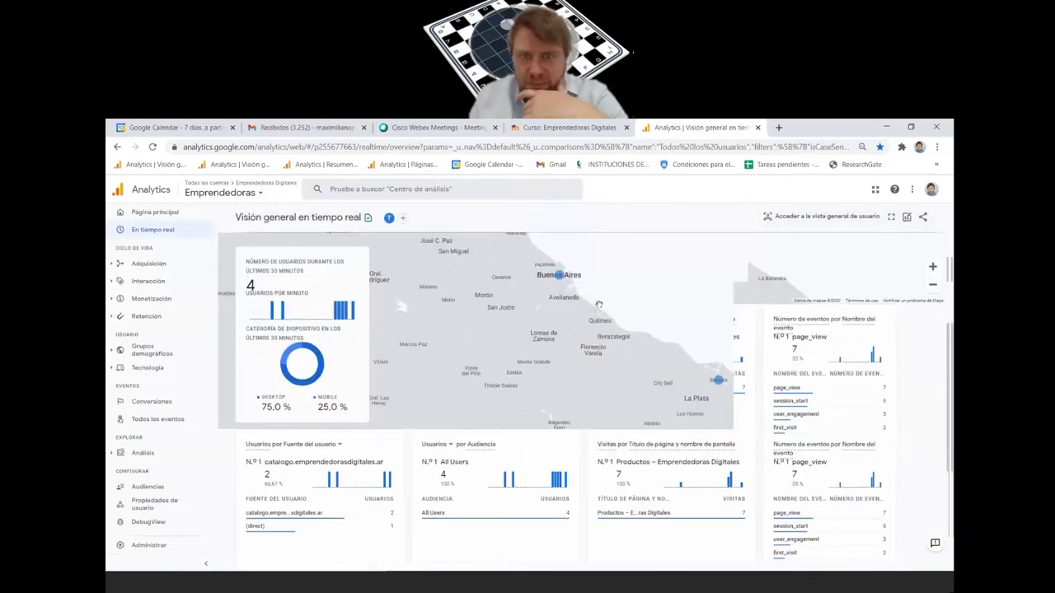
key("ctrl+minus")
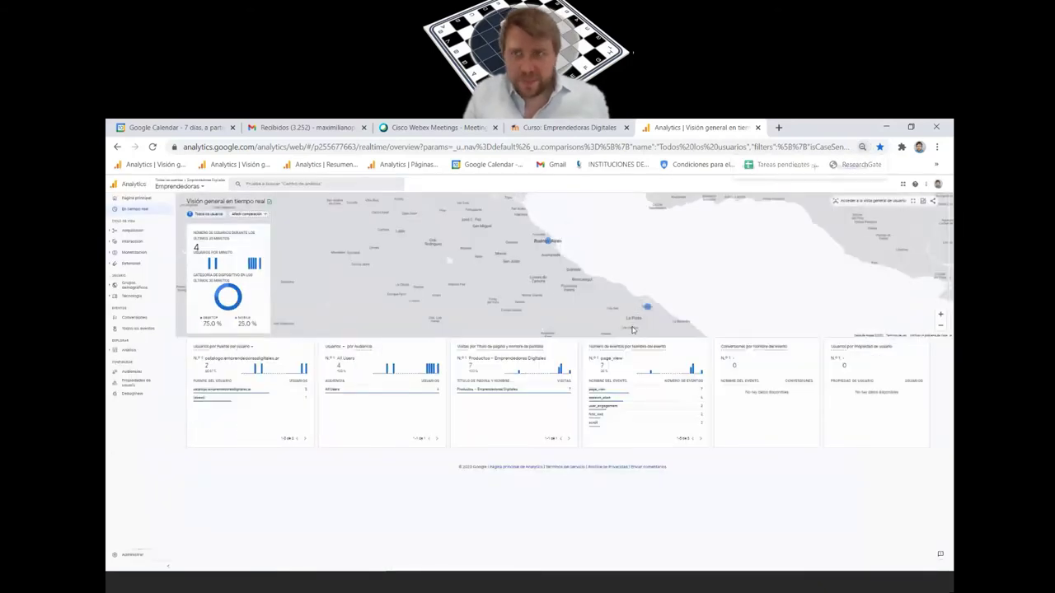
key("ctrl+plus")
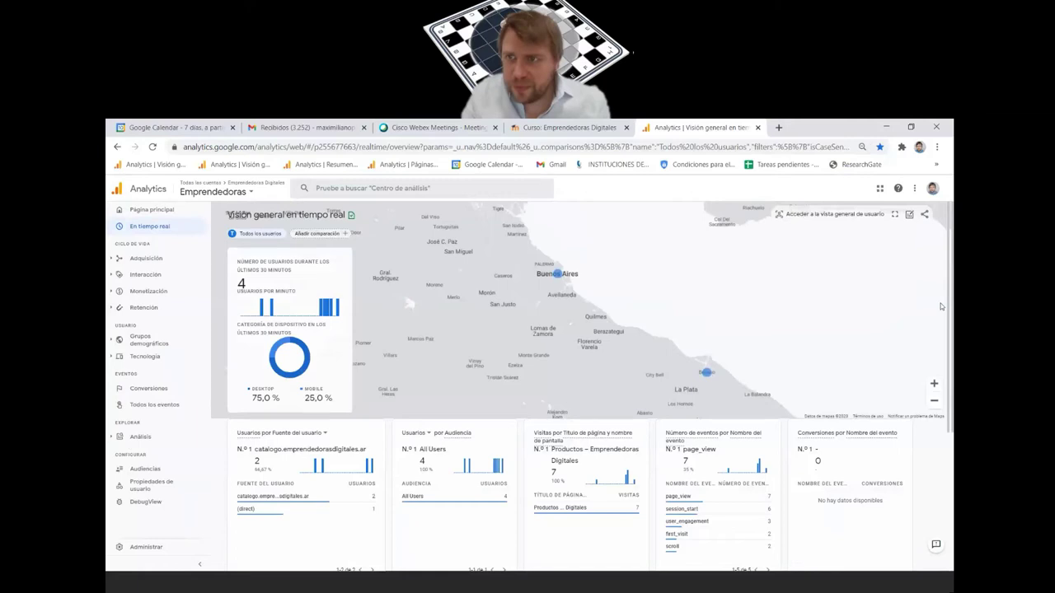
- Zoom the reloaded user map out until all of South America and southern Africa are in view
left_click(936, 401)
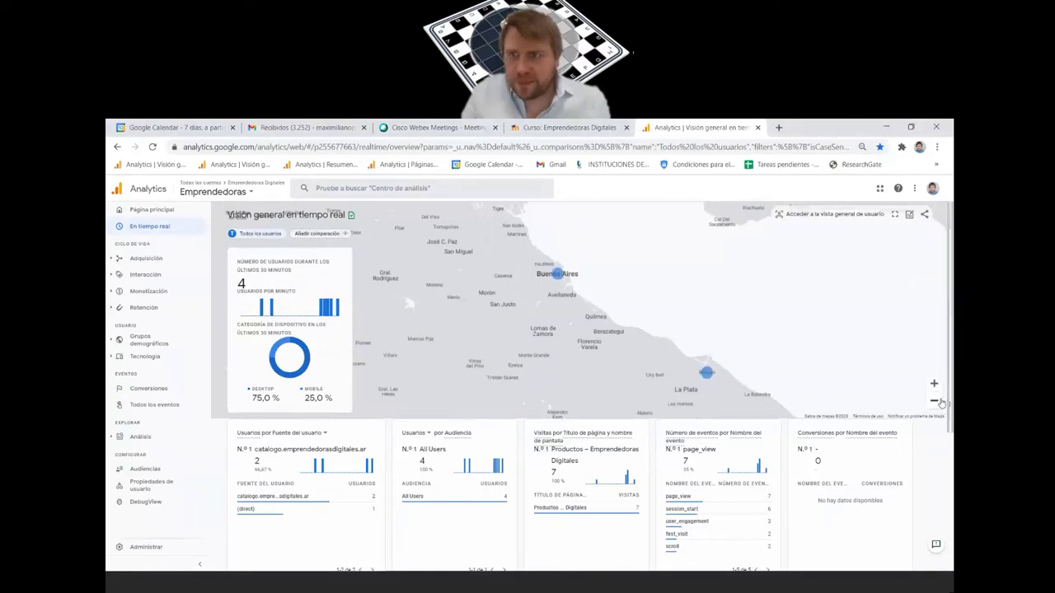
left_click(936, 402)
left_click(936, 401)
left_click(936, 401)
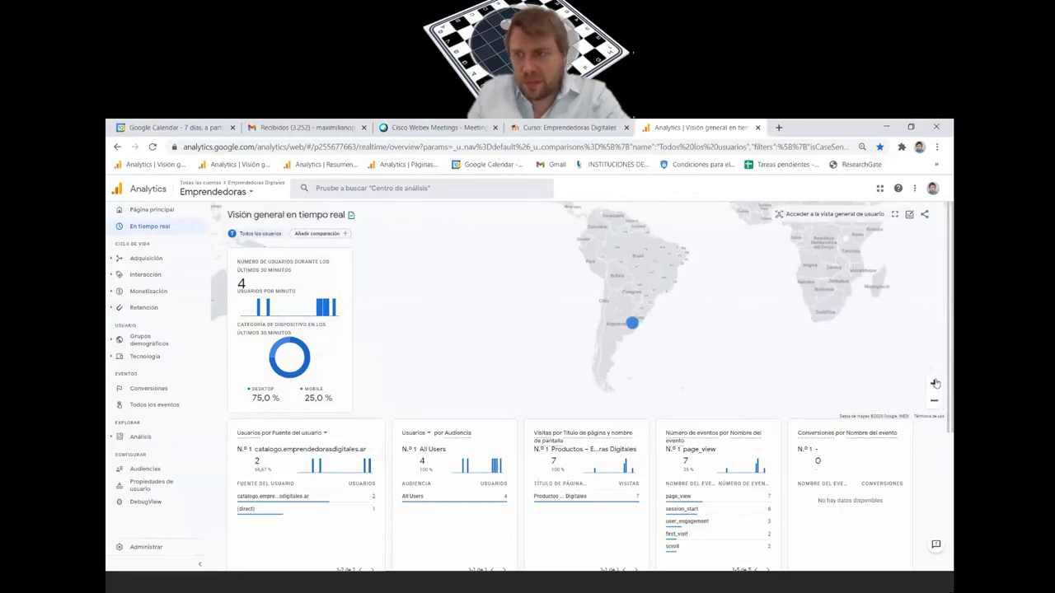
- Zoom the user map in on Argentina and inspect the Buenos Aires marker and the real-time cards
left_click(934, 384)
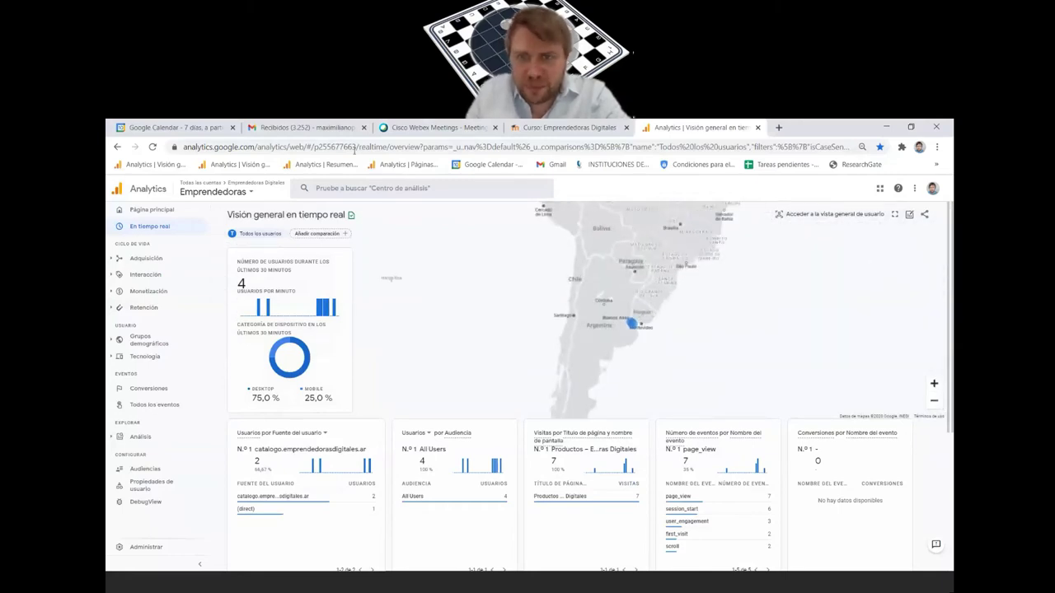
mouse_move(630, 324)
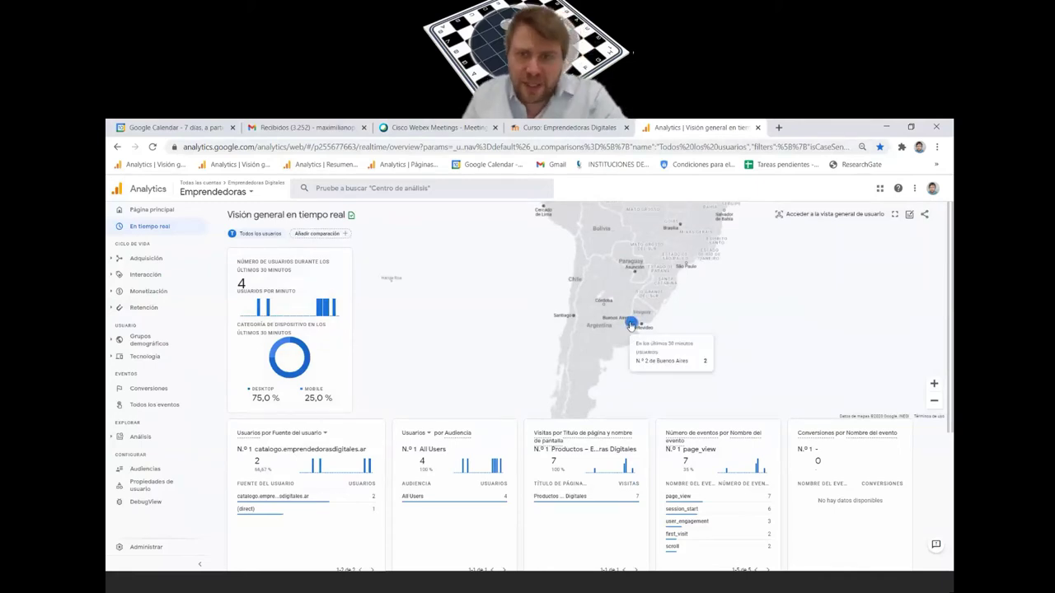
scroll(630, 324, "down", 1)
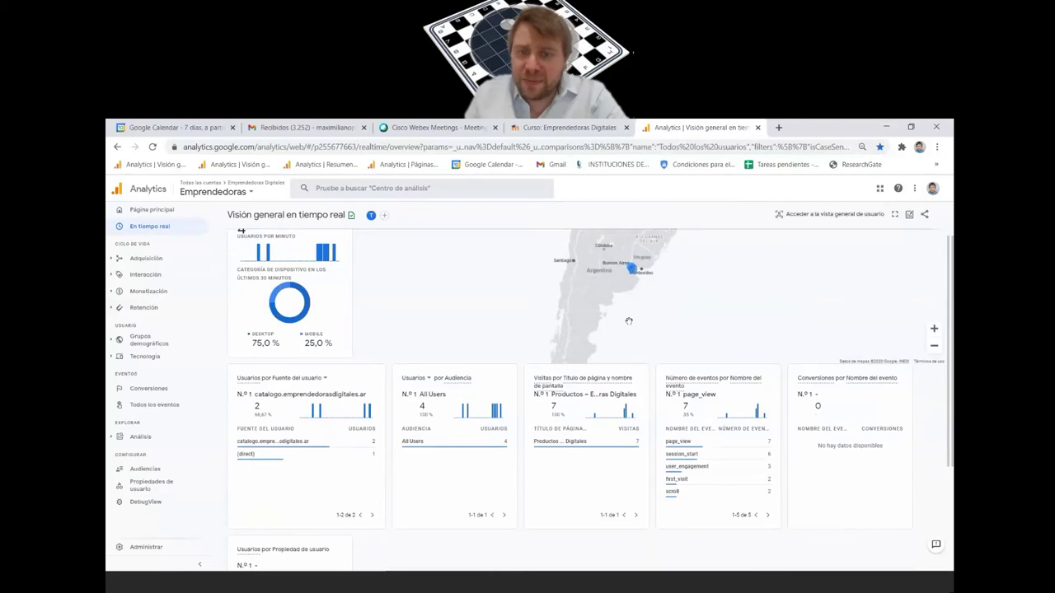
scroll(629, 321, "up", 1)
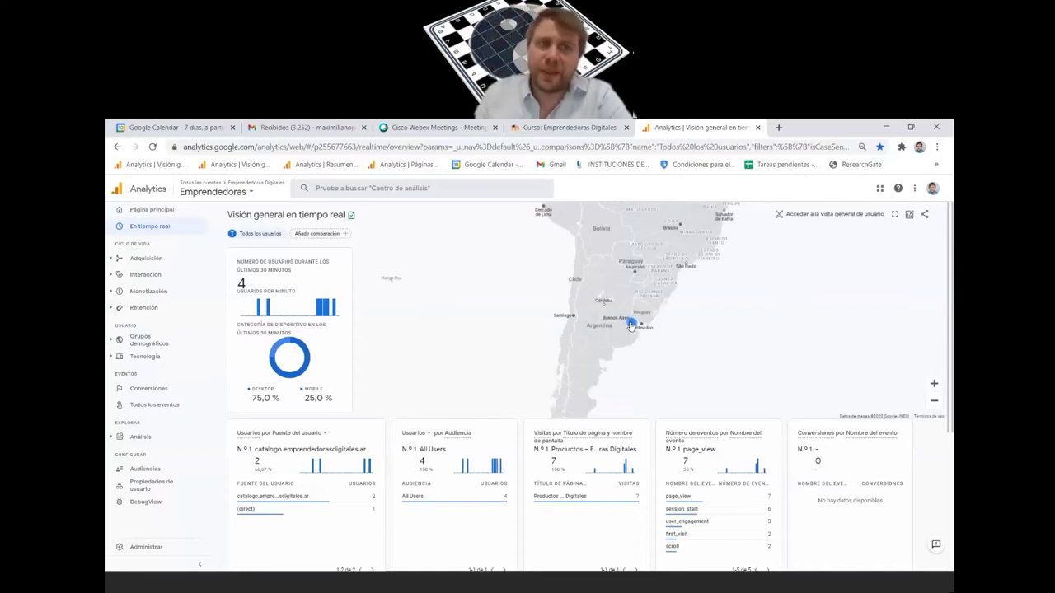
- Open the Visión general de la interacción report and examine its visits, events and page title cards
left_click(224, 168)
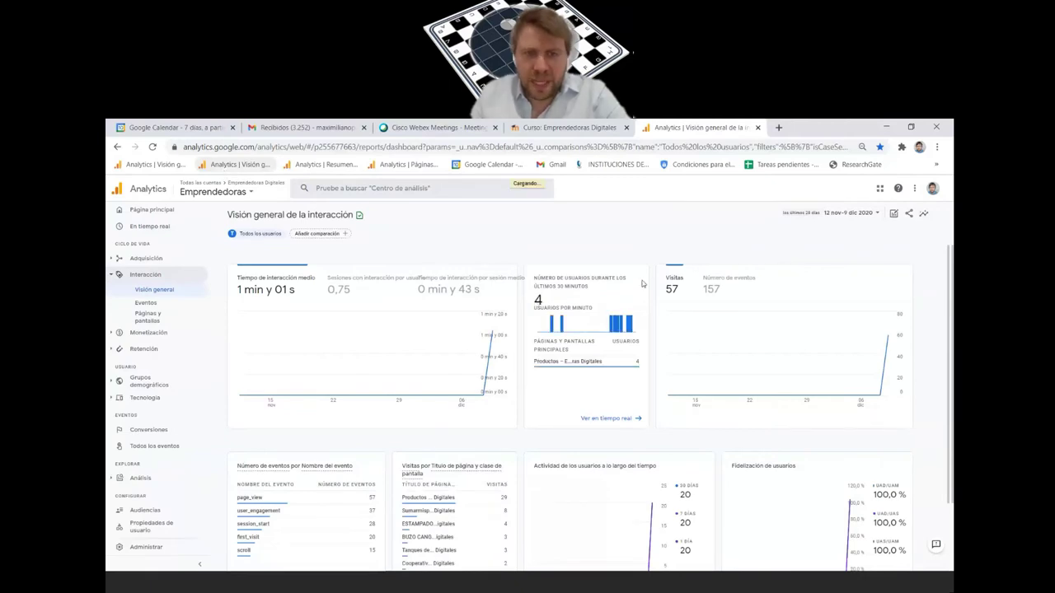
scroll(549, 412, "down", 2)
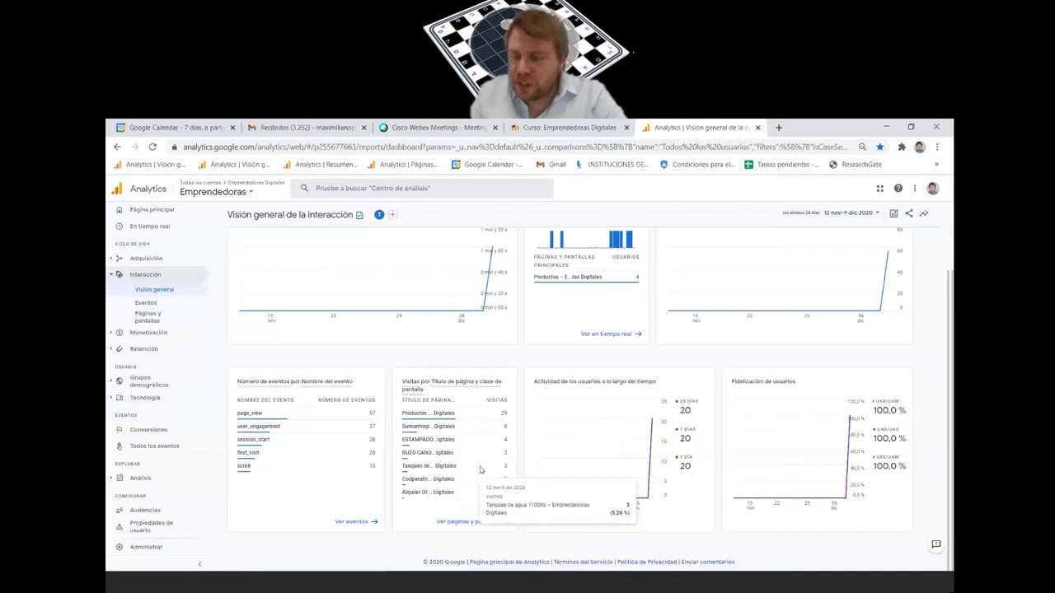
scroll(638, 346, "up", 2)
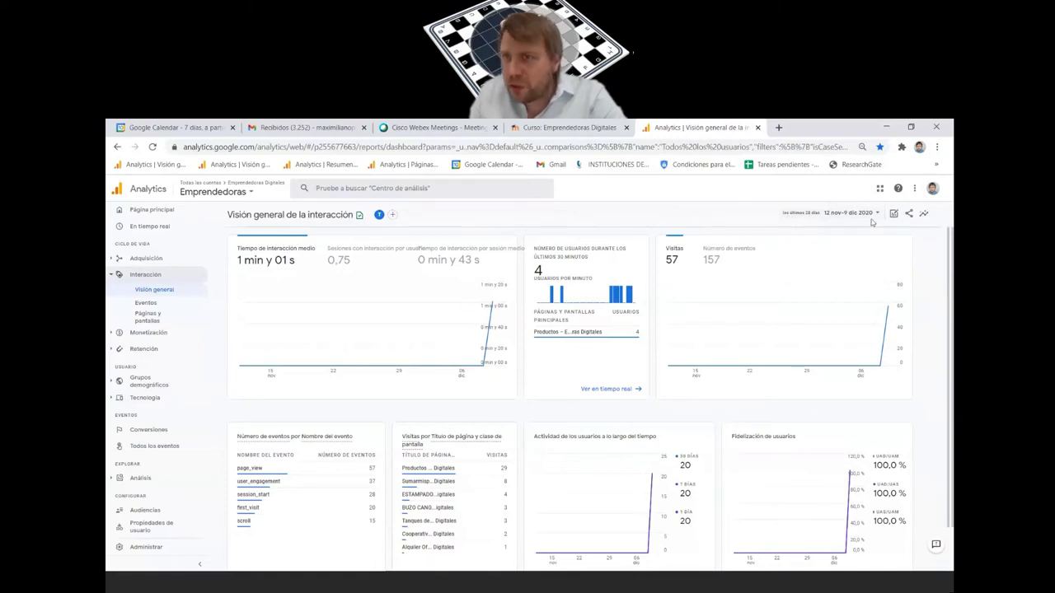
scroll(479, 495, "down", 2)
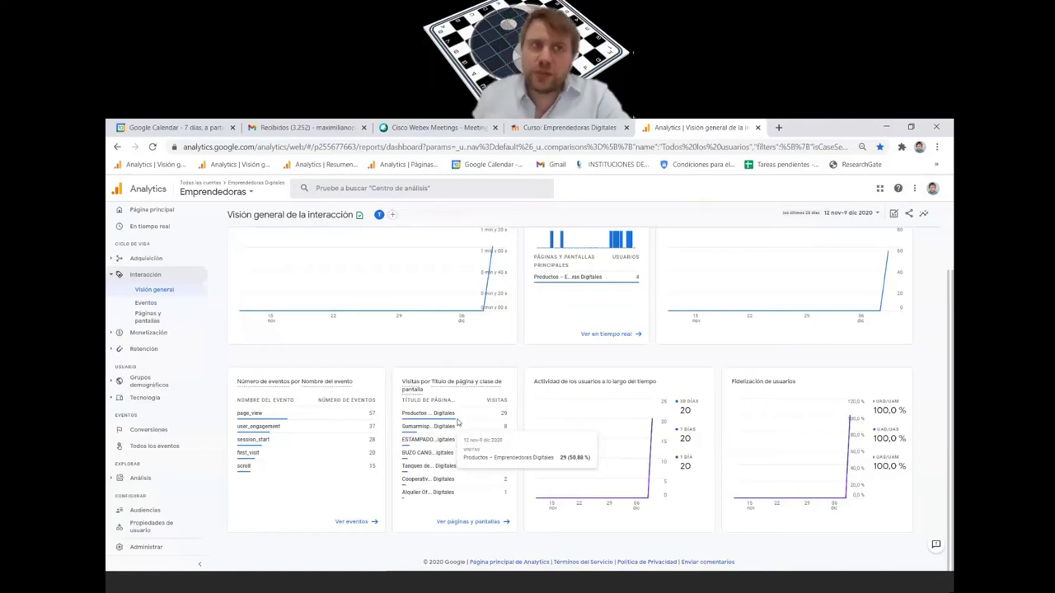
- Load catalogo.emprendedorasdigitales.ar in a new browser tab
left_click(568, 128)
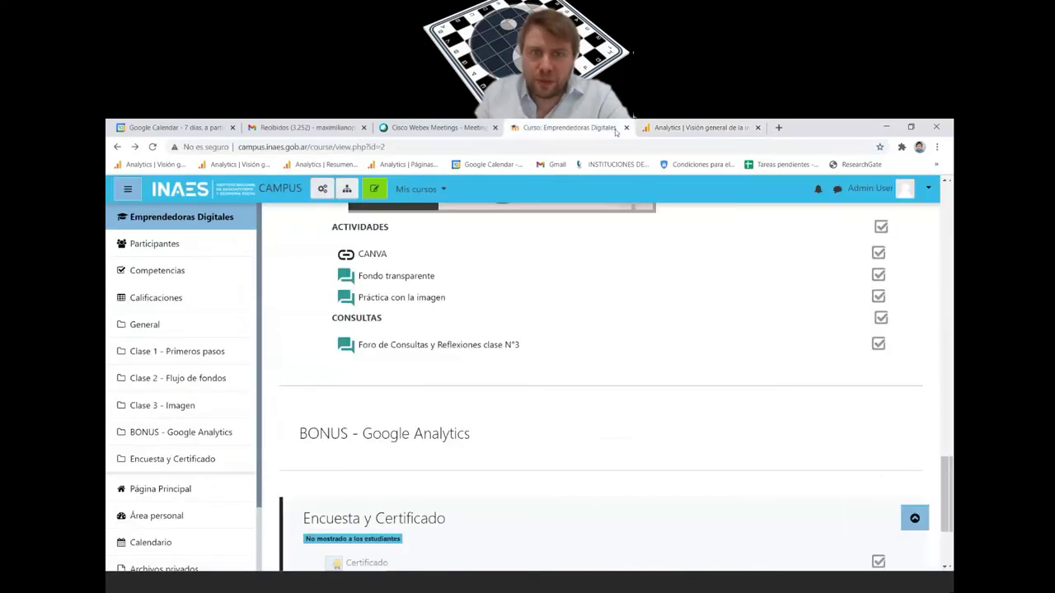
left_click(674, 129)
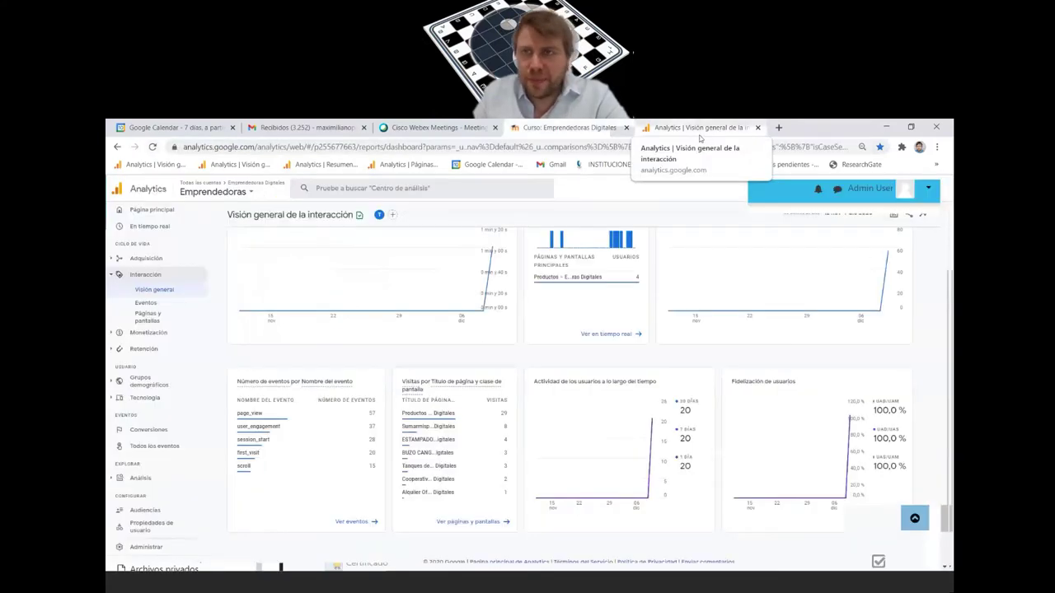
left_click(781, 129)
type("cata")
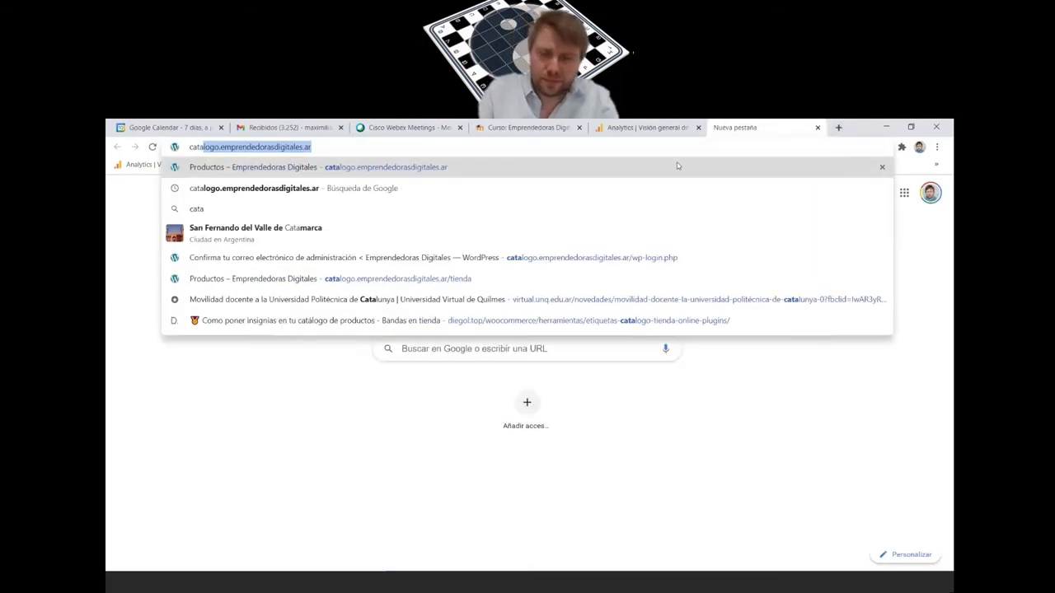
left_click(678, 165)
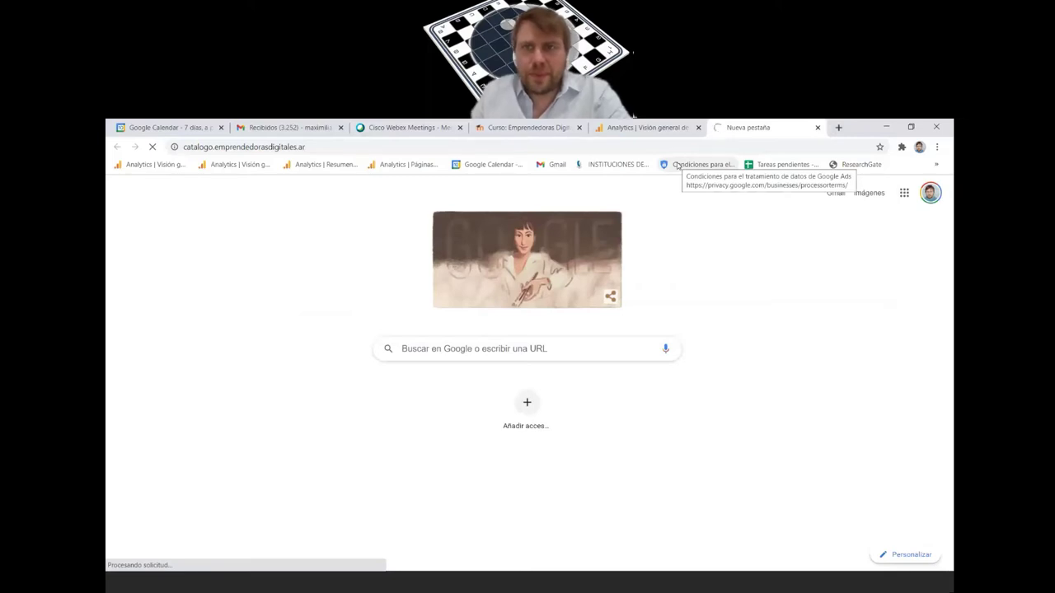
- Switch back to Google Analytics to review the interaction overview, and open Resumen de datos demográficos to inspect users by country and city
left_click(663, 129)
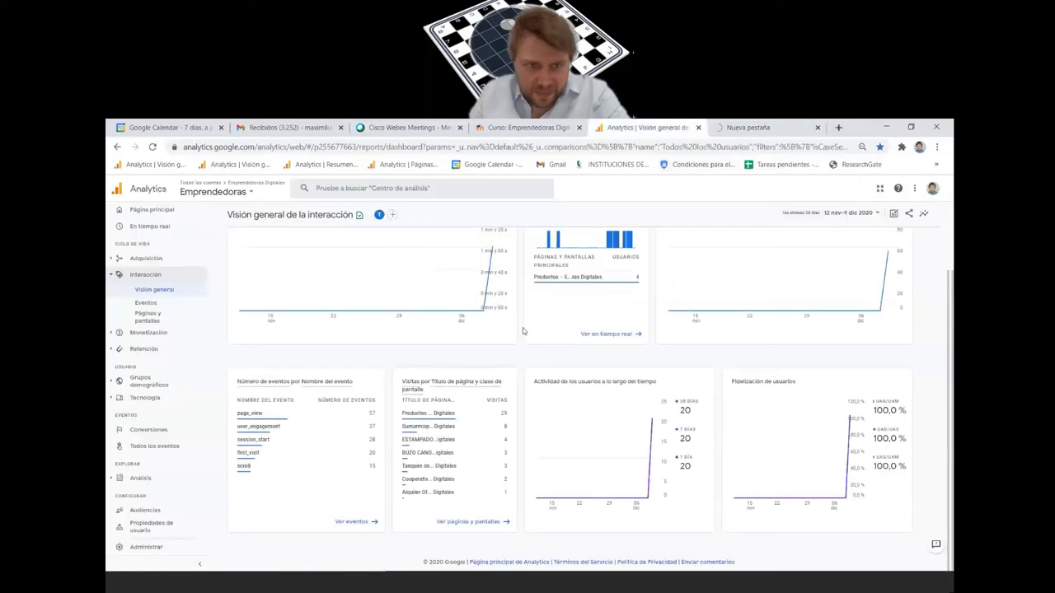
scroll(699, 423, "up", 2)
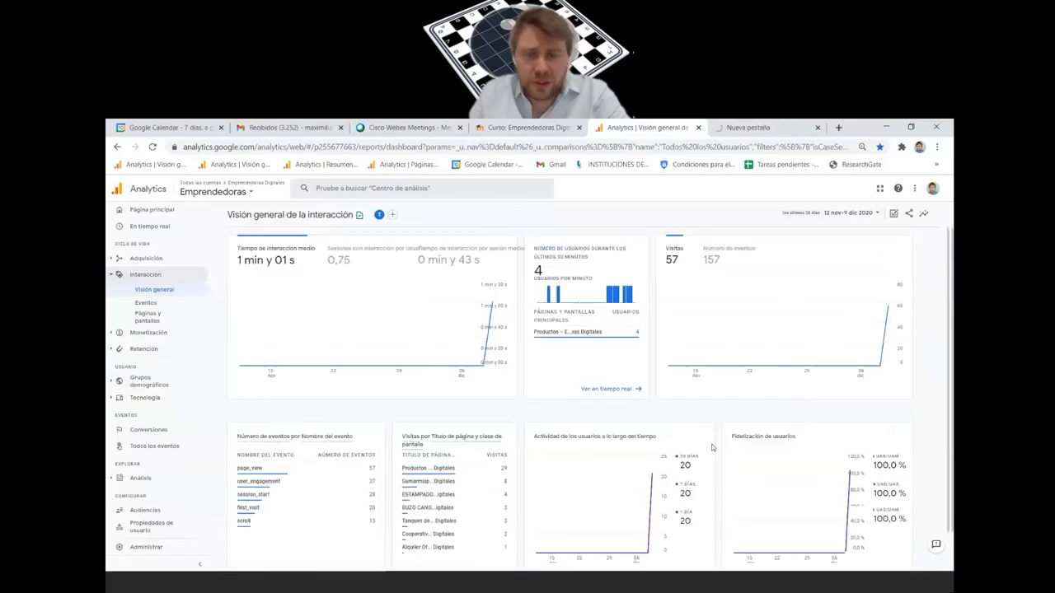
scroll(700, 423, "down", 2)
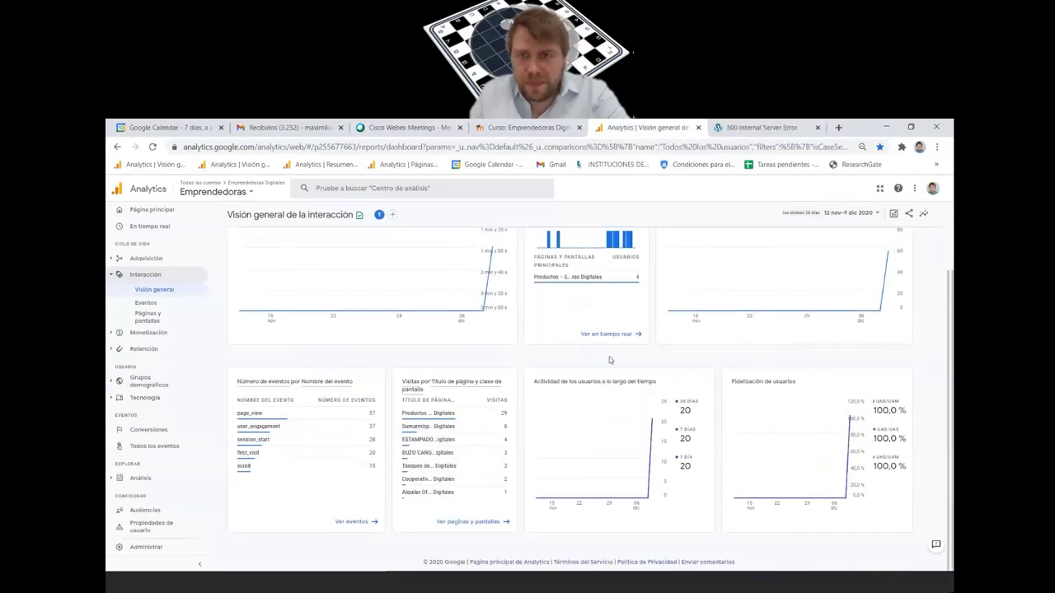
scroll(236, 230, "up", 2)
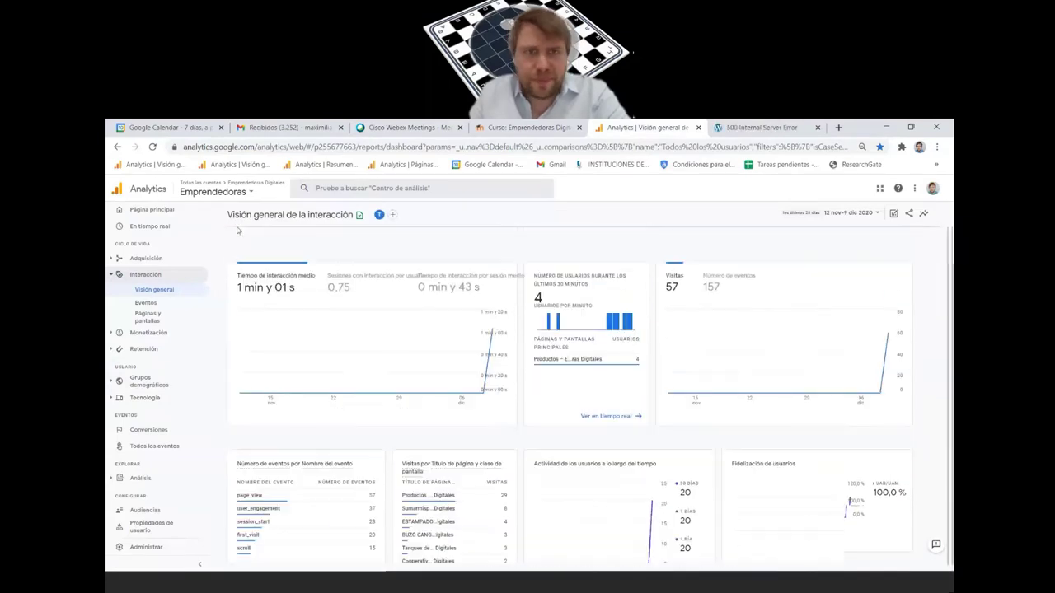
left_click(314, 169)
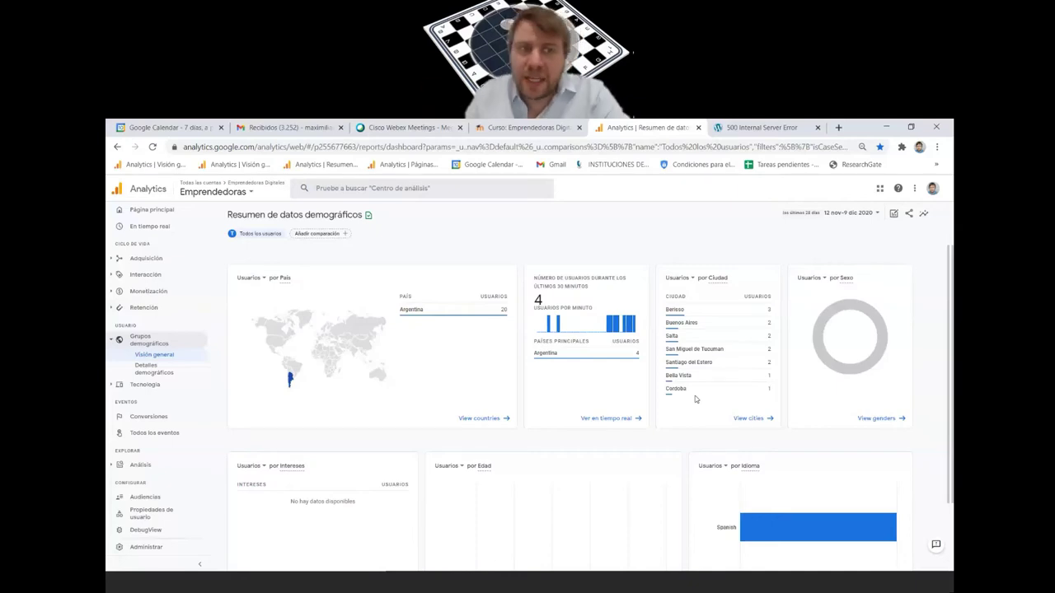
mouse_move(290, 384)
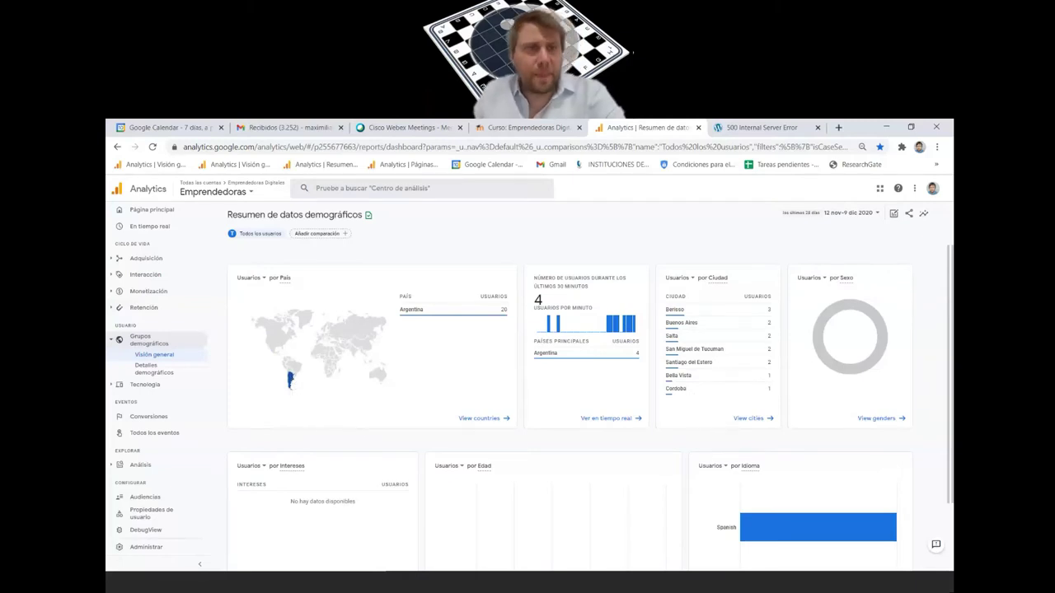
- Switch to the catalogue tab and load its /tienda/ page again
left_click(758, 127)
left_click(563, 145)
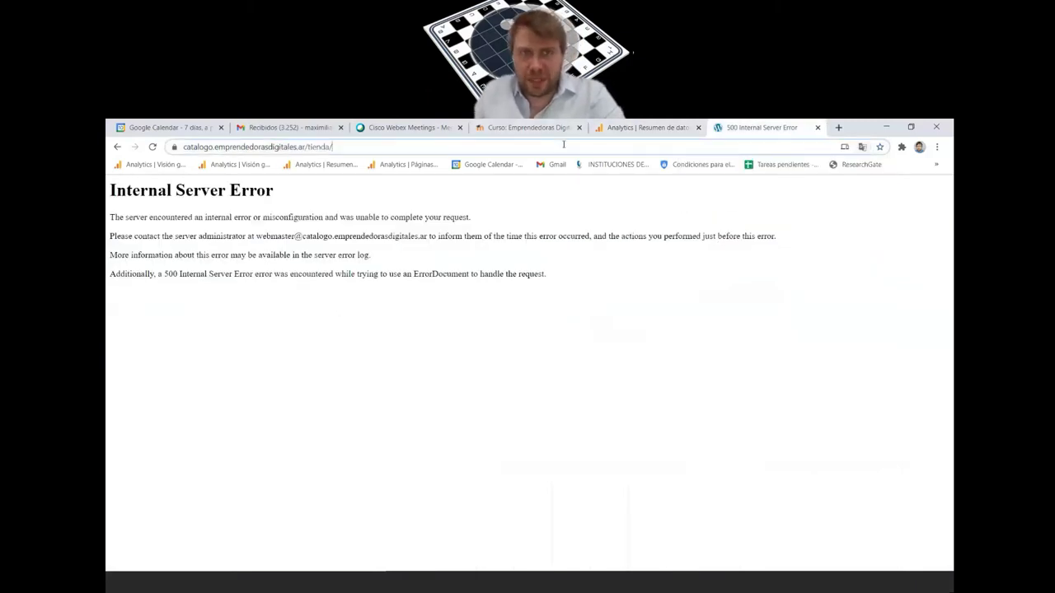
key("Return")
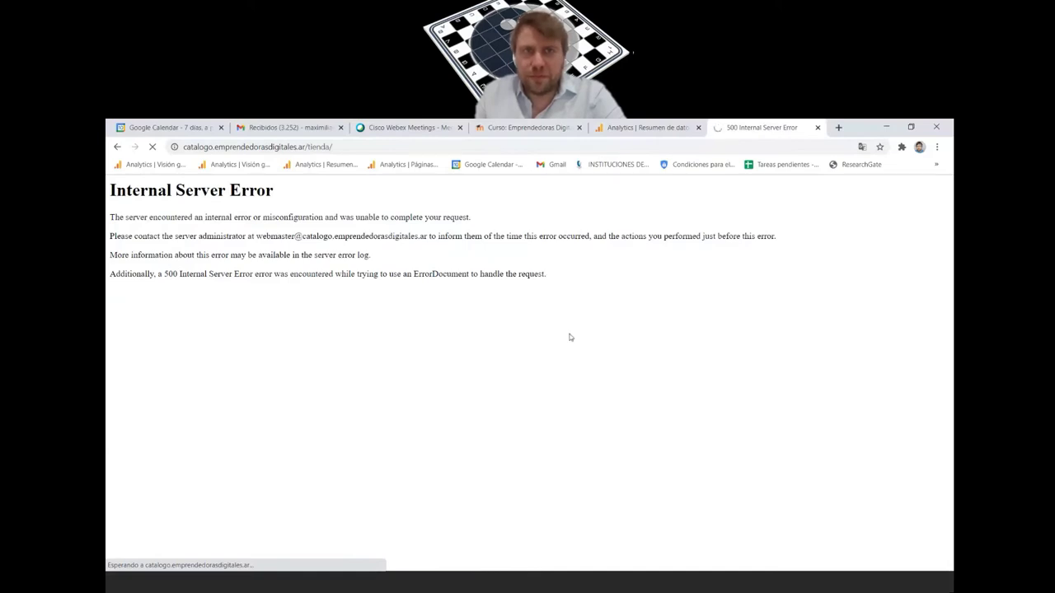
- Switch to Google Analytics, open the Páginas y pantallas report and examine its charts and the visits table by page title
left_click(652, 128)
left_click(404, 165)
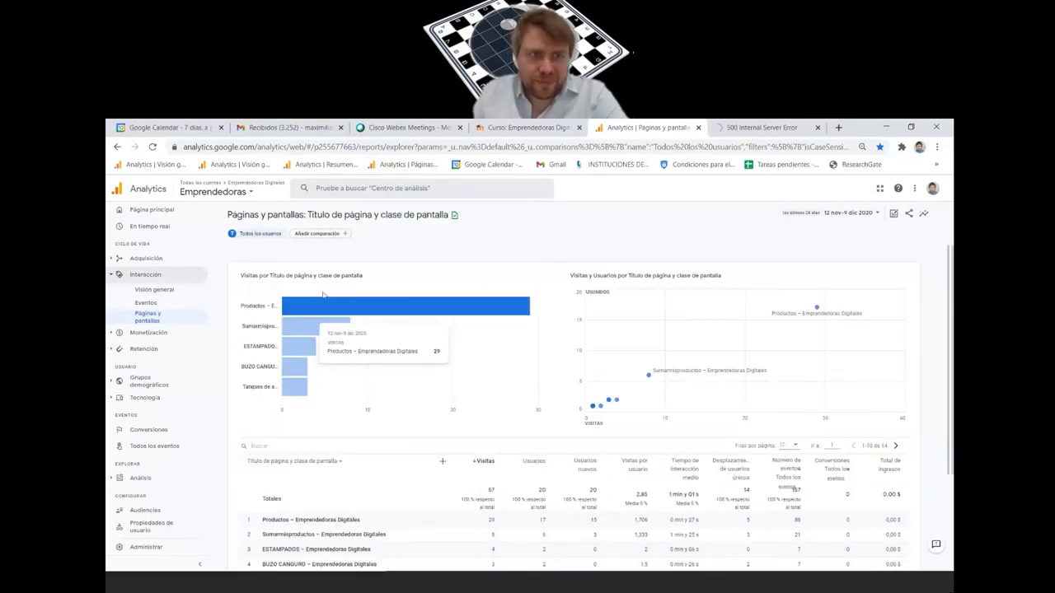
scroll(324, 294, "down", 1)
scroll(324, 294, "down", 5)
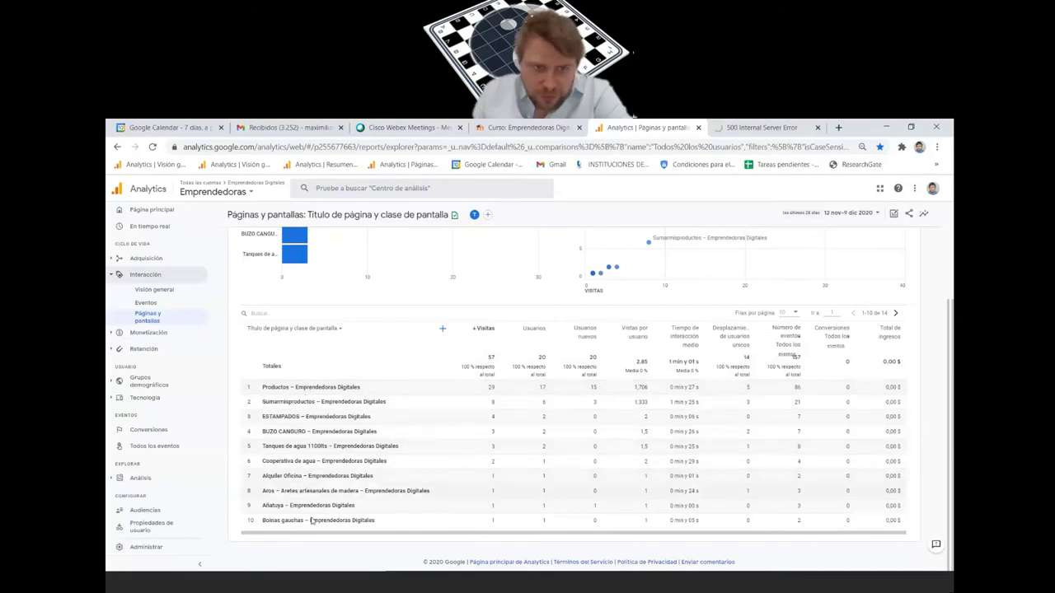
scroll(875, 239, "up", 3)
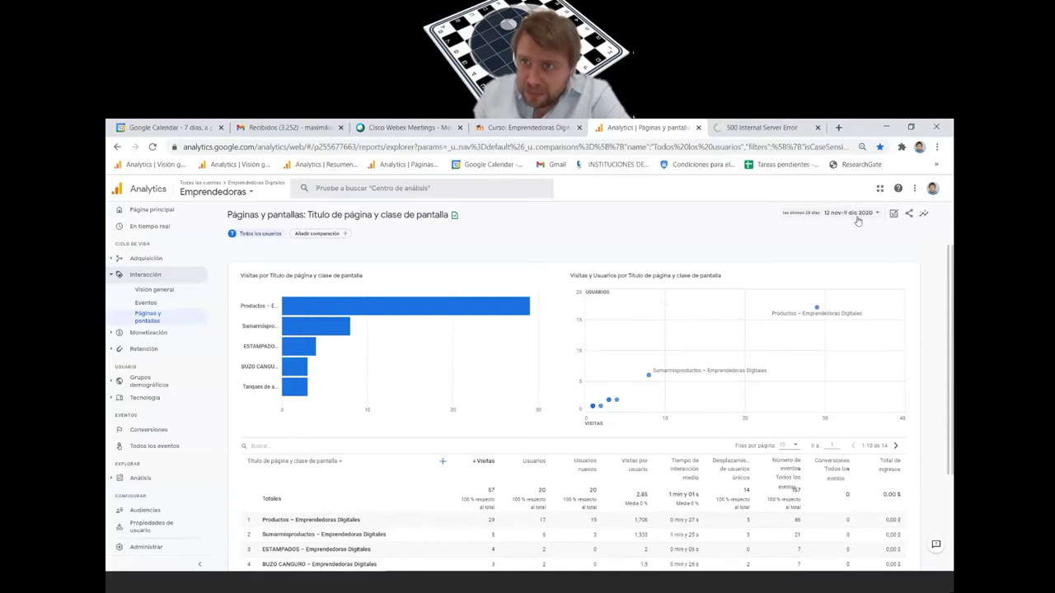
scroll(689, 394, "down", 3)
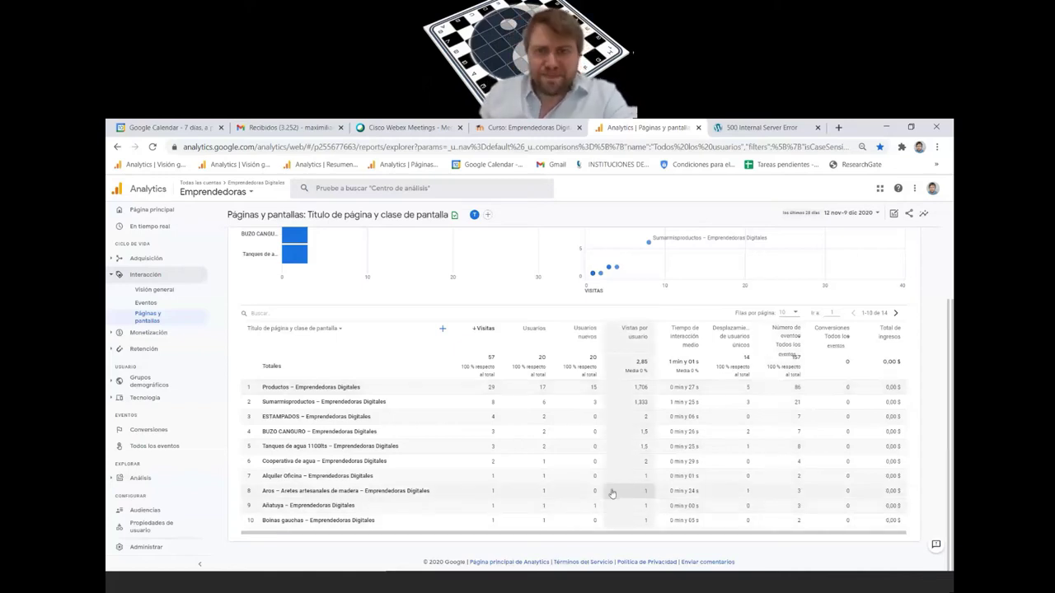
scroll(611, 493, "up", 3)
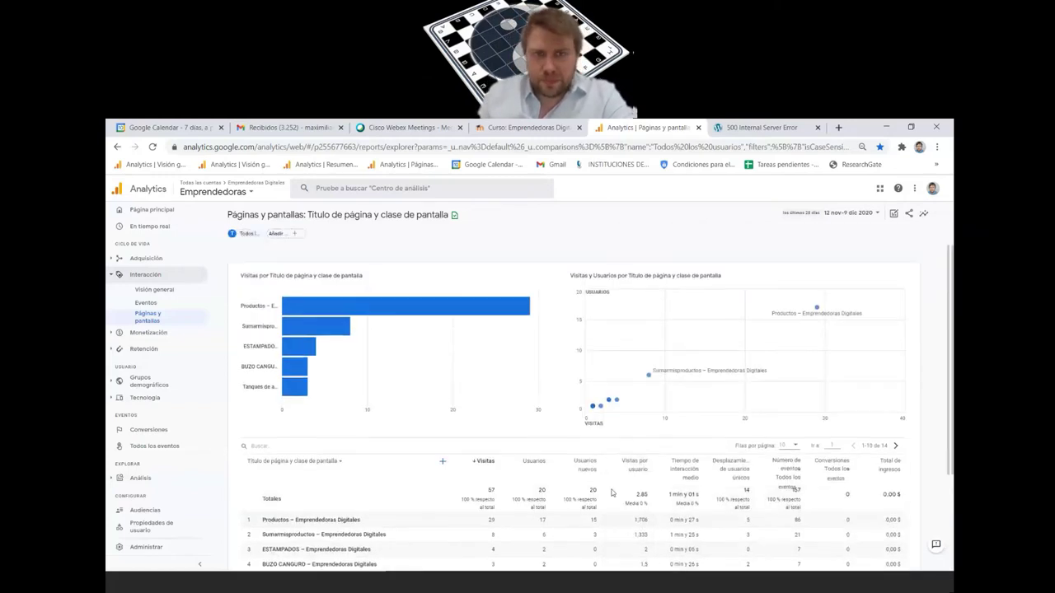
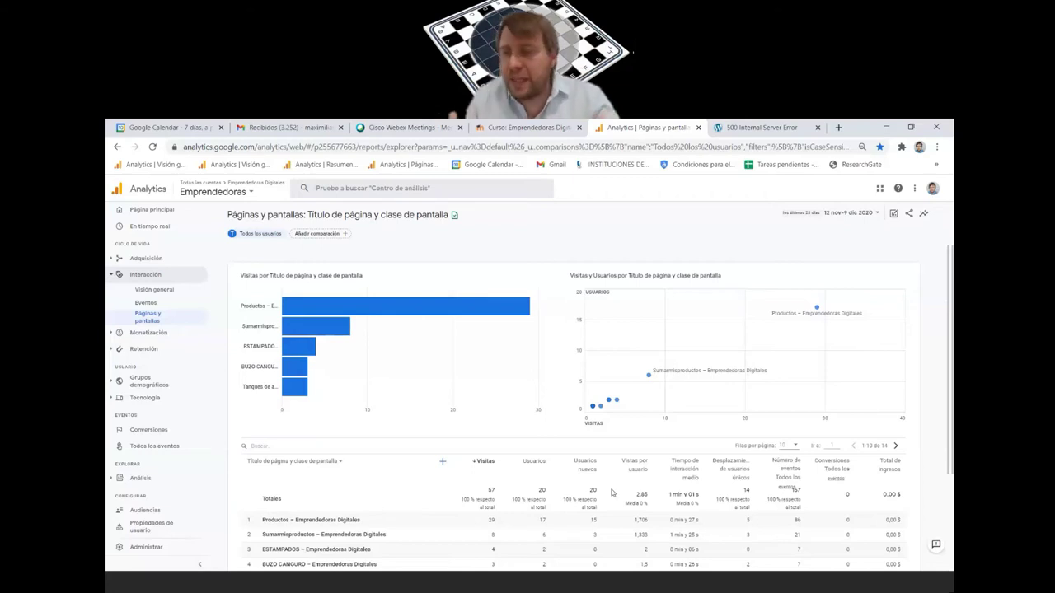
scroll(610, 493, "down", 3)
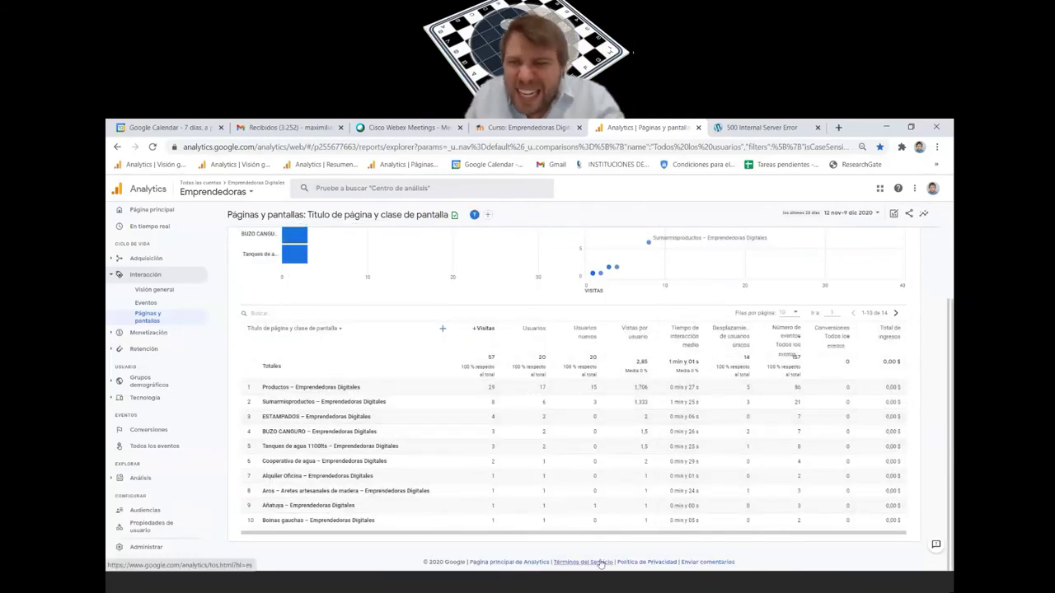
scroll(439, 415, "up", 3)
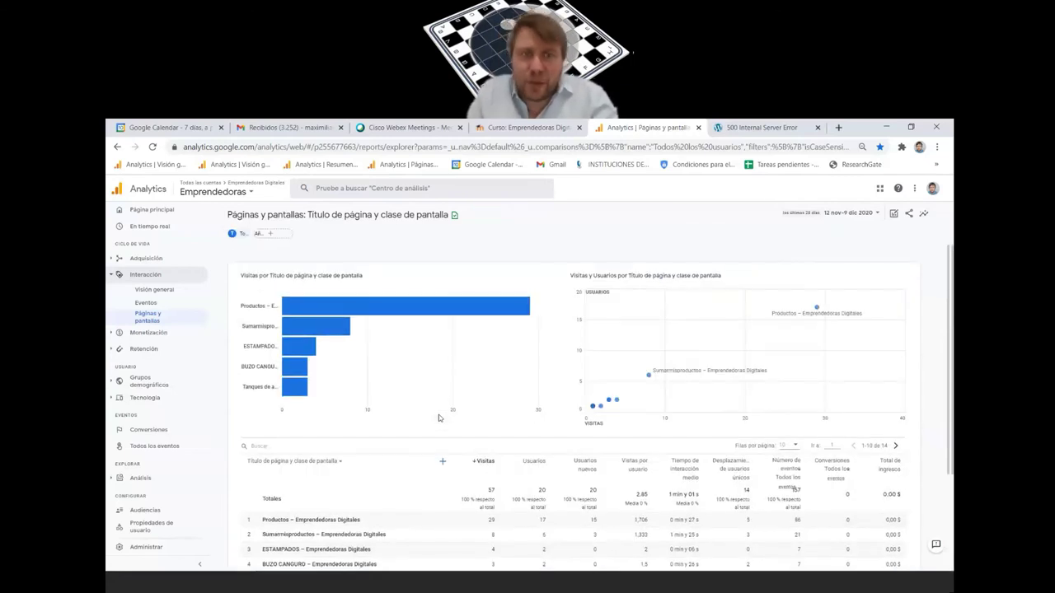
scroll(438, 415, "down", 3)
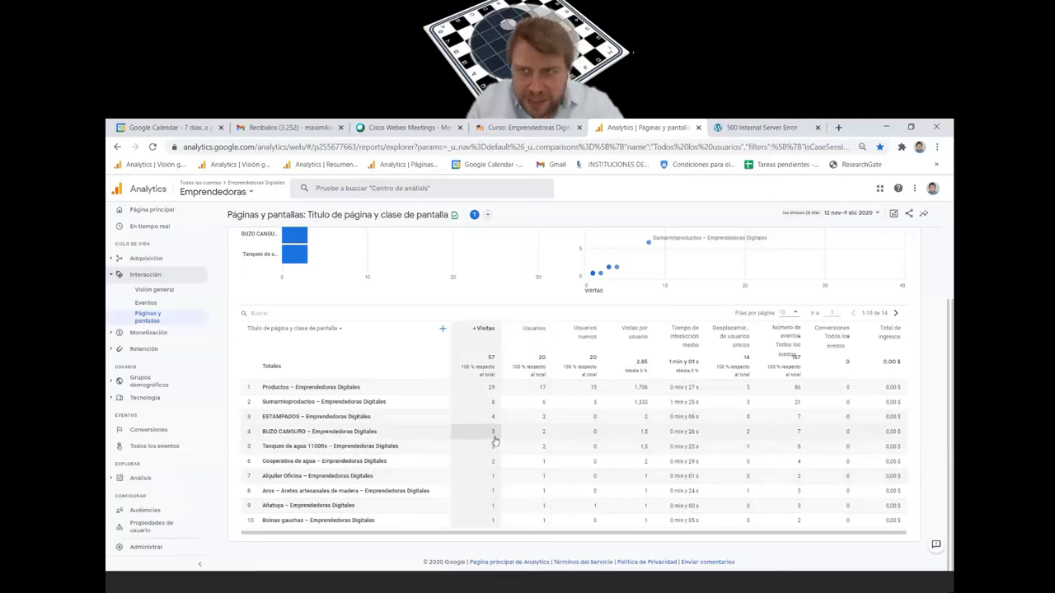
scroll(495, 441, "up", 1)
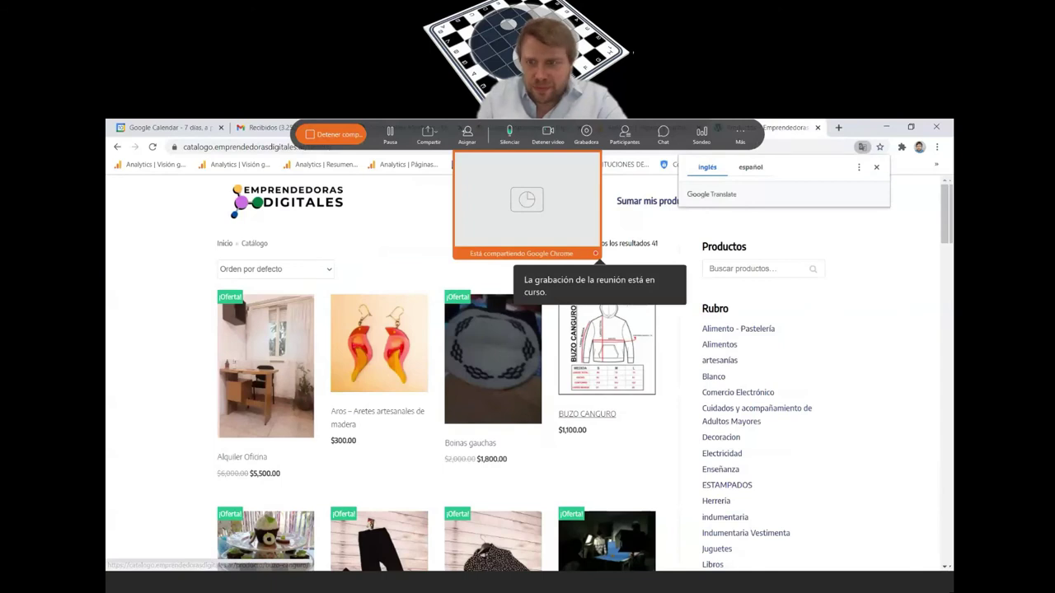
- Browse the product listings on the catalogue's /tienda/ page and return to the first rows
scroll(328, 301, "down", 5)
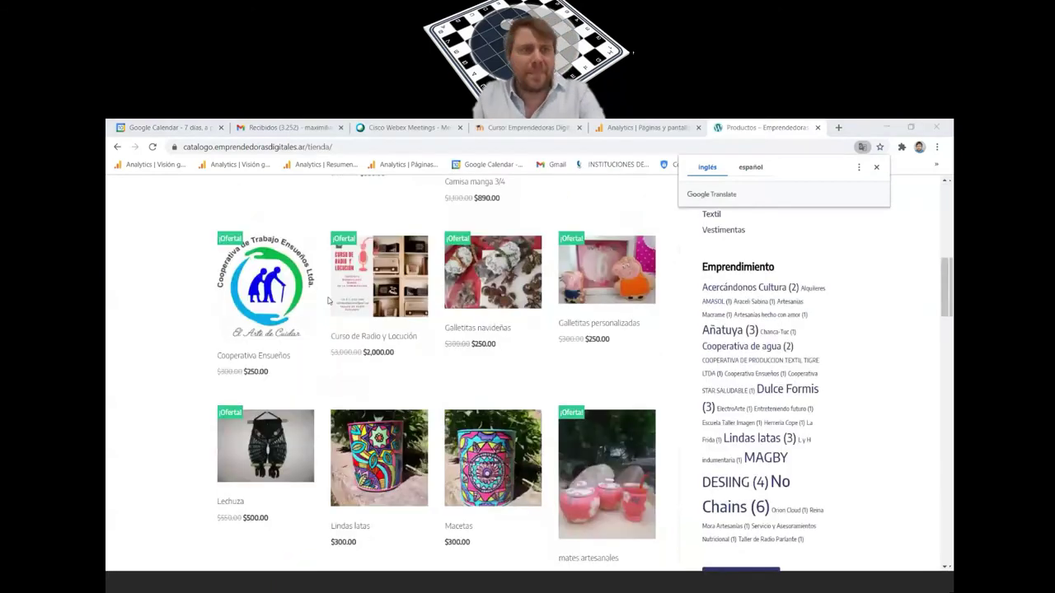
scroll(328, 300, "down", 8)
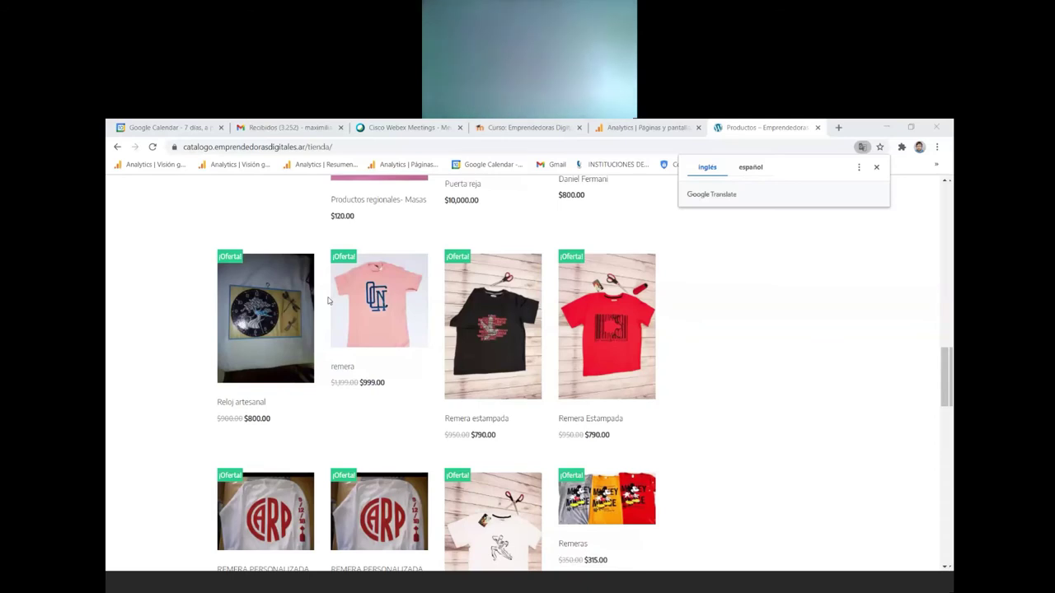
scroll(327, 301, "up", 5)
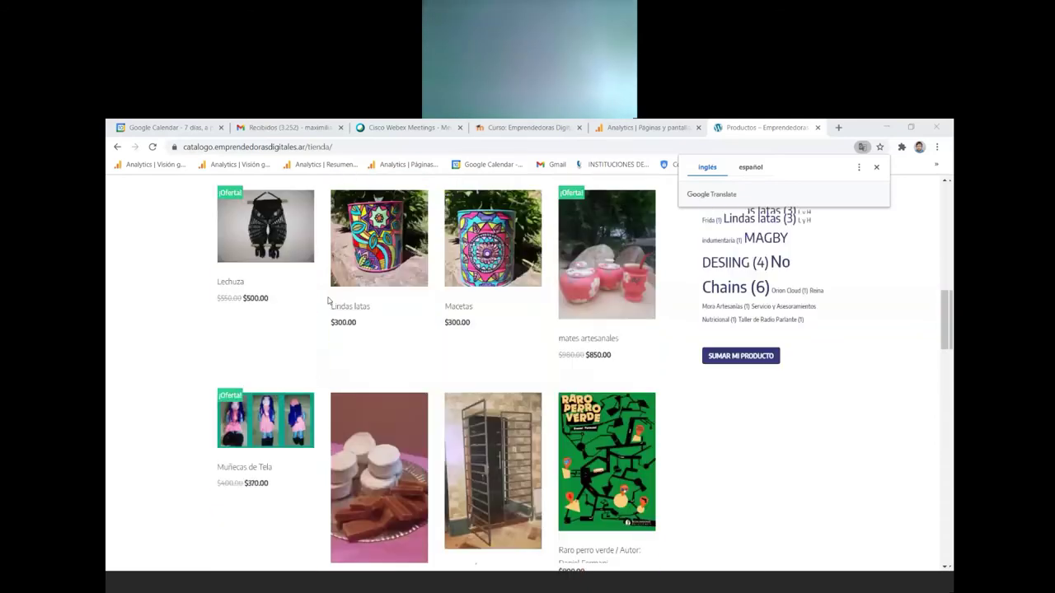
scroll(327, 301, "up", 10)
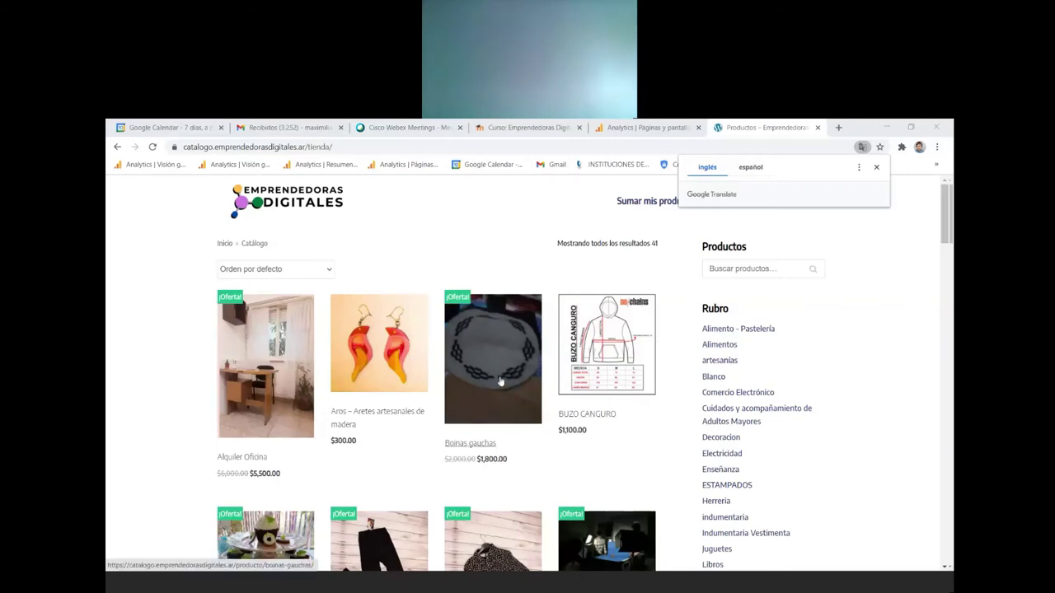
scroll(503, 388, "down", 2)
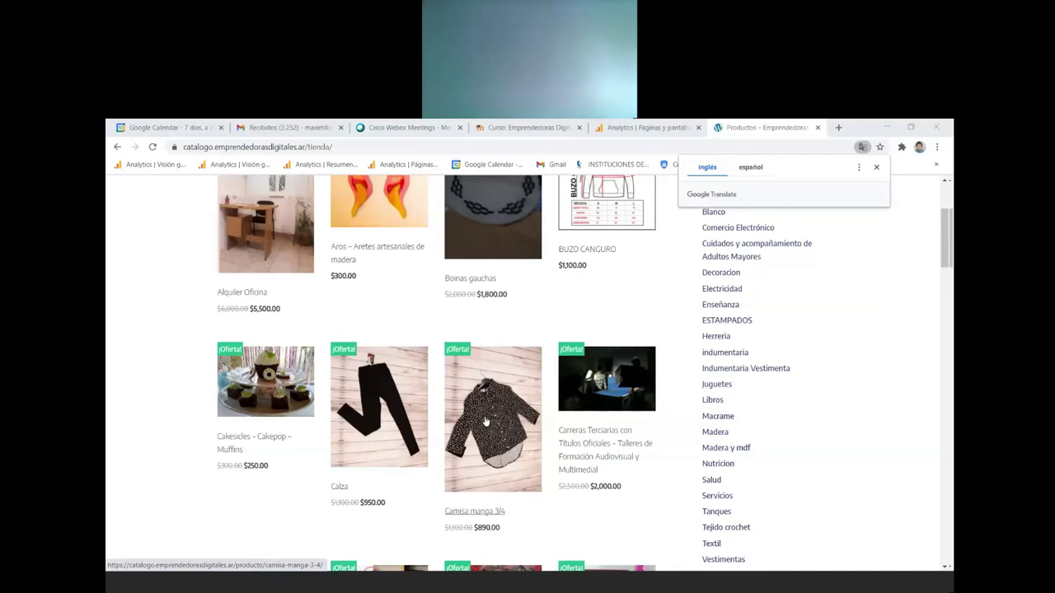
- Browse the catalogue down to the Lindas latas product, open its page and show the second product photo
scroll(485, 421, "down", 2)
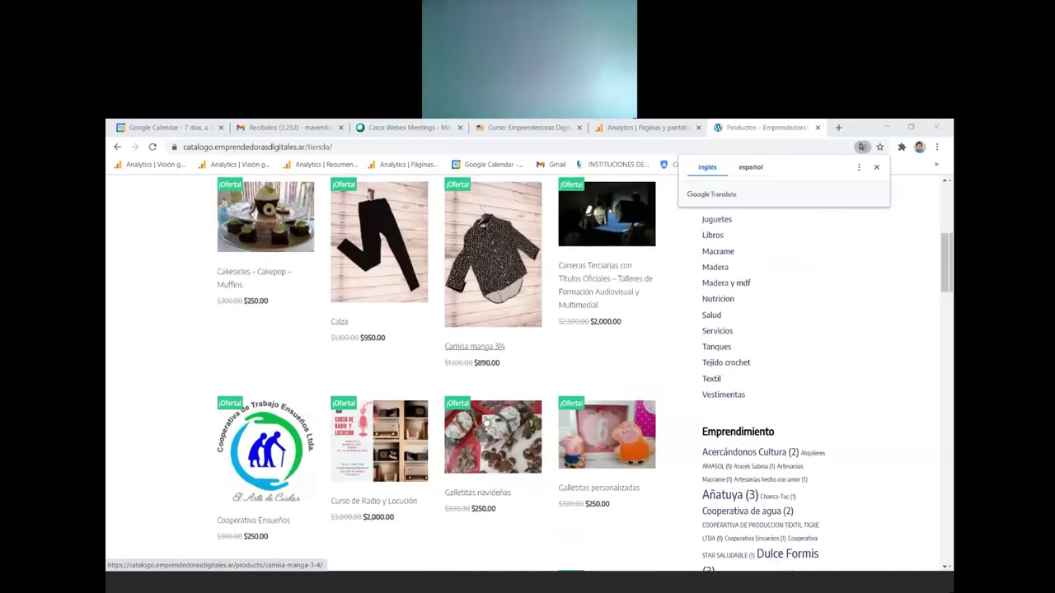
scroll(484, 421, "down", 3)
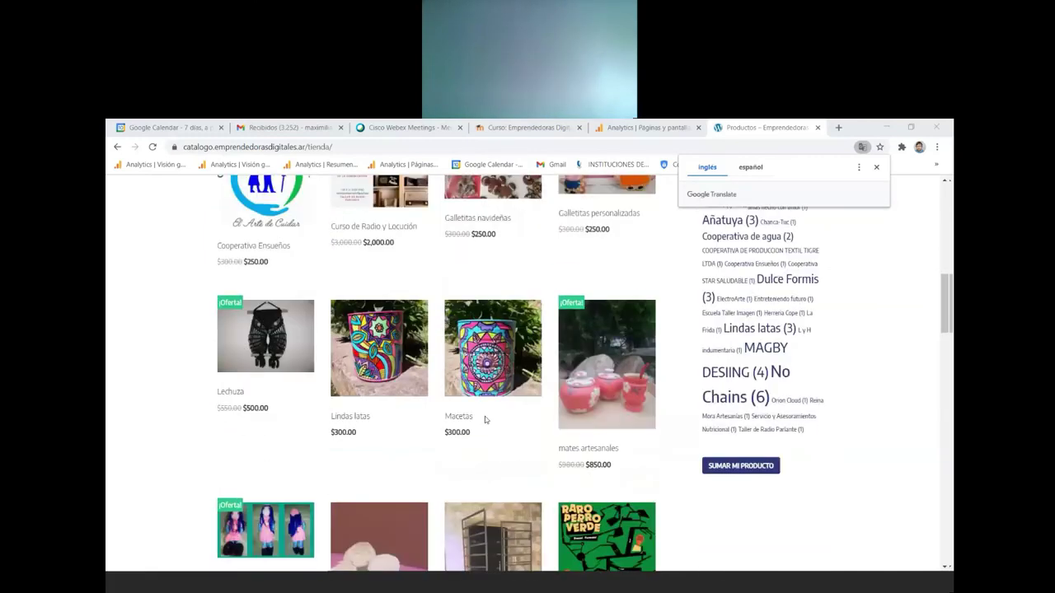
left_click(402, 368)
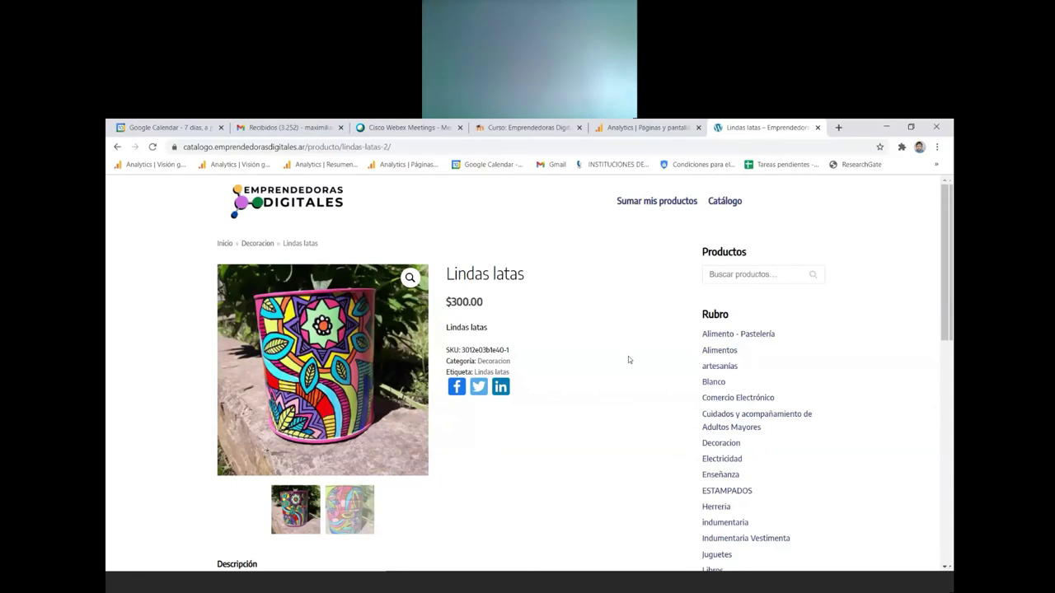
scroll(397, 422, "down", 1)
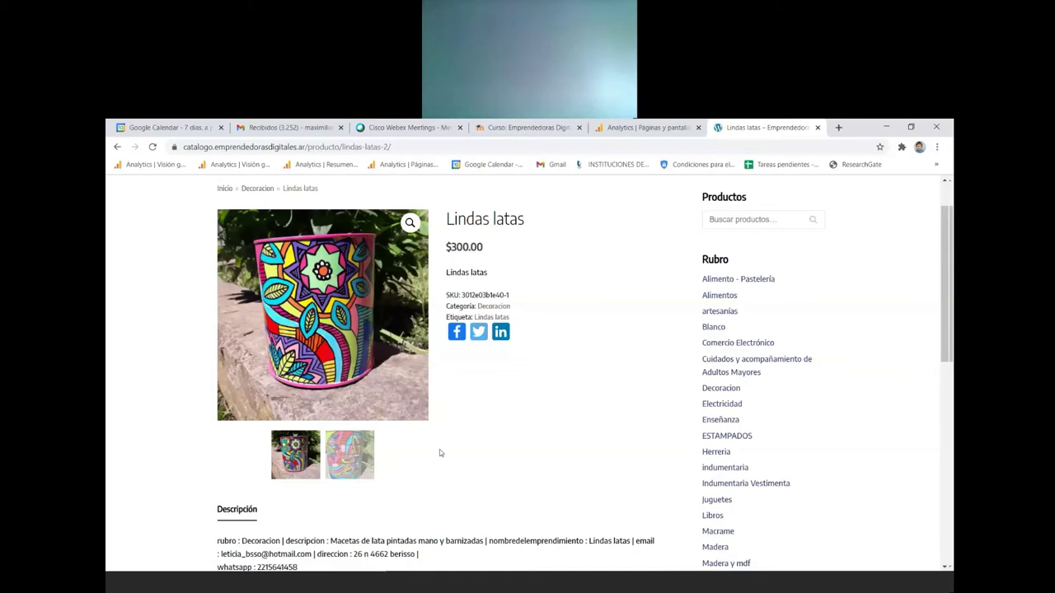
left_click(371, 459)
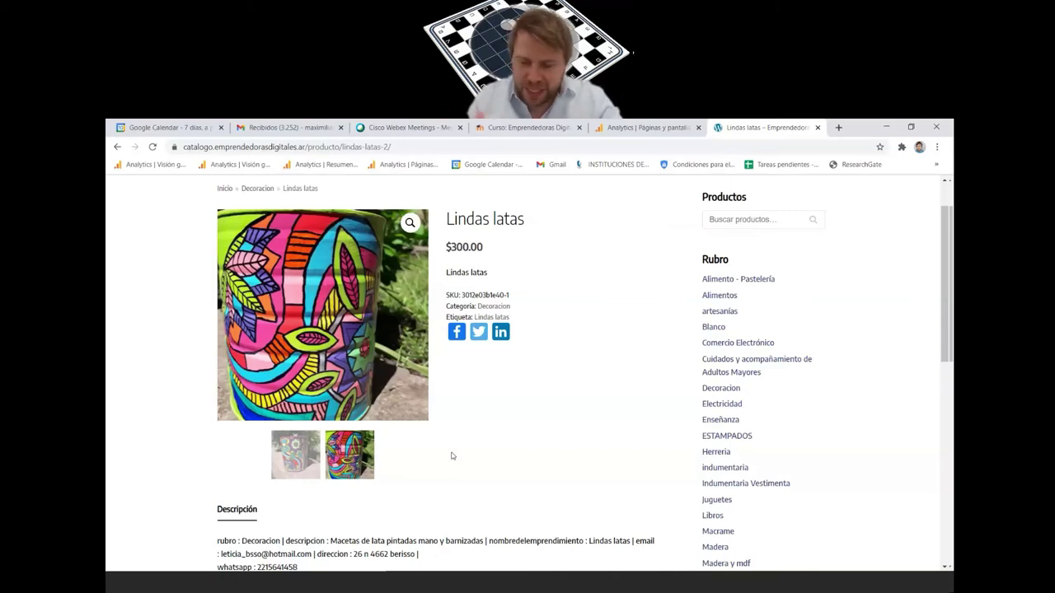
- Highlight "Macetas de lata pintadas mano y barnizadas" in the Lindas latas description and review the product's photos and details
scroll(452, 456, "down", 2)
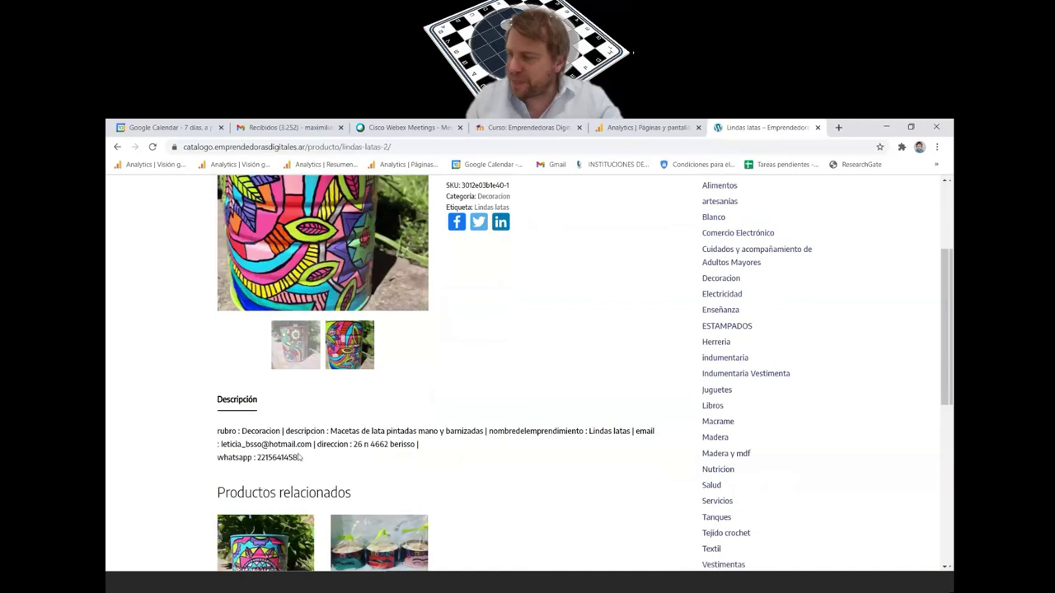
left_click_drag(331, 431, 487, 431)
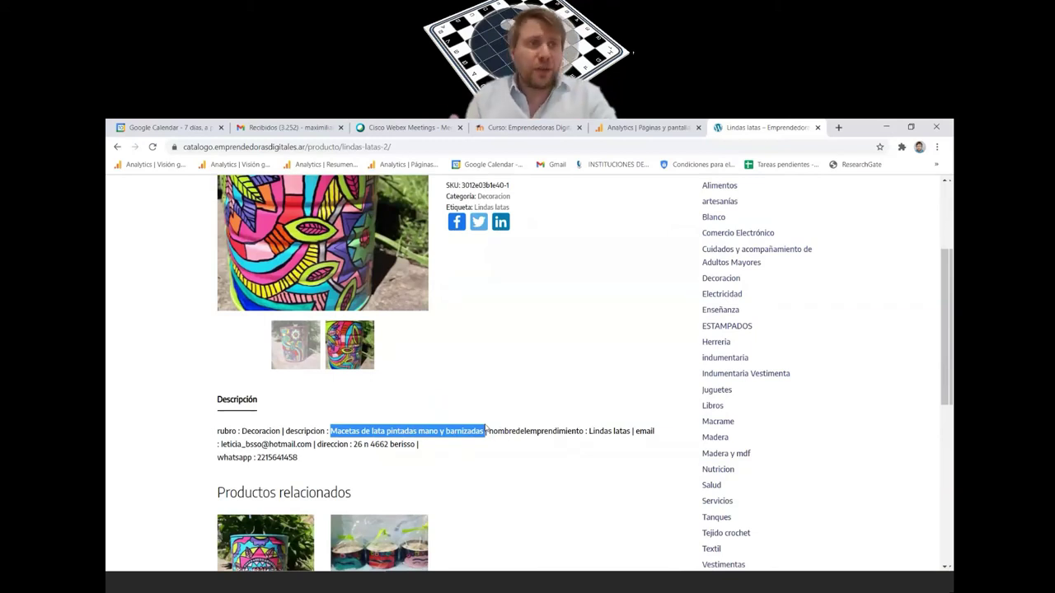
scroll(485, 424, "up", 3)
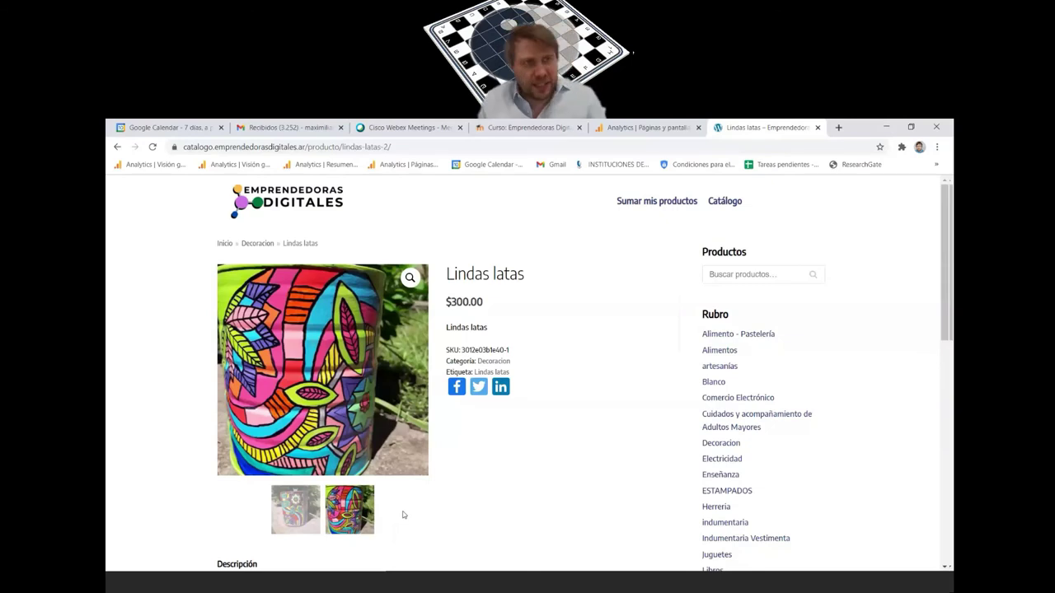
scroll(445, 462, "down", 1)
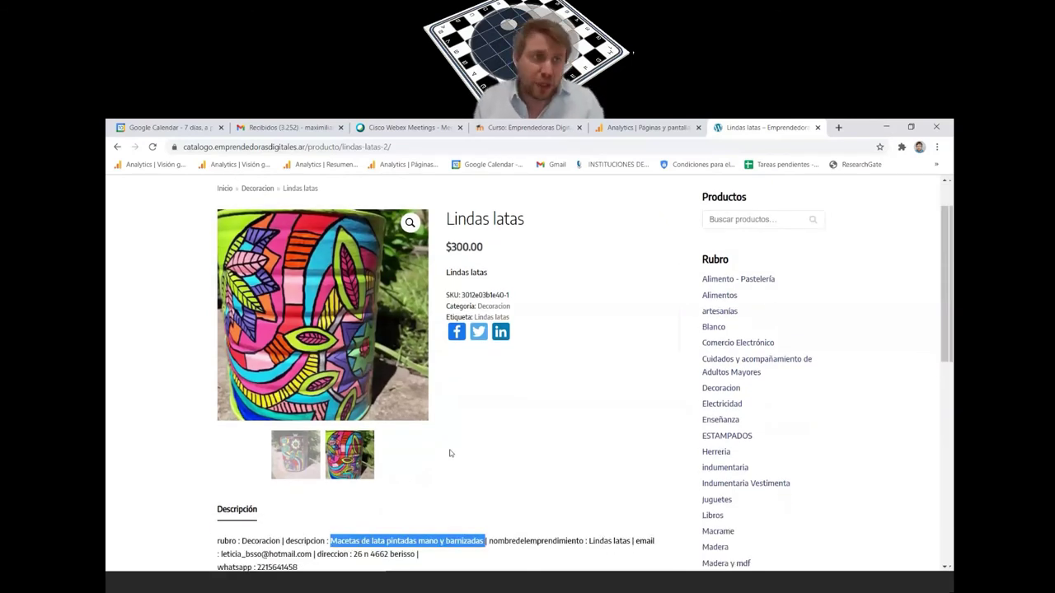
scroll(450, 453, "down", 2)
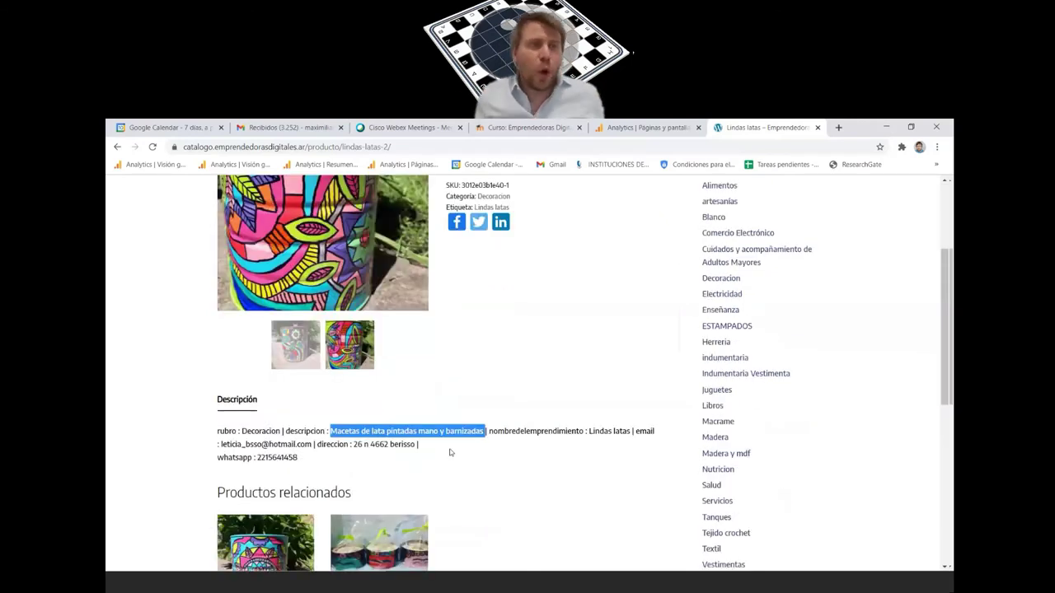
scroll(450, 453, "up", 1)
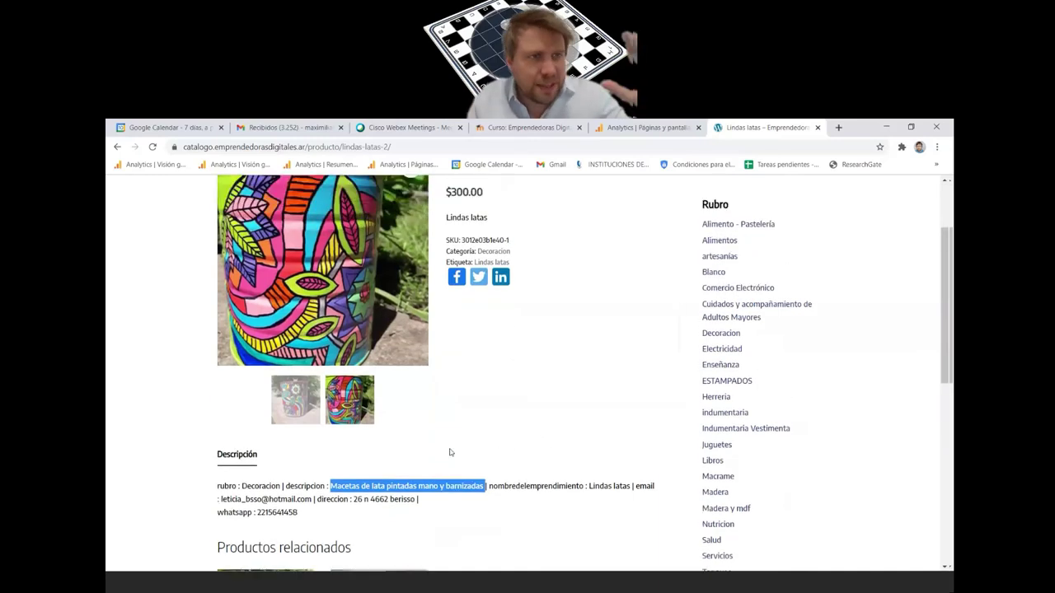
scroll(450, 452, "up", 2)
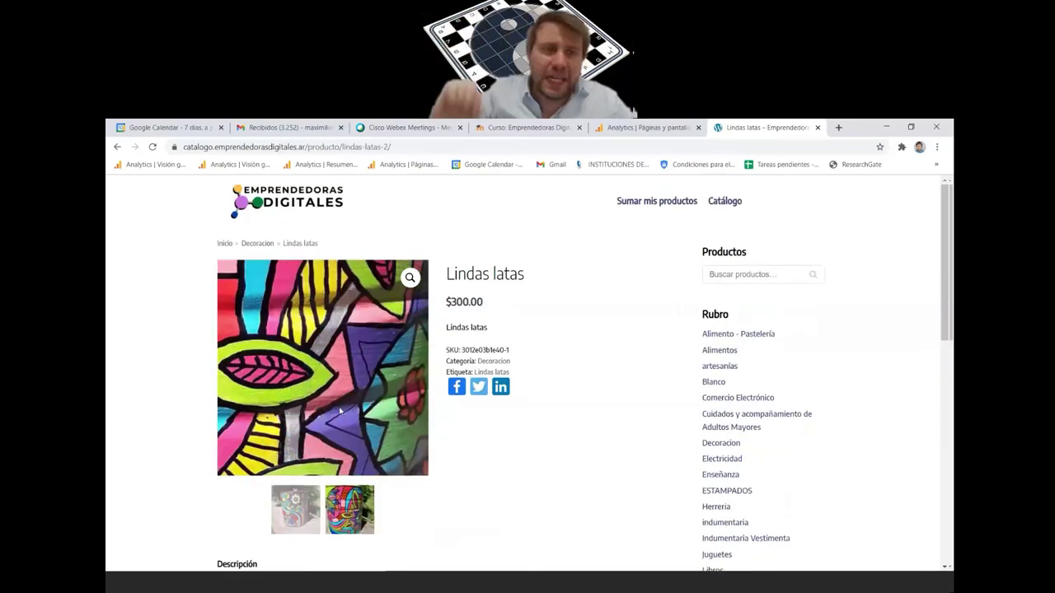
scroll(419, 476, "down", 2)
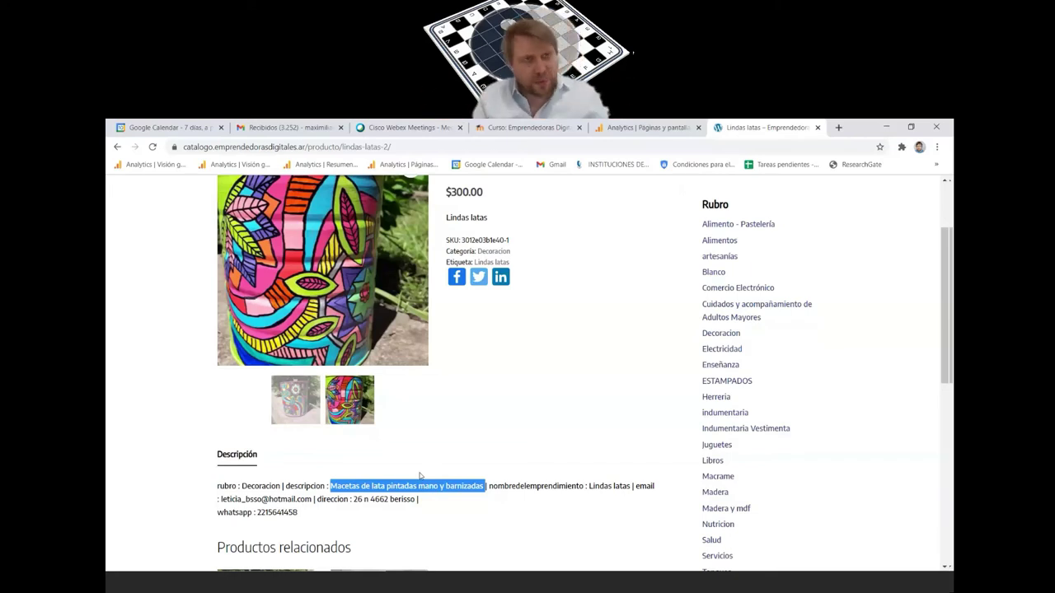
- Go back to the catalogue's /tienda/ page and look over the product rows and the Rubro and Emprendimiento lists
left_click(116, 147)
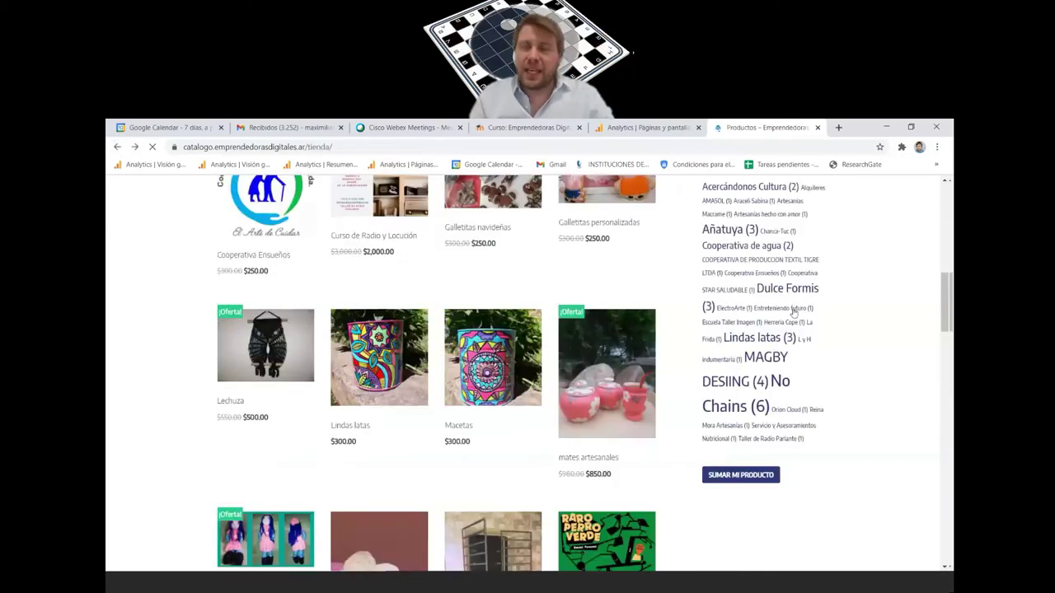
scroll(796, 316, "up", 5)
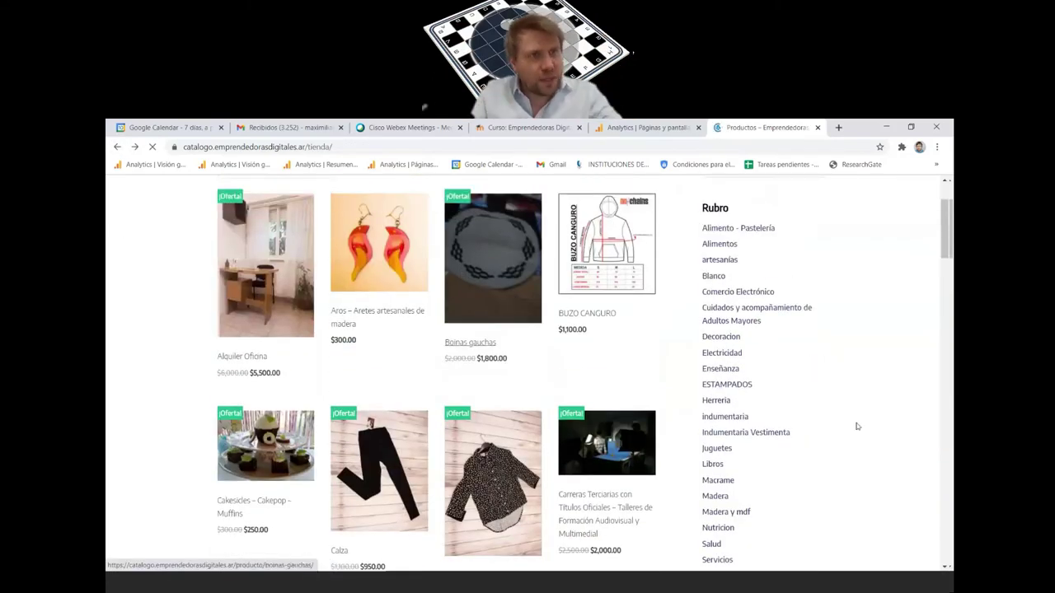
scroll(818, 350, "down", 8)
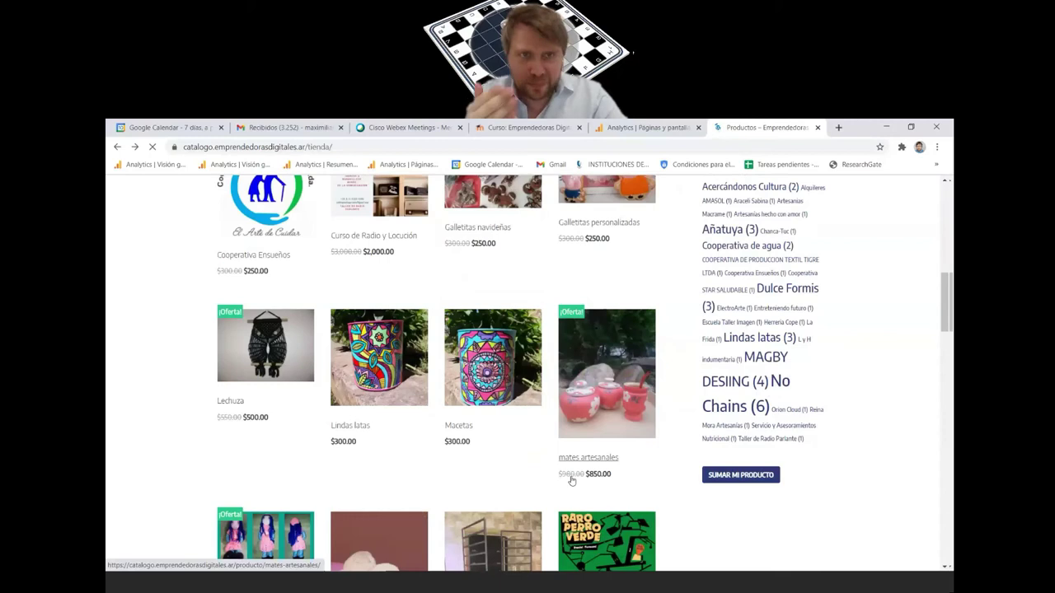
scroll(569, 356, "up", 4)
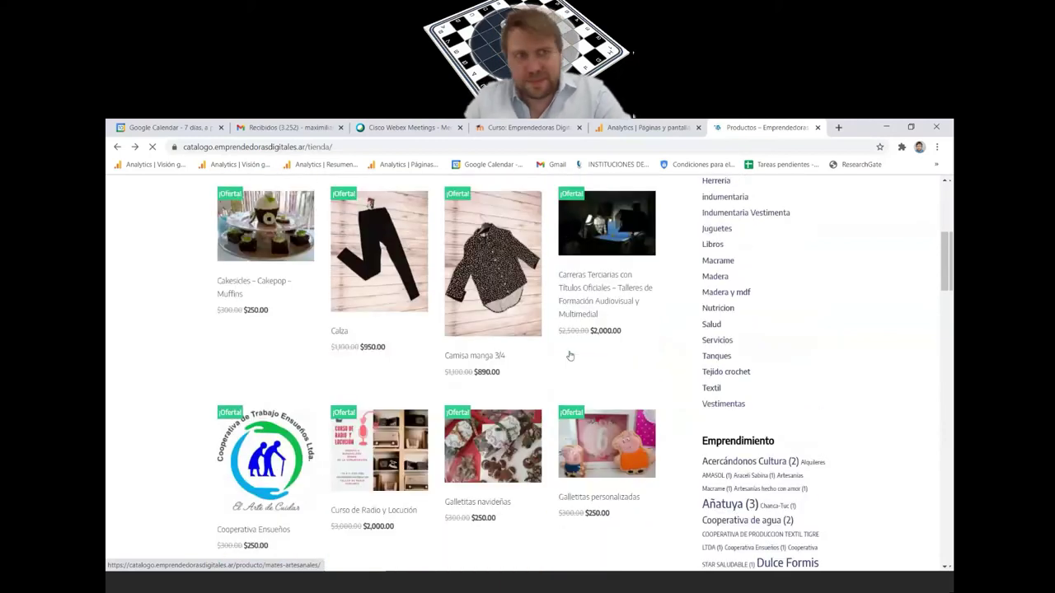
scroll(570, 356, "up", 5)
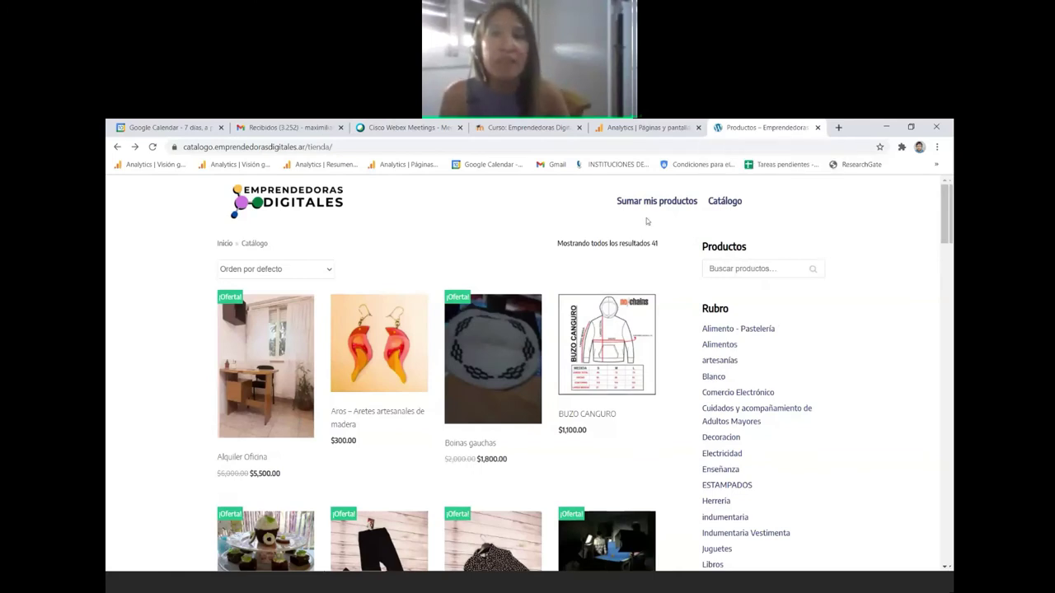
scroll(779, 212, "down", 2)
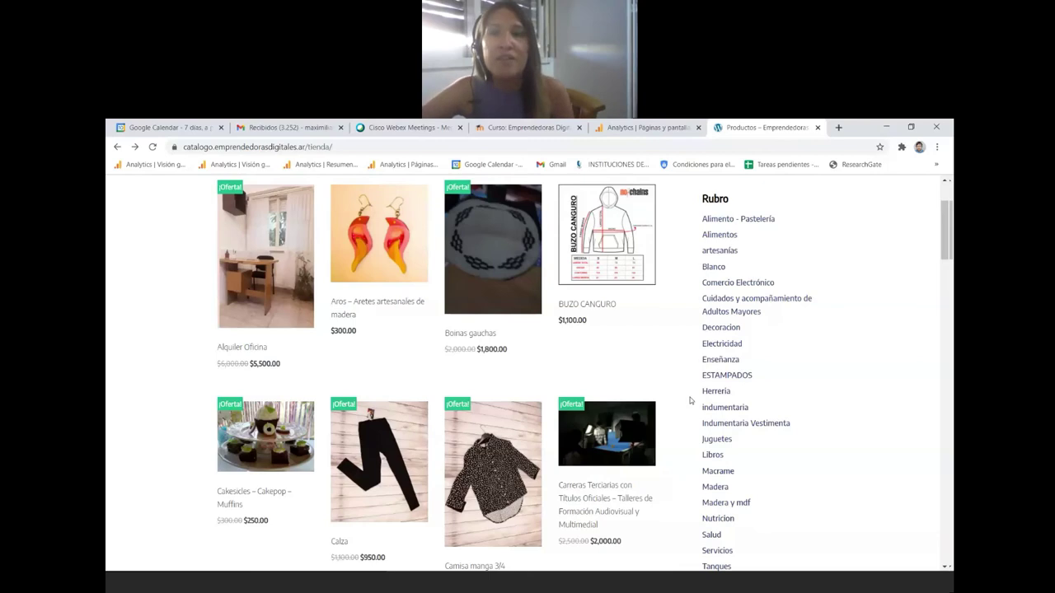
scroll(690, 401, "up", 2)
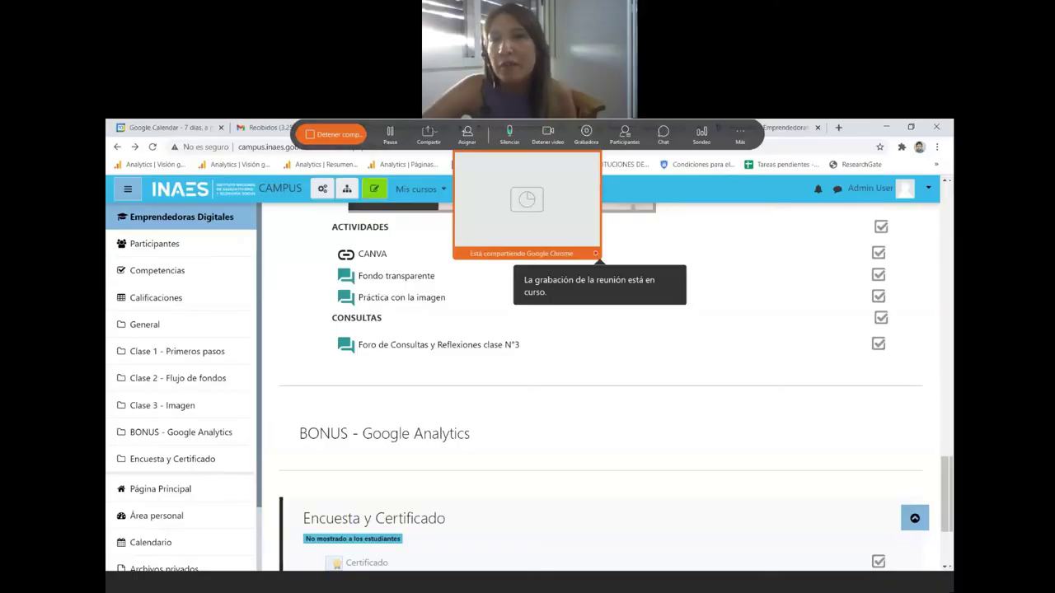
- Switch to the Emprendedoras Digitales course, view Instructivo para descargar el archivo under Clase 2 - Flujo de fondos, and return to the course page
scroll(616, 448, "up", 10)
scroll(618, 449, "up", 1)
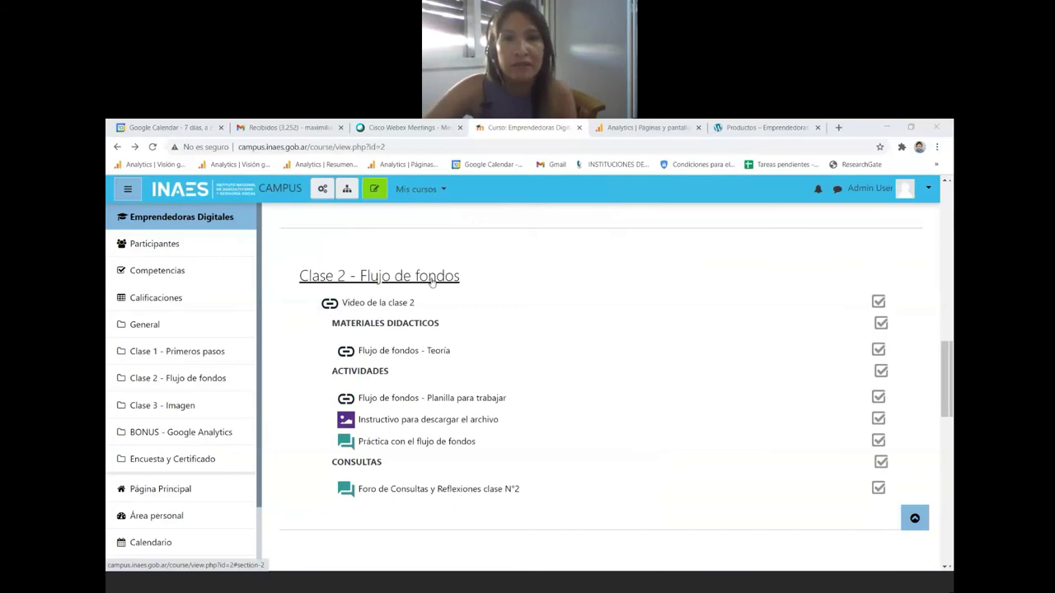
scroll(416, 358, "down", 1)
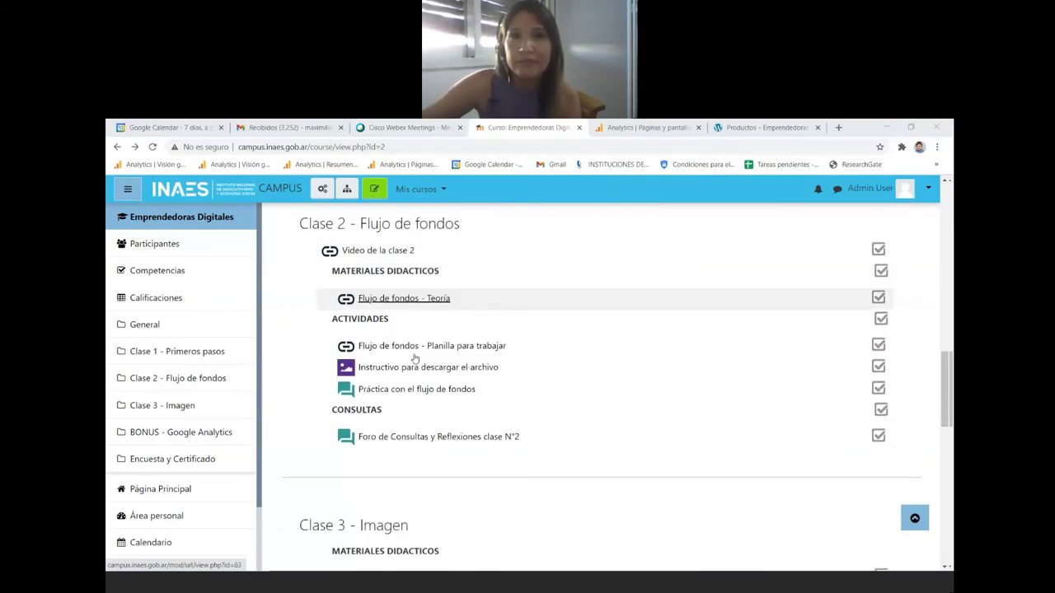
left_click(421, 367)
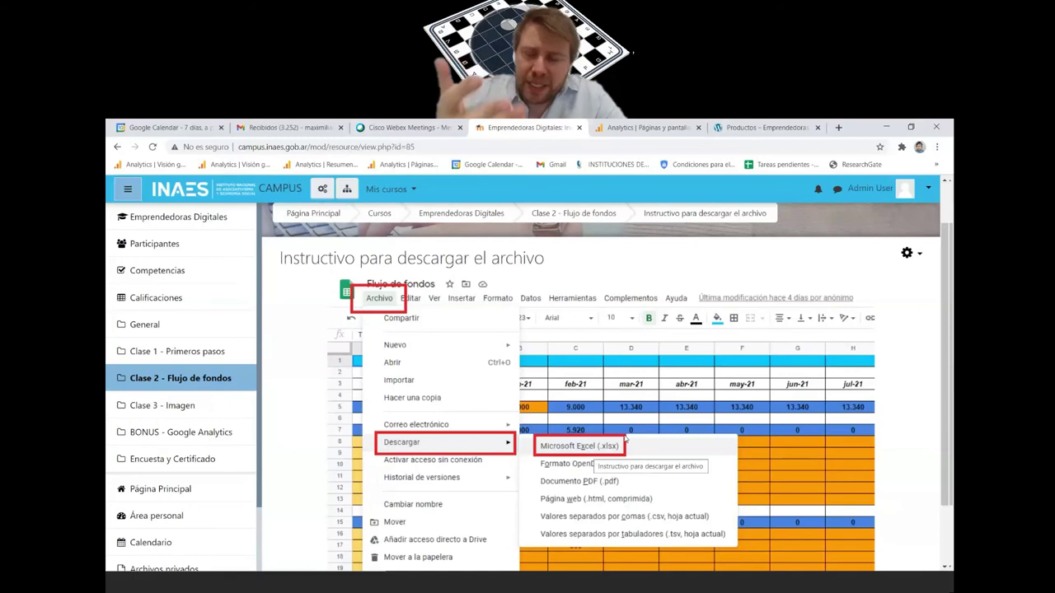
left_click(118, 148)
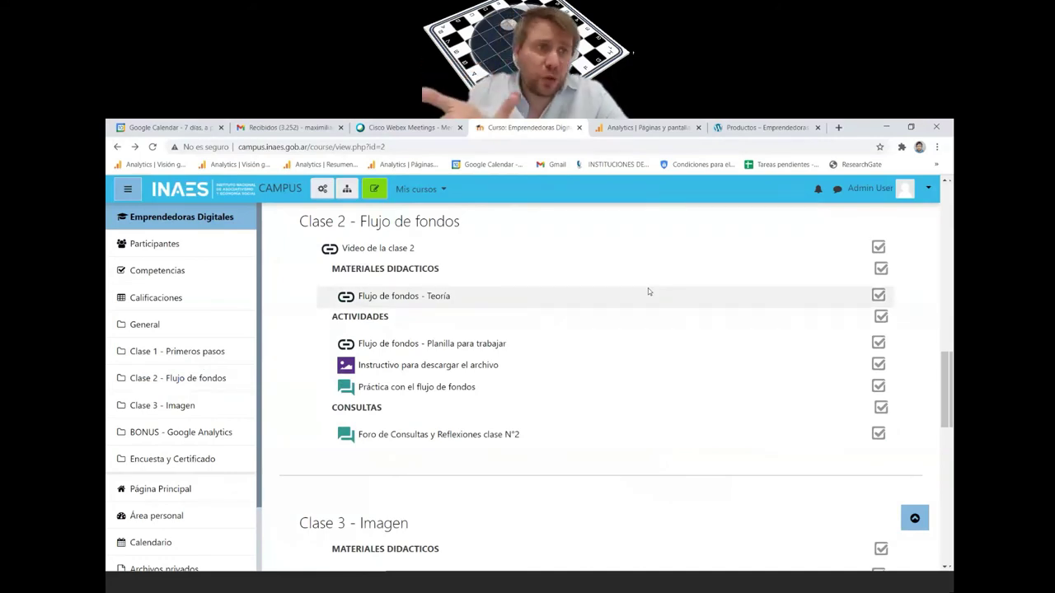
- Open the Práctica con el flujo de fondos forum, draft the reply "envio mi planilla" and open its advanced form with the attachment area
scroll(648, 287, "down", 1)
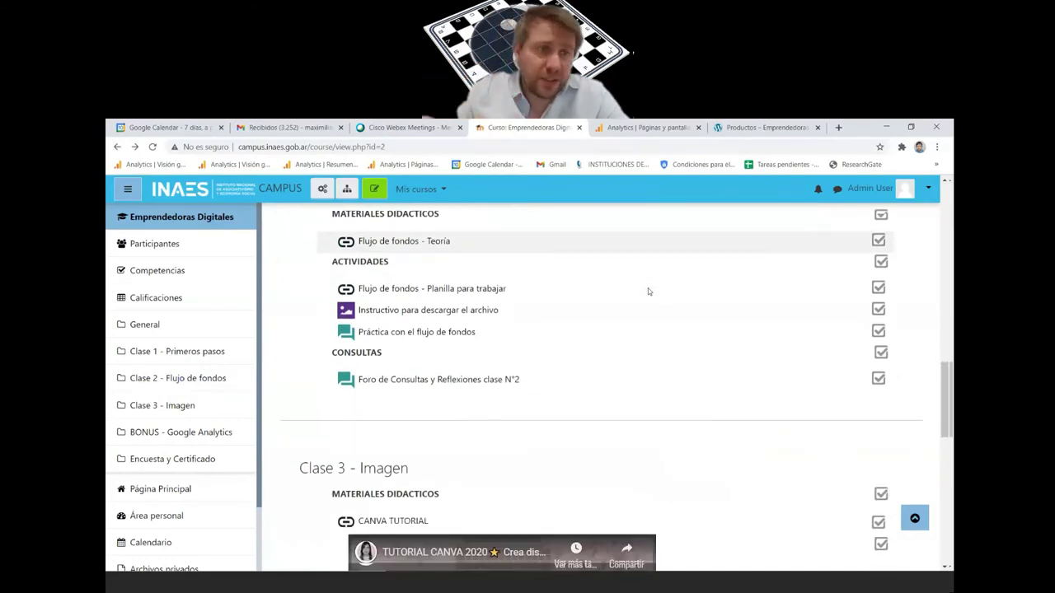
left_click(399, 336)
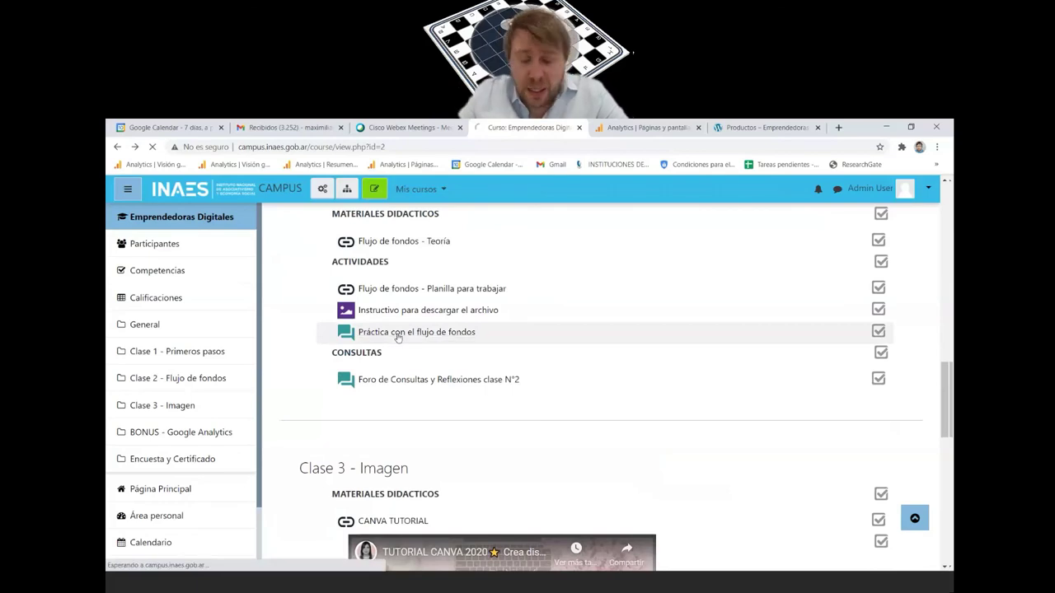
scroll(949, 391, "down", 2)
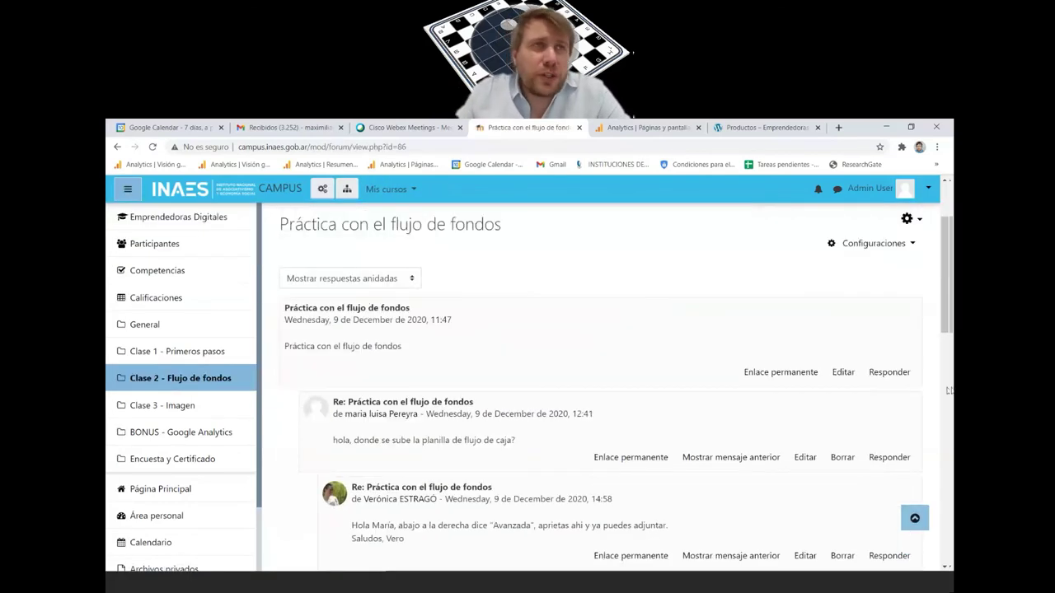
left_click(889, 371)
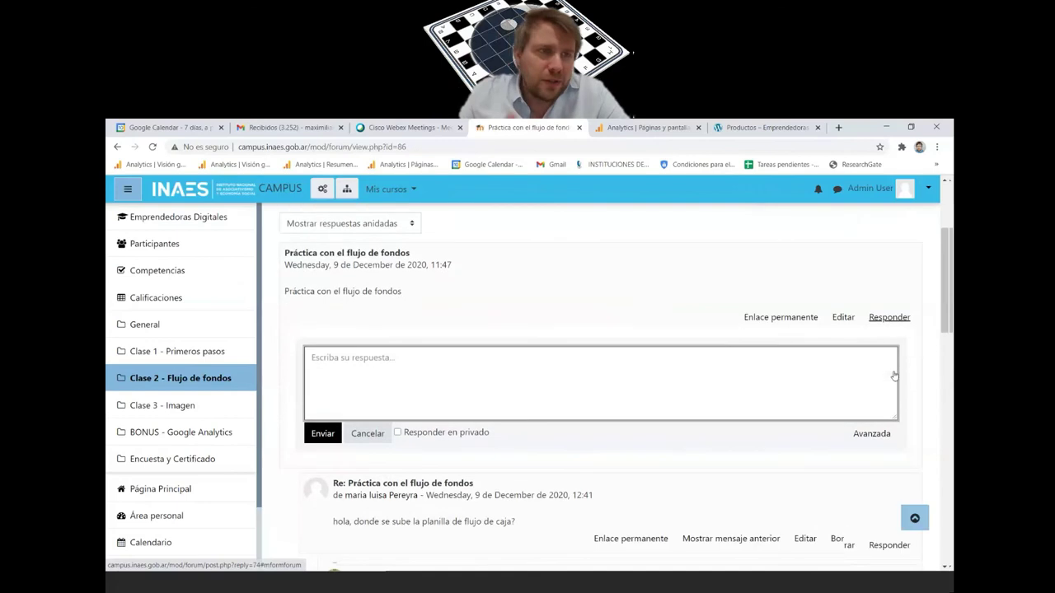
type("envio mi planilla")
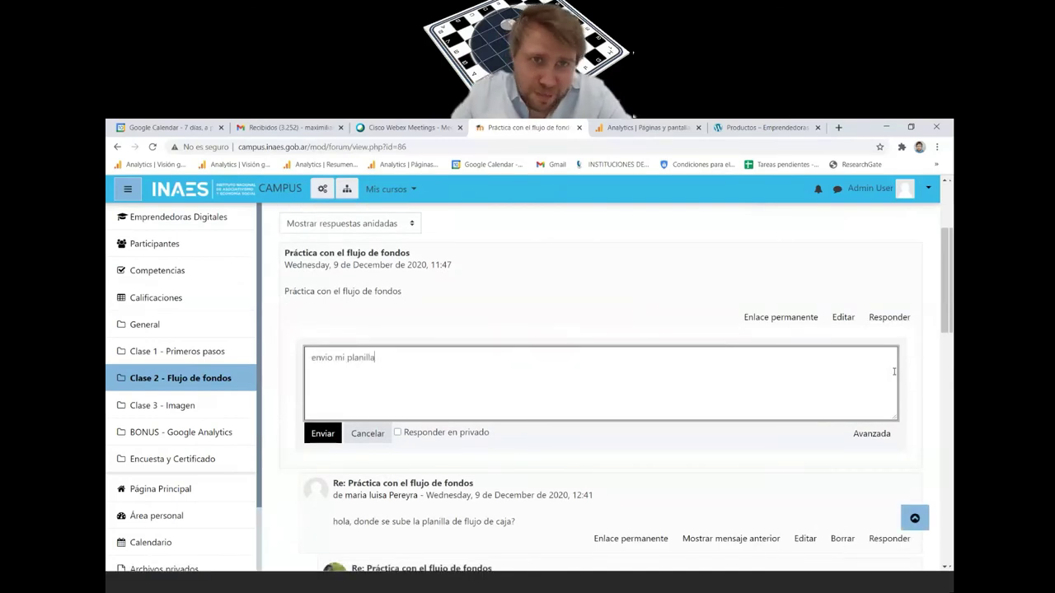
left_click(879, 436)
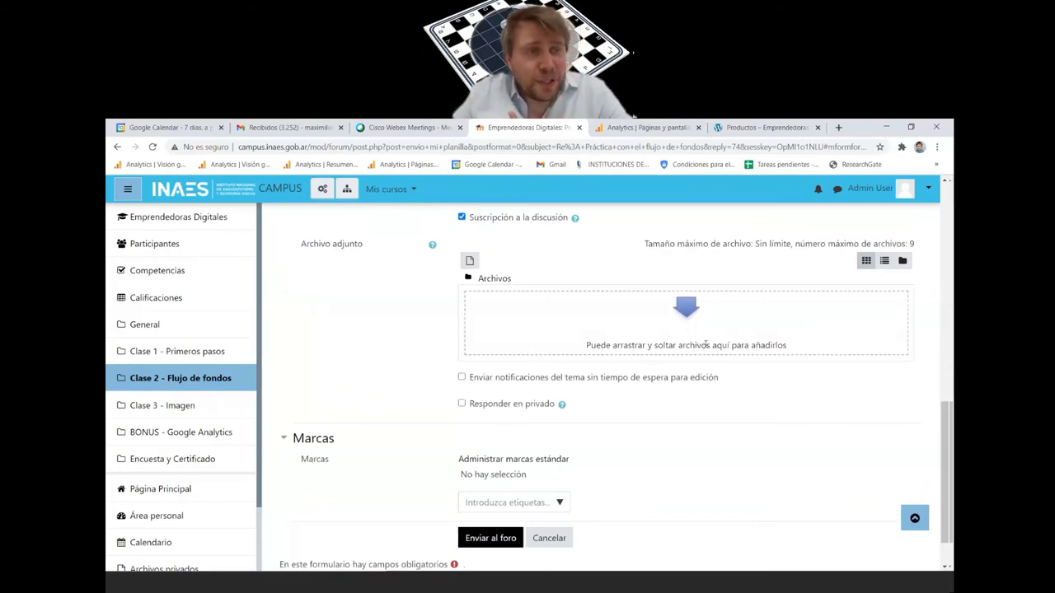
- Leave the forum reply form, return to the course page and open Flujo de fondos - Planilla para trabajar under Clase 2
key("alt+Left")
left_click(117, 147)
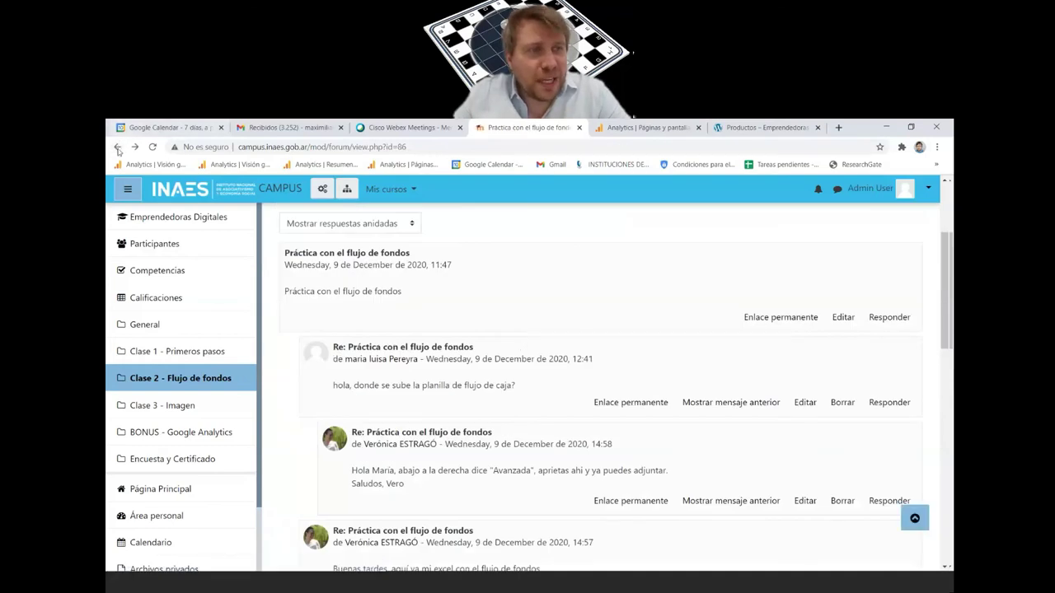
left_click(117, 147)
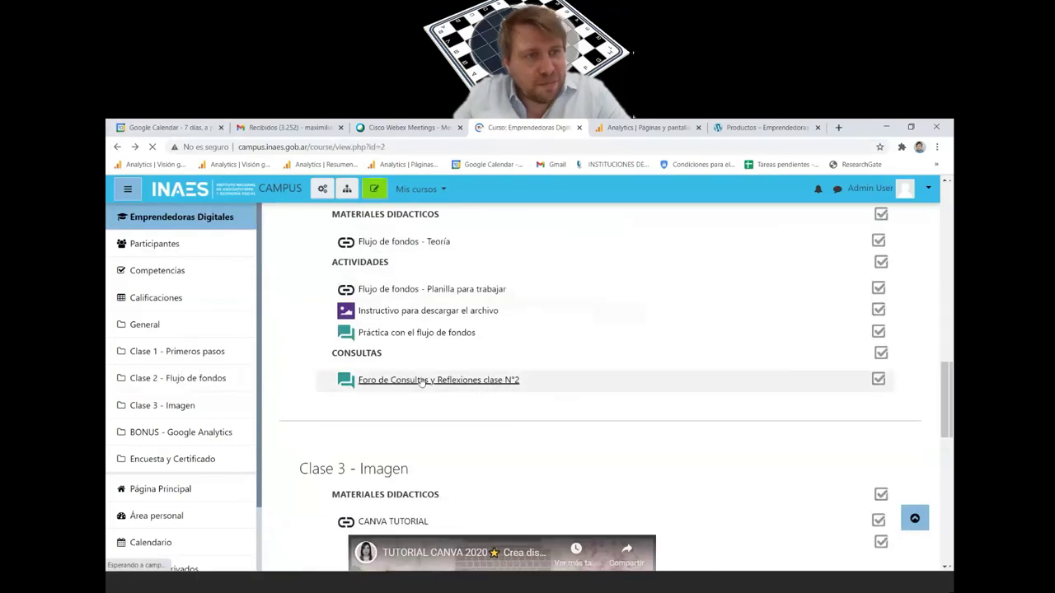
left_click(392, 299)
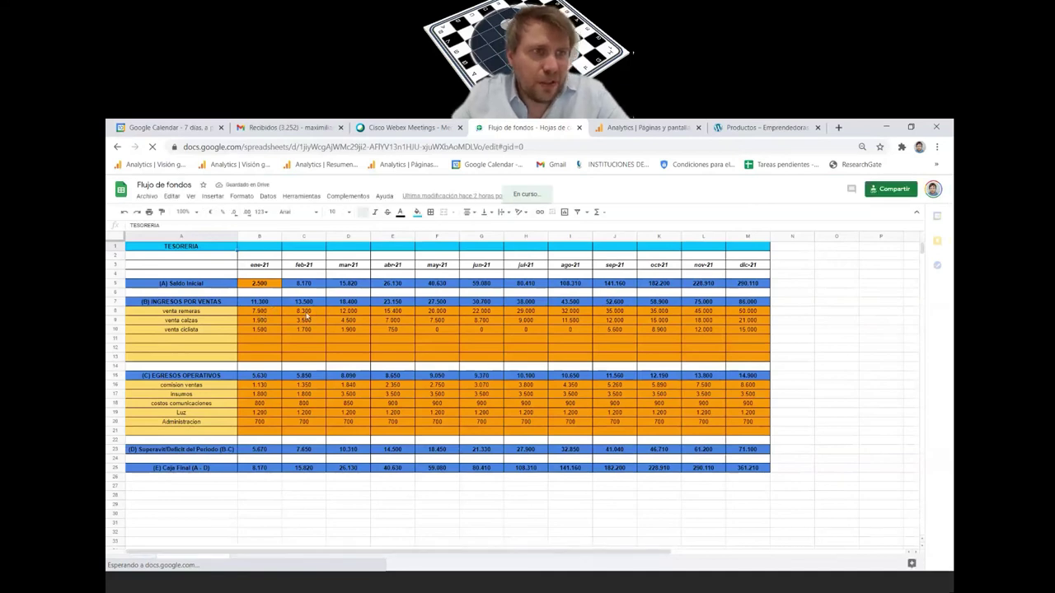
- Inspect the product rows under INGRESOS POR VENTAS, select the venta remeras amounts from ene-21 to dic-21, and check the ago-21 Caja Final cell
left_click(261, 314)
left_click(738, 330)
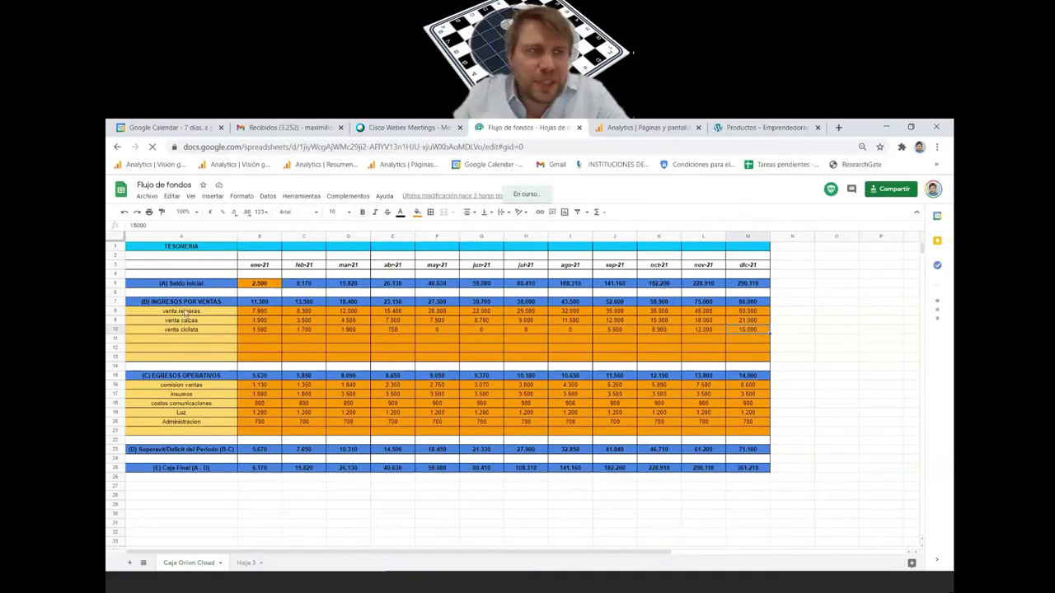
left_click_drag(184, 311, 195, 320)
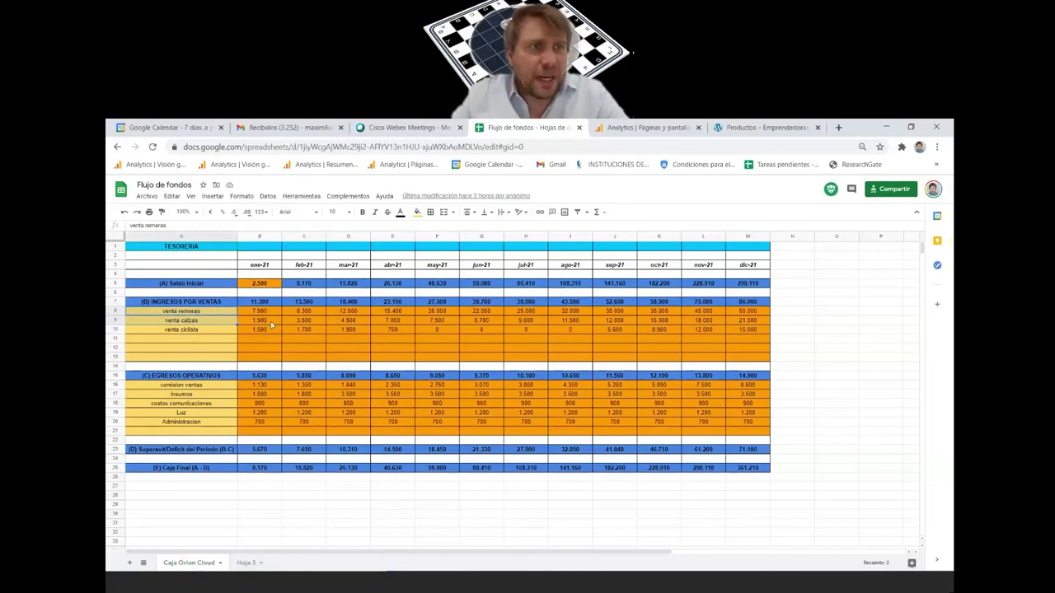
left_click_drag(264, 311, 747, 312)
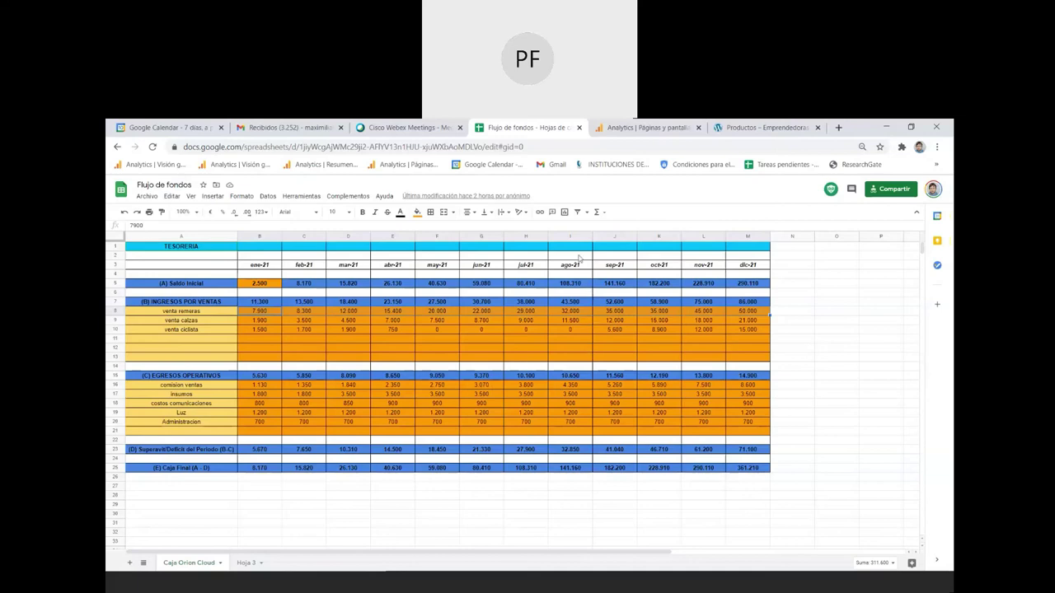
left_click(567, 469)
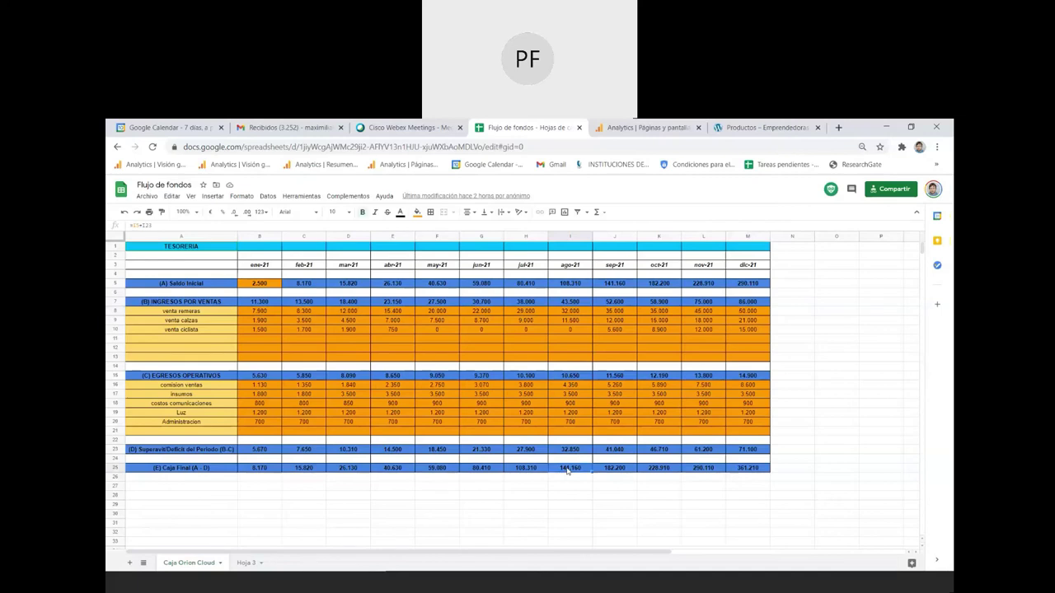
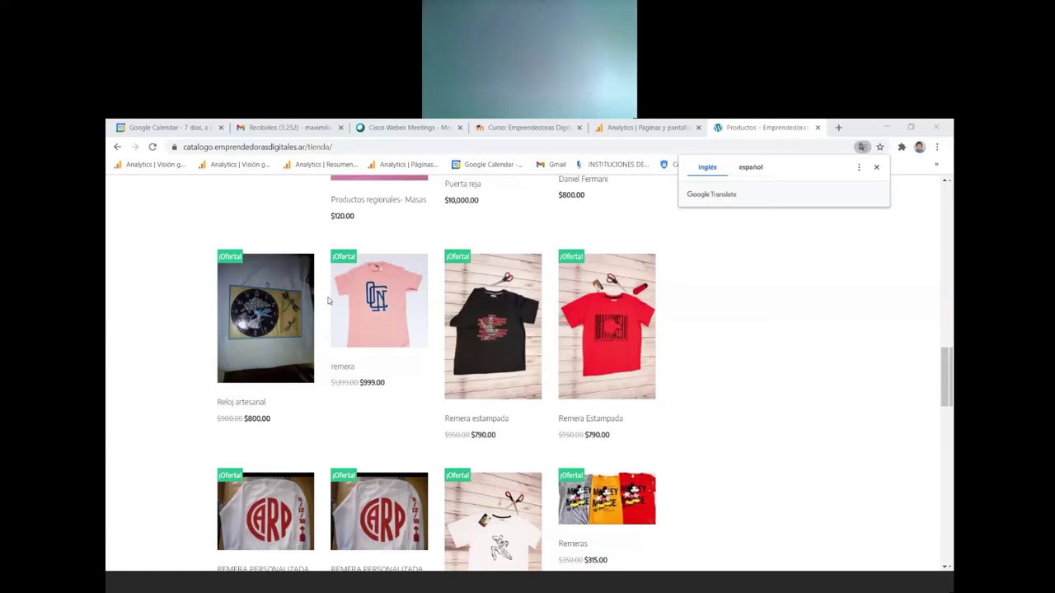
- Look through the product rows on the catalogue's /tienda/ page and open the Lindas latas product
scroll(328, 300, "up", 5)
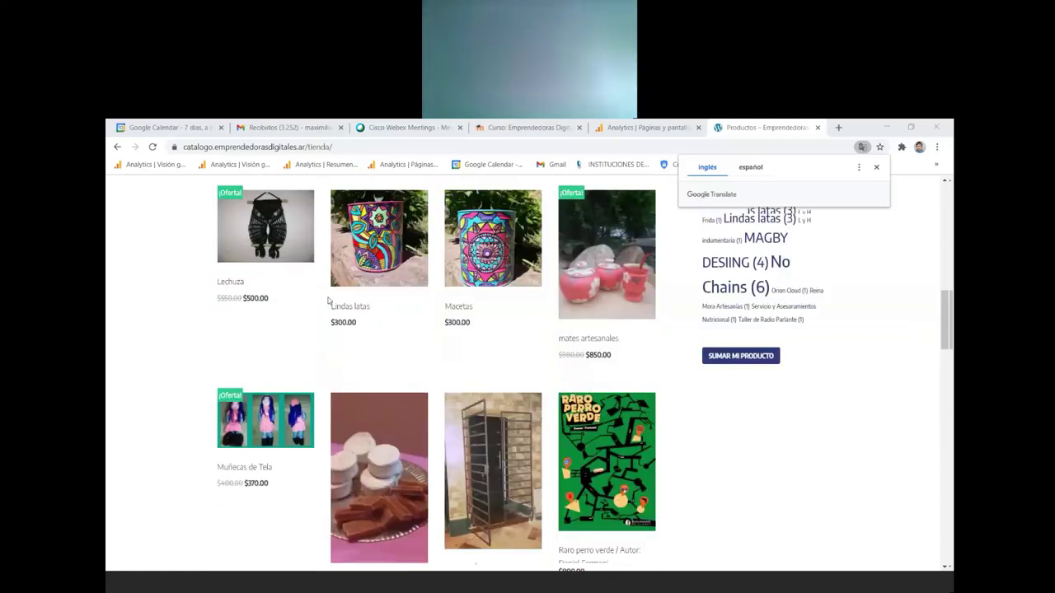
scroll(328, 301, "up", 10)
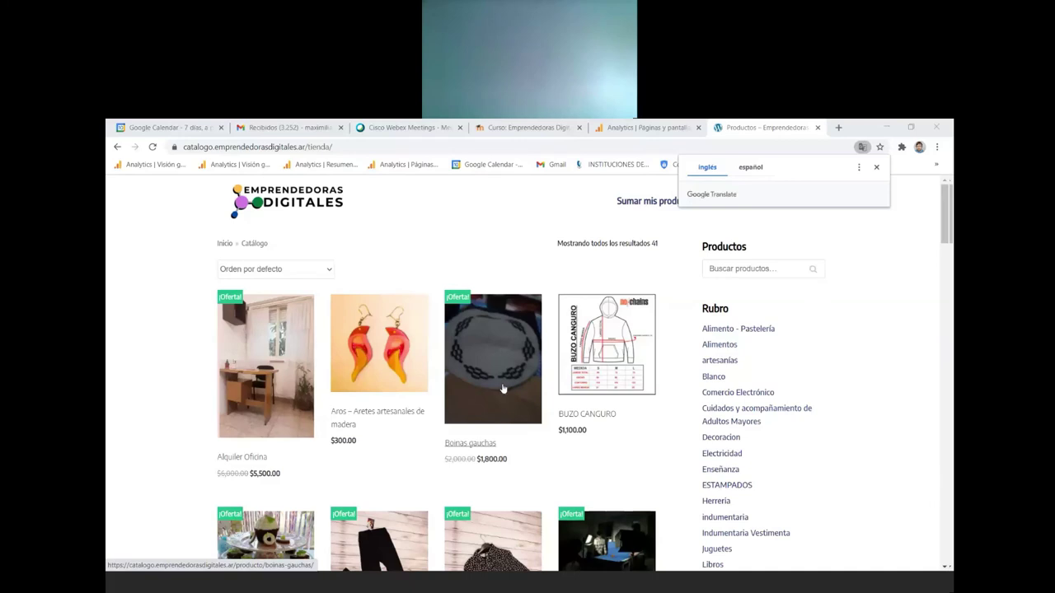
scroll(503, 388, "down", 3)
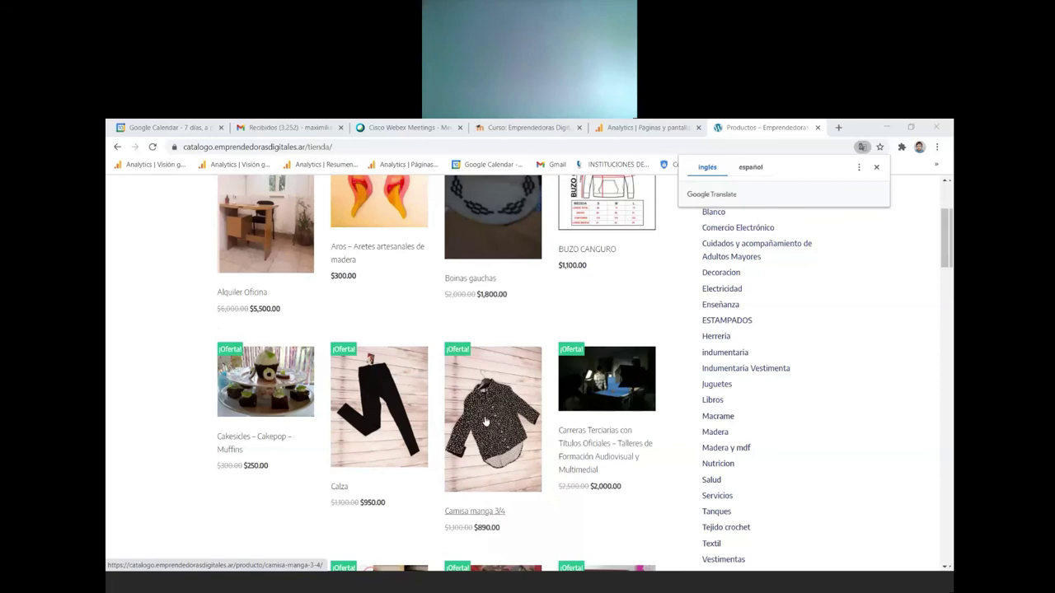
scroll(486, 422, "down", 3)
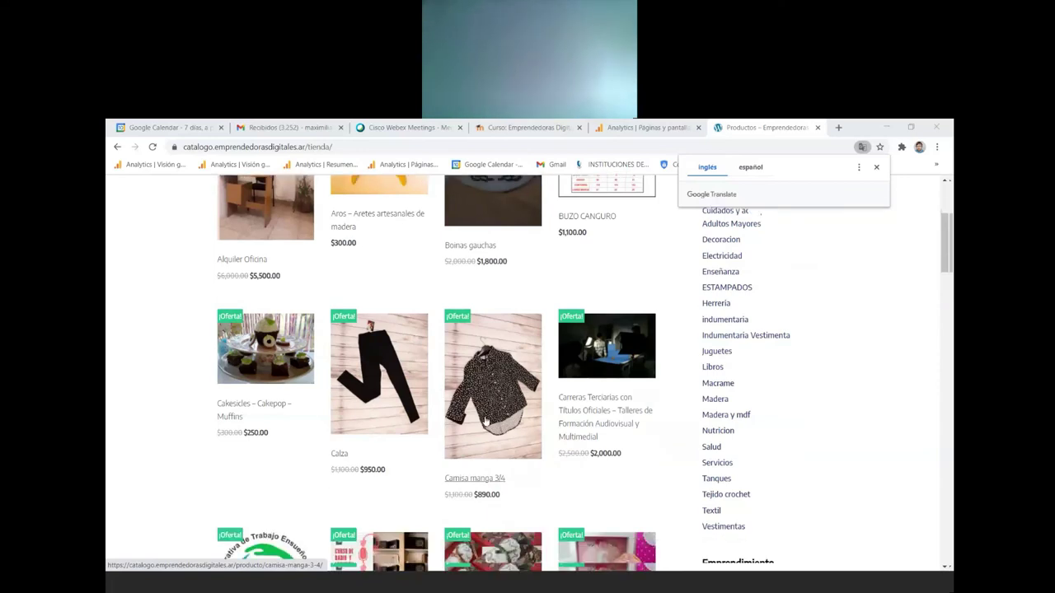
scroll(485, 420, "down", 3)
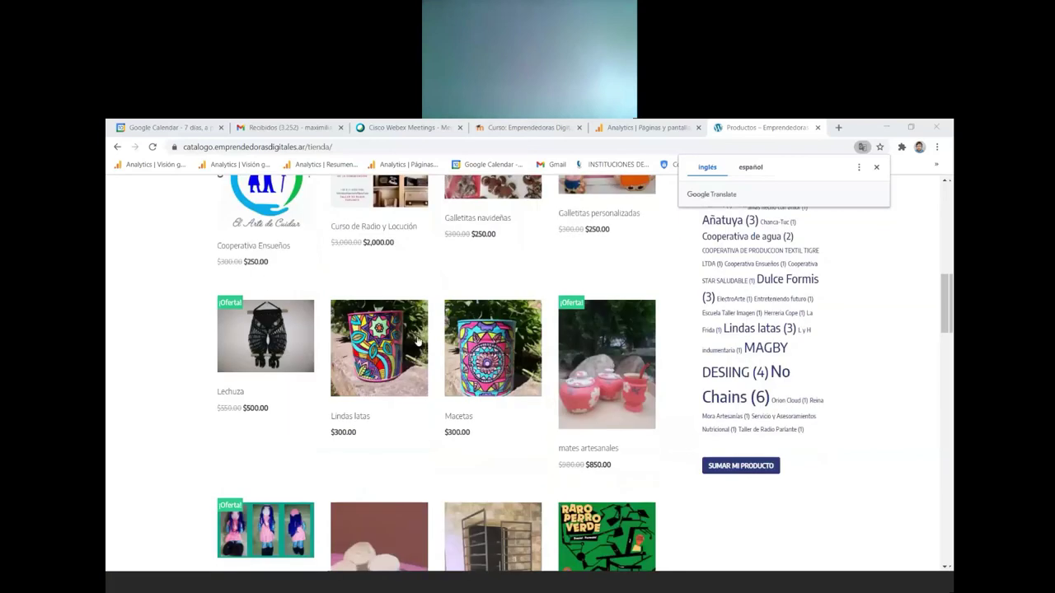
left_click(403, 367)
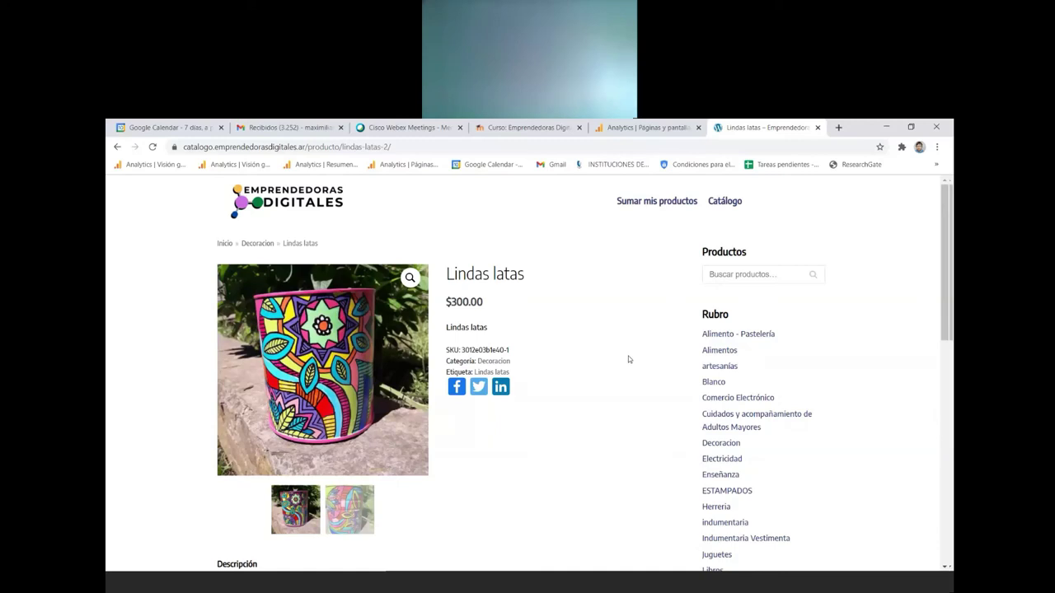
- Show the second Lindas latas photo, highlight "Macetas de lata pintadas mano y barnizadas" in the description and review the photos and details
scroll(388, 478, "down", 1)
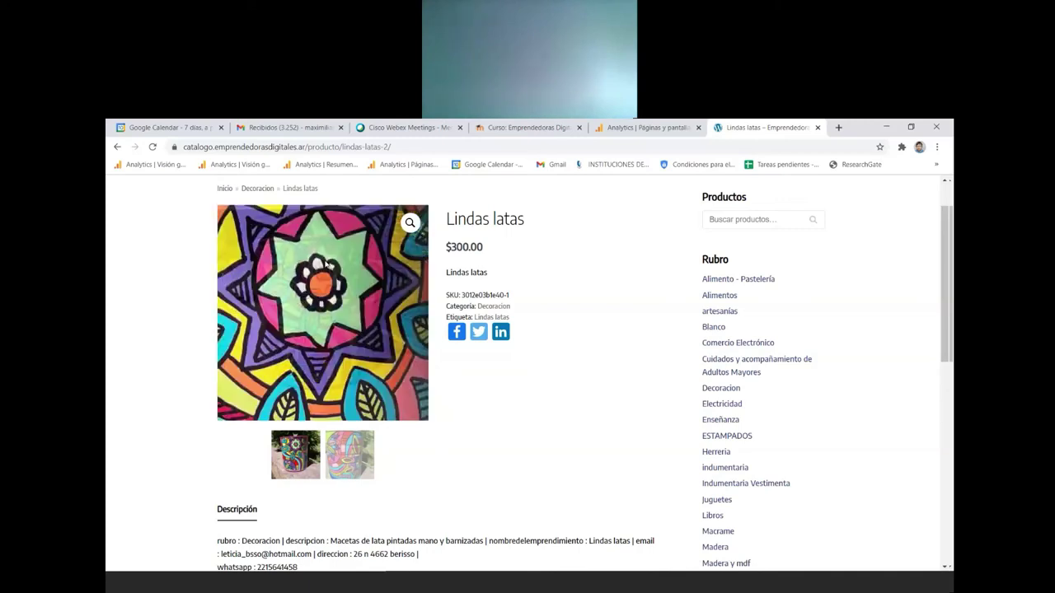
left_click(349, 455)
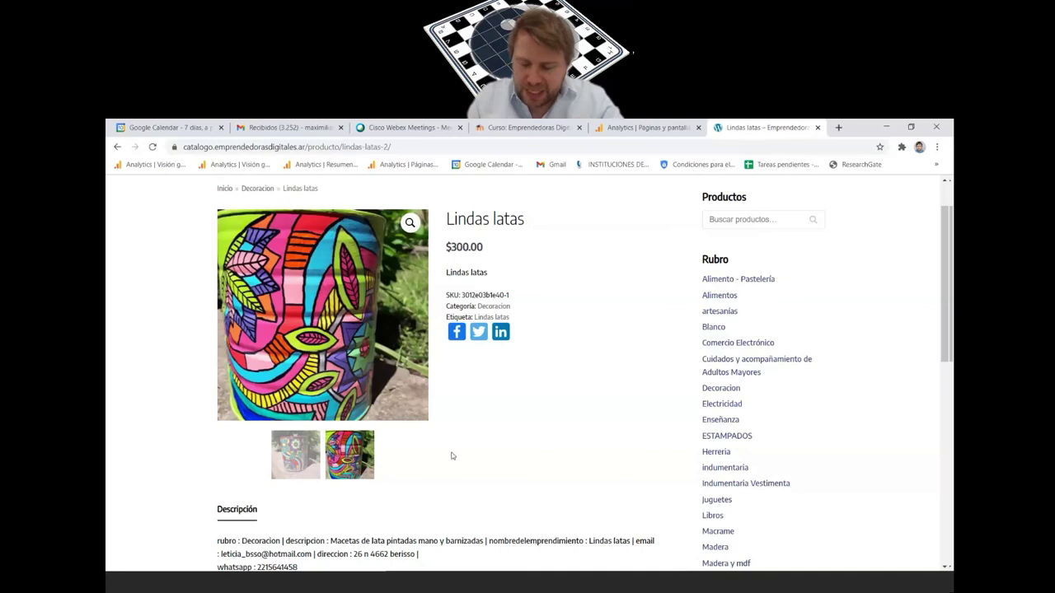
scroll(452, 455, "down", 2)
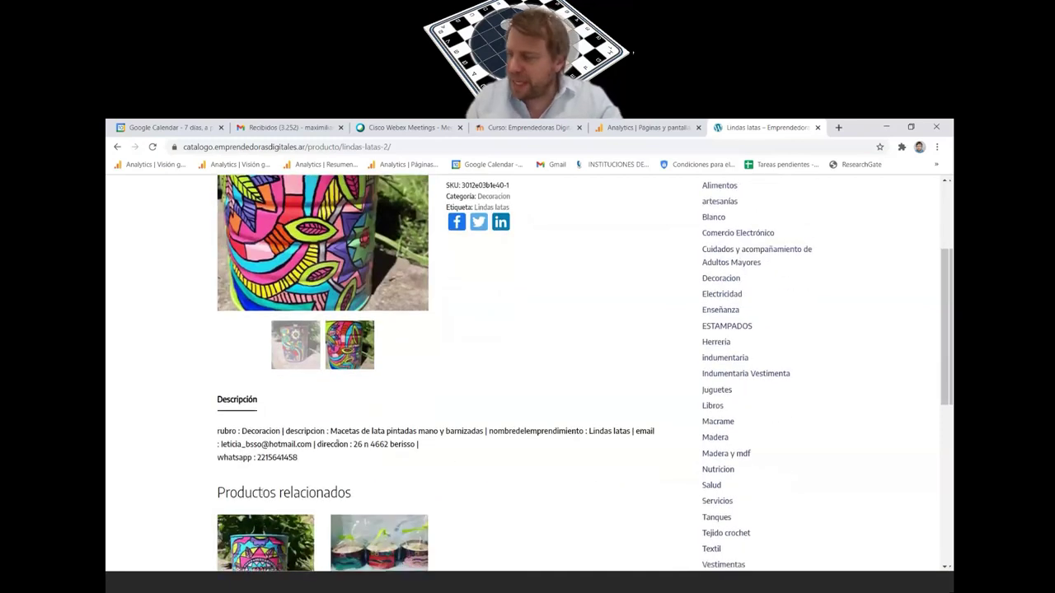
left_click_drag(330, 431, 486, 430)
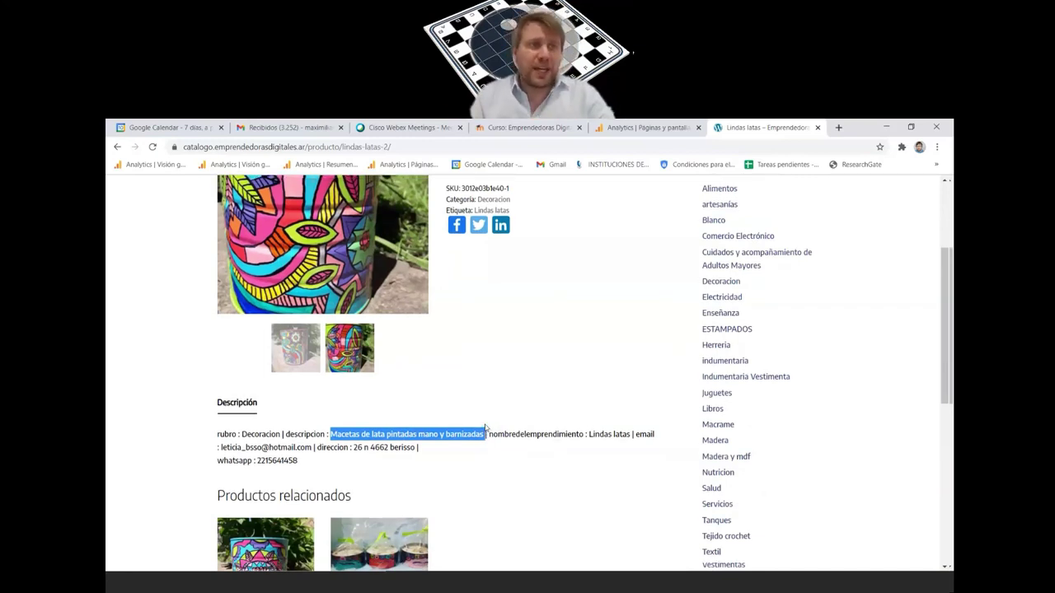
scroll(485, 427, "up", 3)
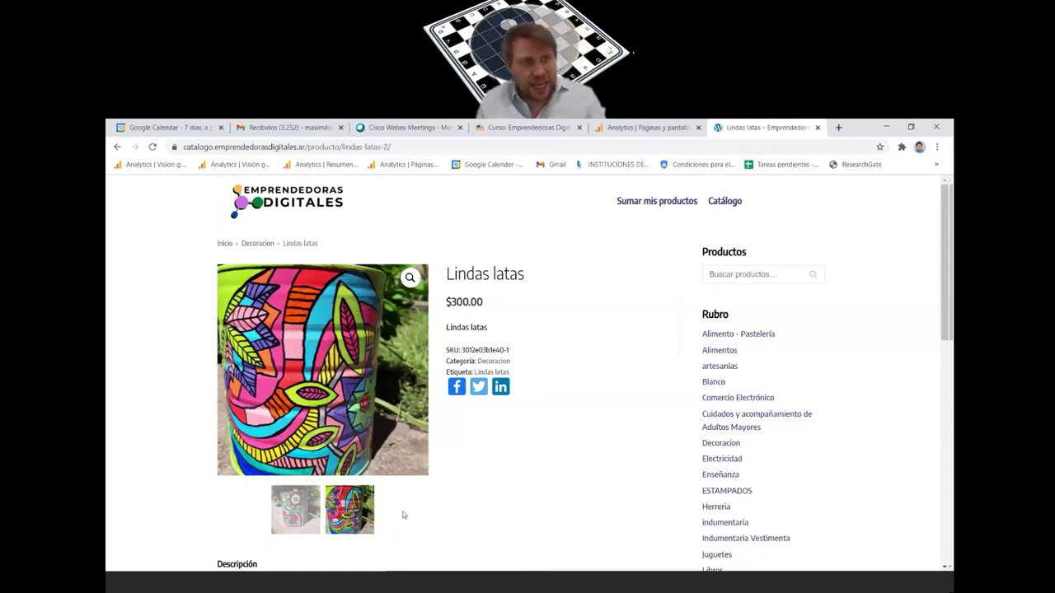
scroll(450, 453, "down", 1)
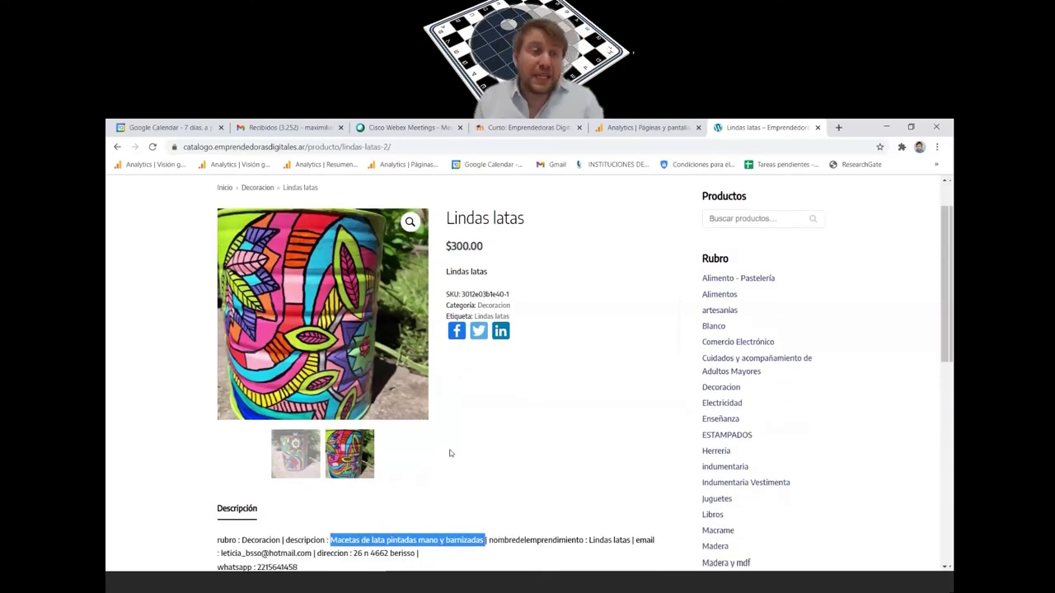
scroll(450, 453, "down", 2)
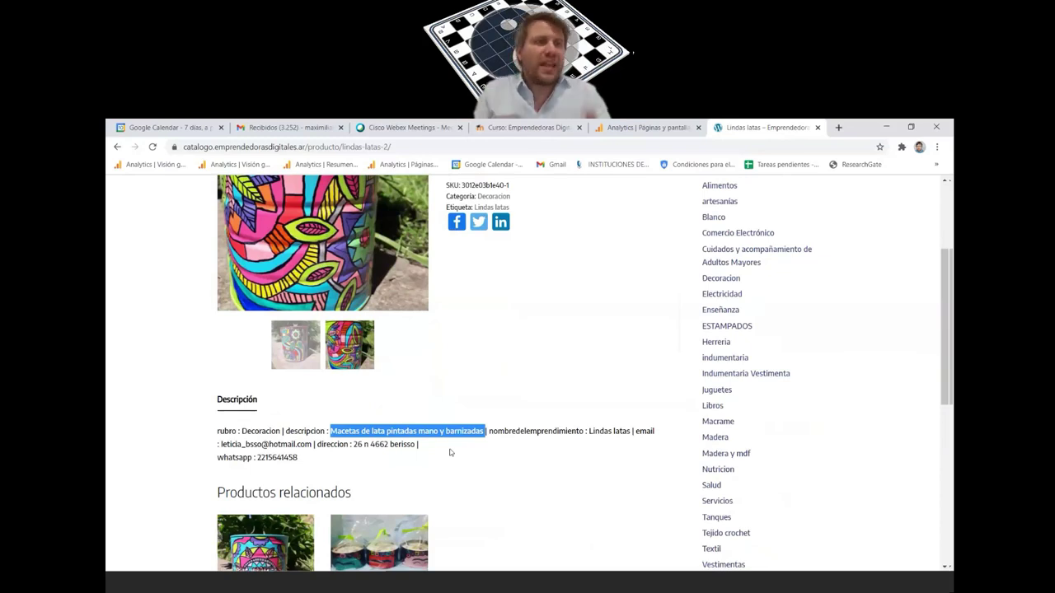
scroll(450, 452, "up", 1)
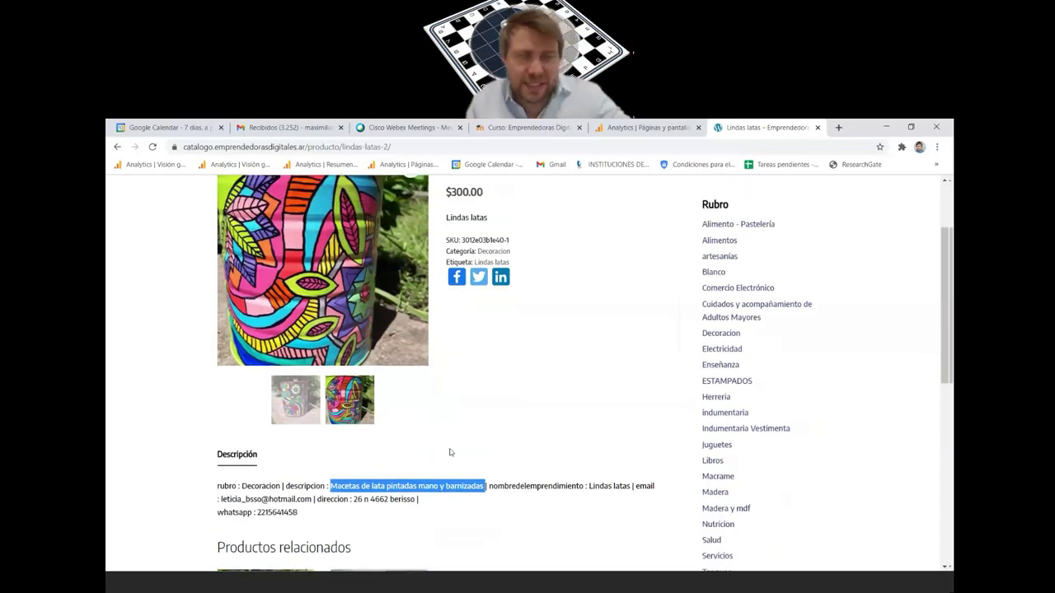
scroll(449, 452, "up", 2)
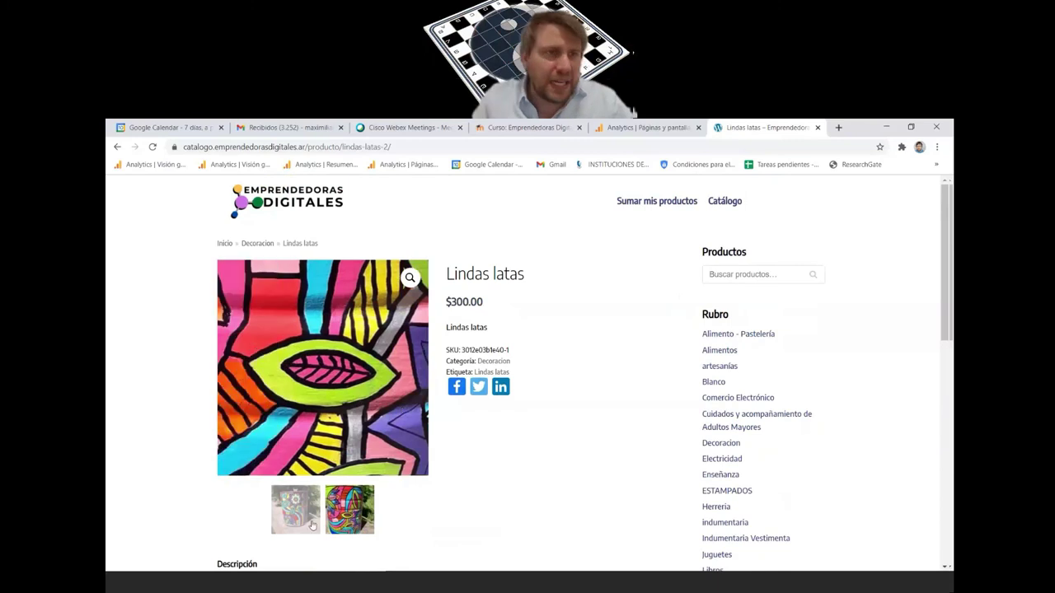
scroll(450, 453, "down", 2)
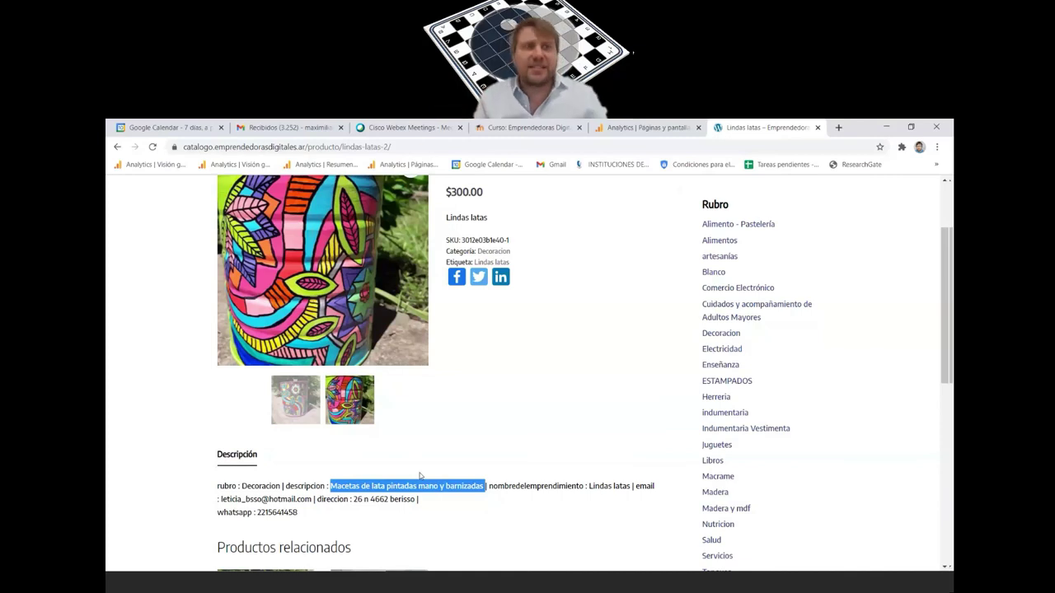
- Return to the catalogue listing and examine its products alongside the Rubro categories and Emprendimiento tags
left_click(117, 147)
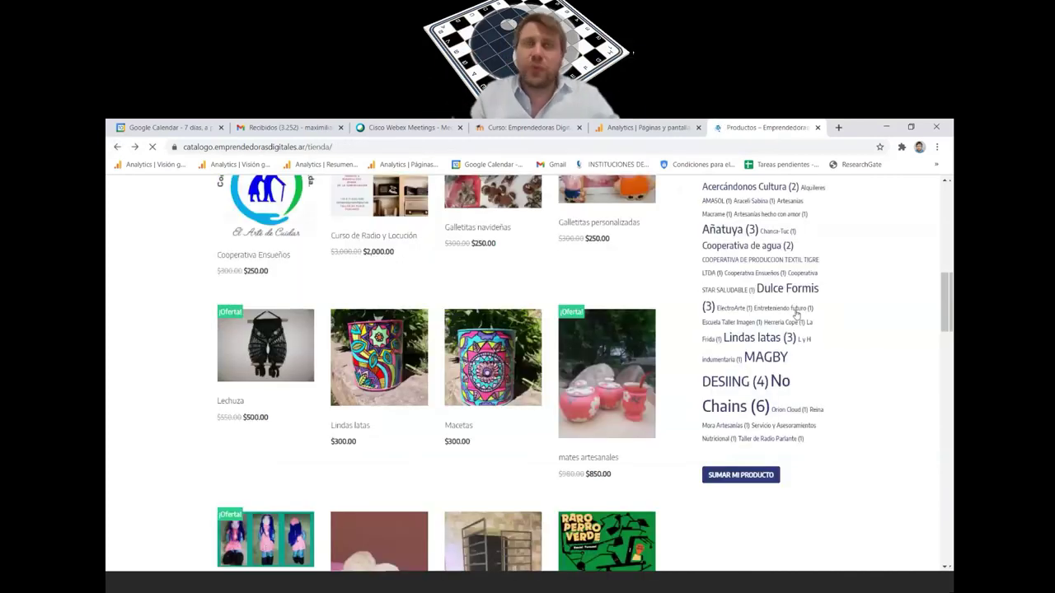
scroll(796, 313, "up", 2)
scroll(796, 316, "up", 4)
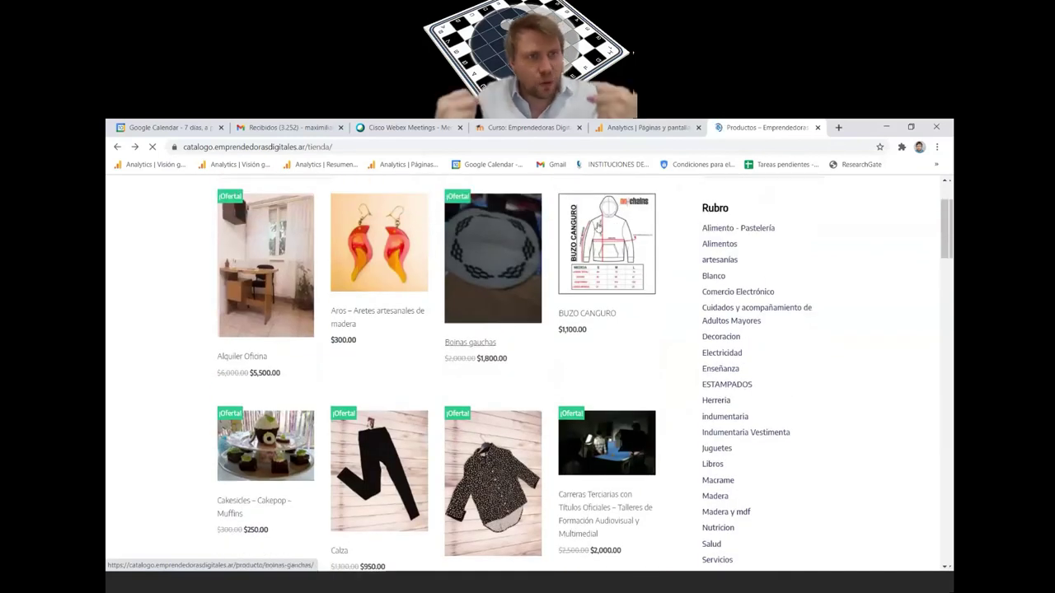
scroll(818, 350, "down", 4)
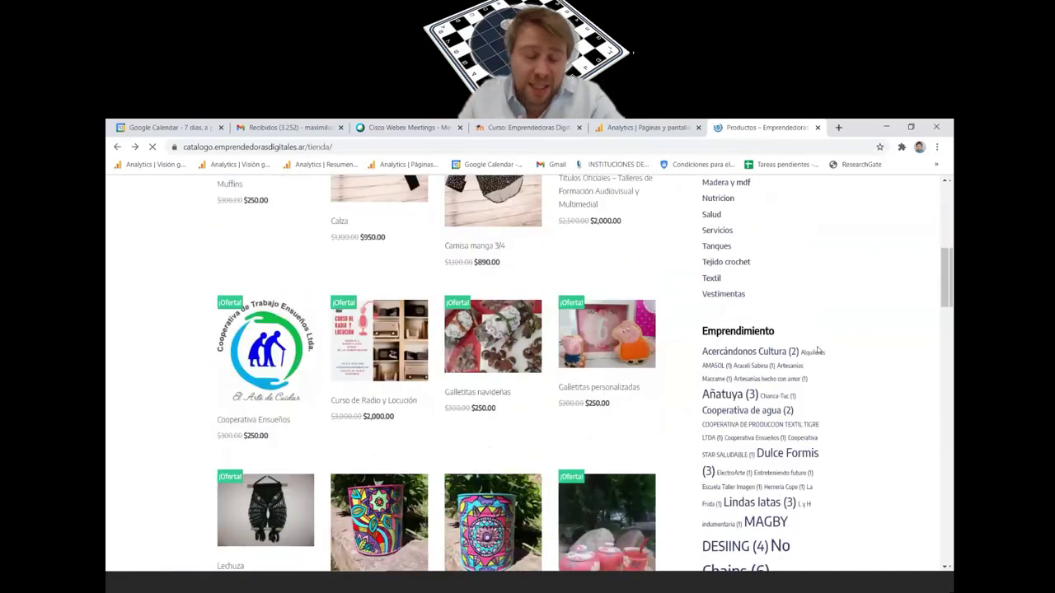
scroll(818, 350, "down", 2)
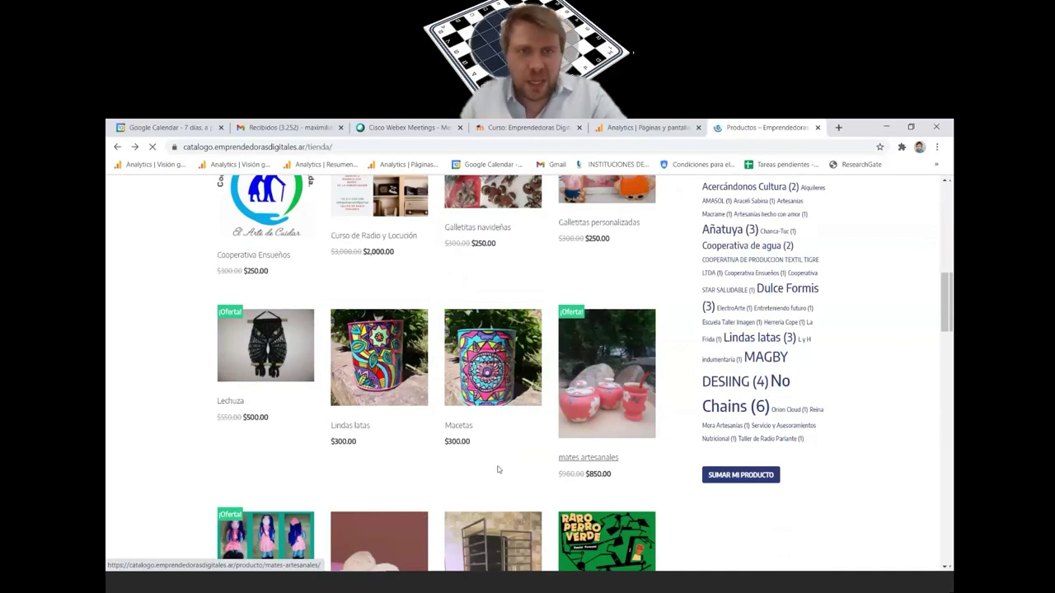
scroll(570, 356, "up", 3)
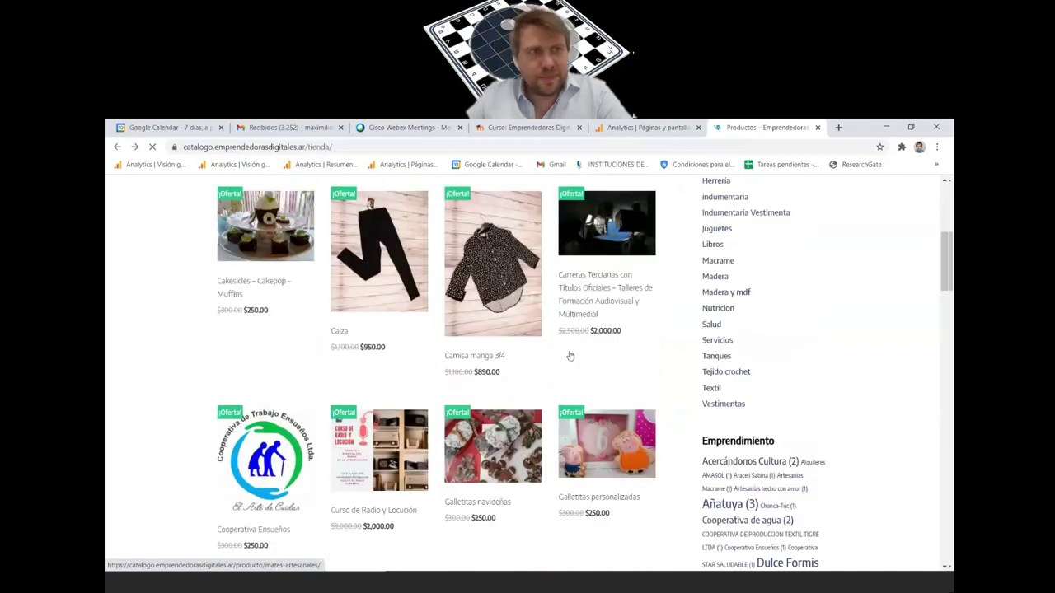
scroll(570, 356, "up", 4)
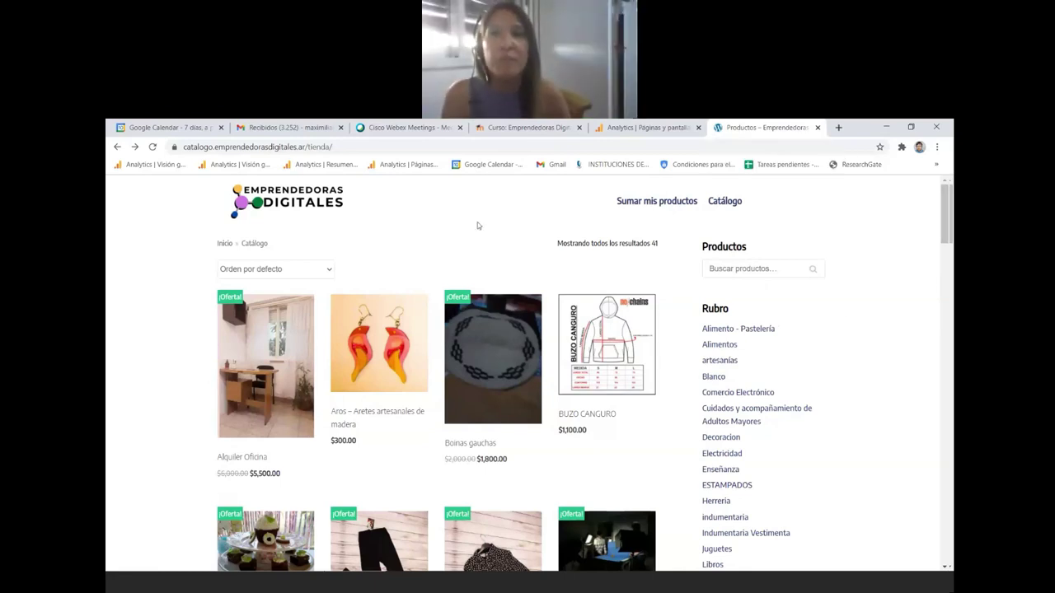
scroll(746, 219, "down", 2)
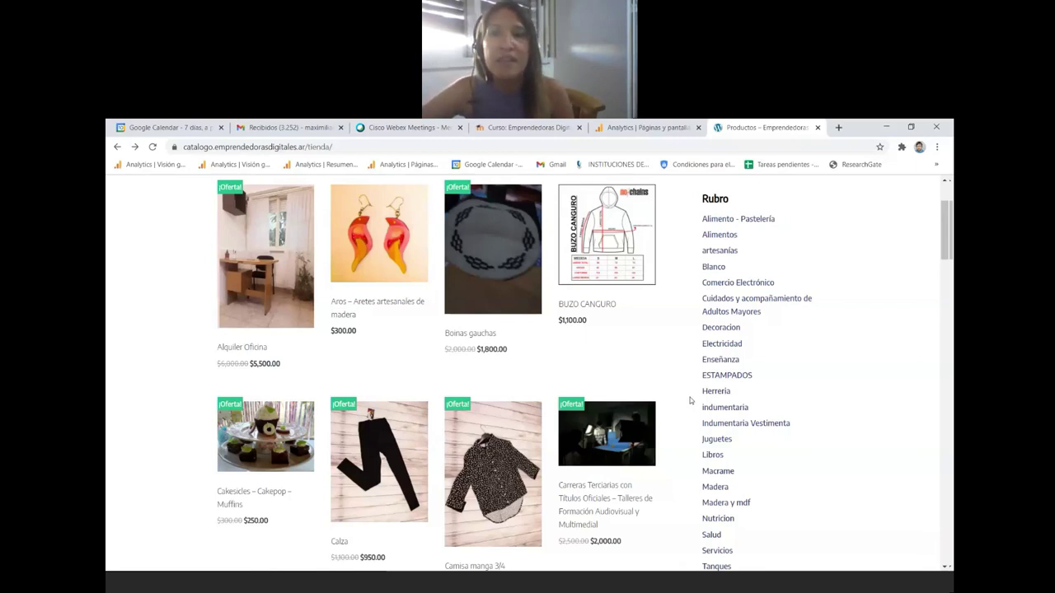
scroll(691, 400, "up", 2)
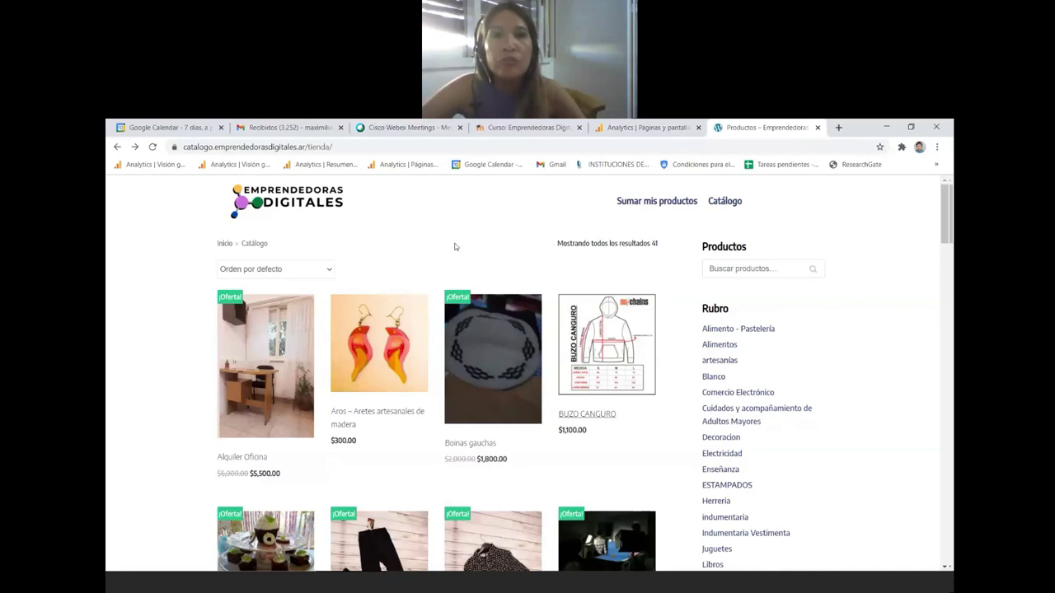
- Switch to the Emprendedoras Digitales course page and open Instructivo para descargar el archivo under Clase 2 - Flujo de fondos
key("ctrl+4")
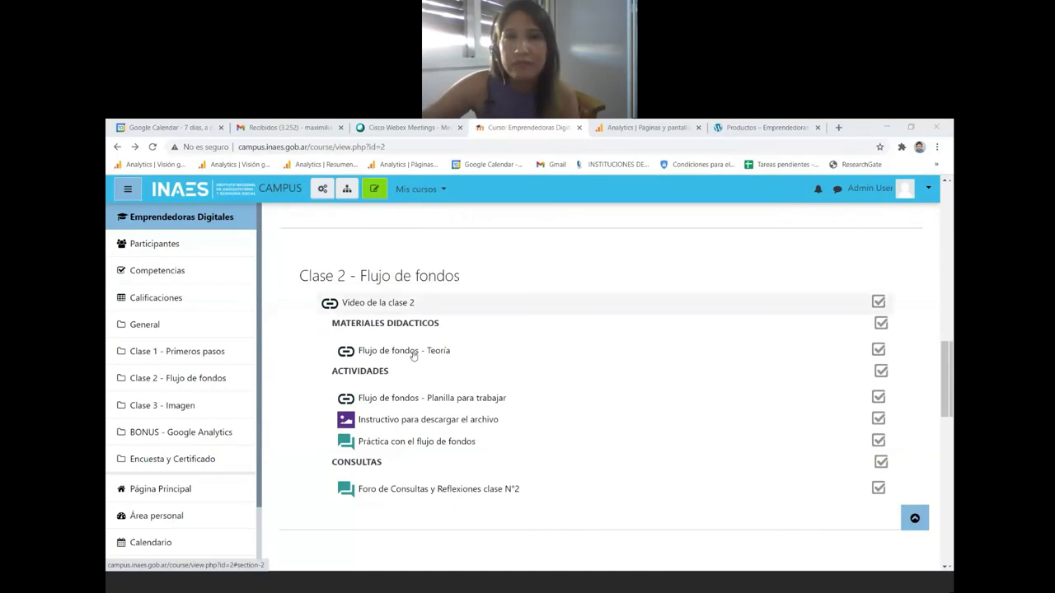
scroll(416, 360, "down", 1)
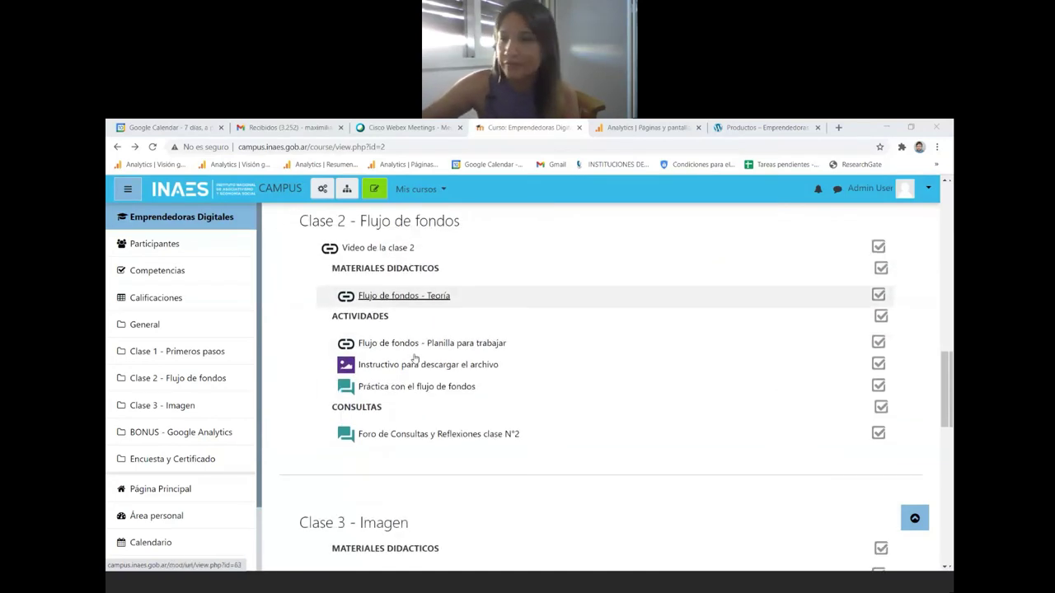
left_click(420, 366)
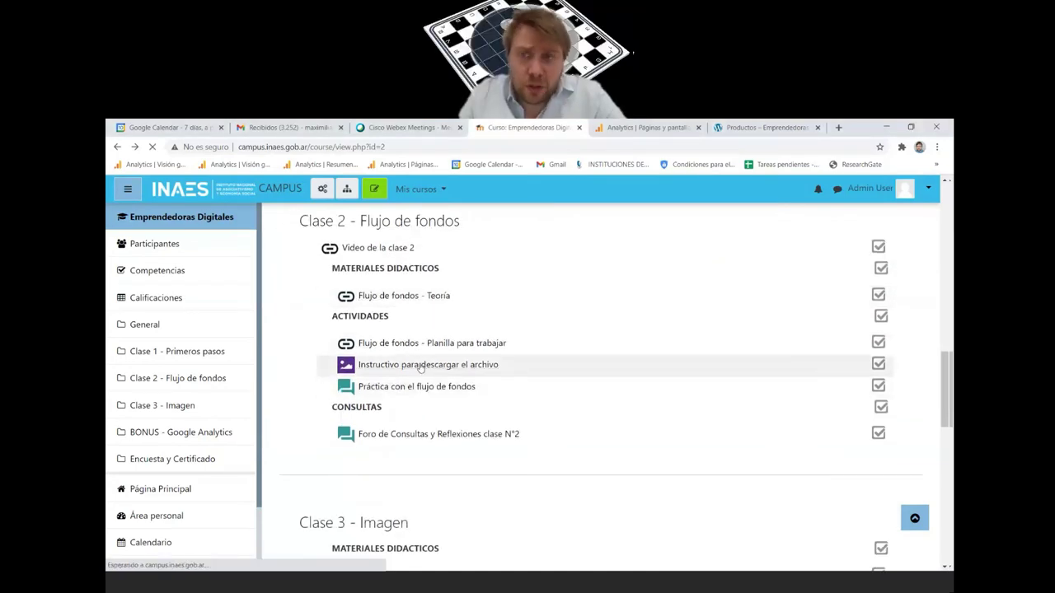
- Review the file download instructions, return to the course page and open the Práctica con el flujo de fondos forum under Clase 2
scroll(389, 302, "down", 1)
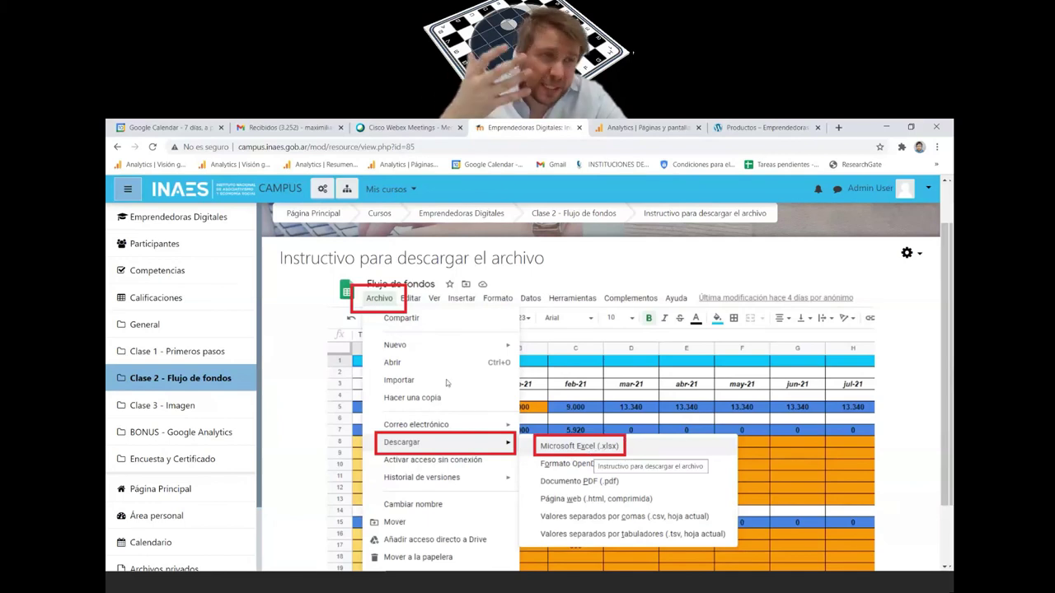
left_click(118, 147)
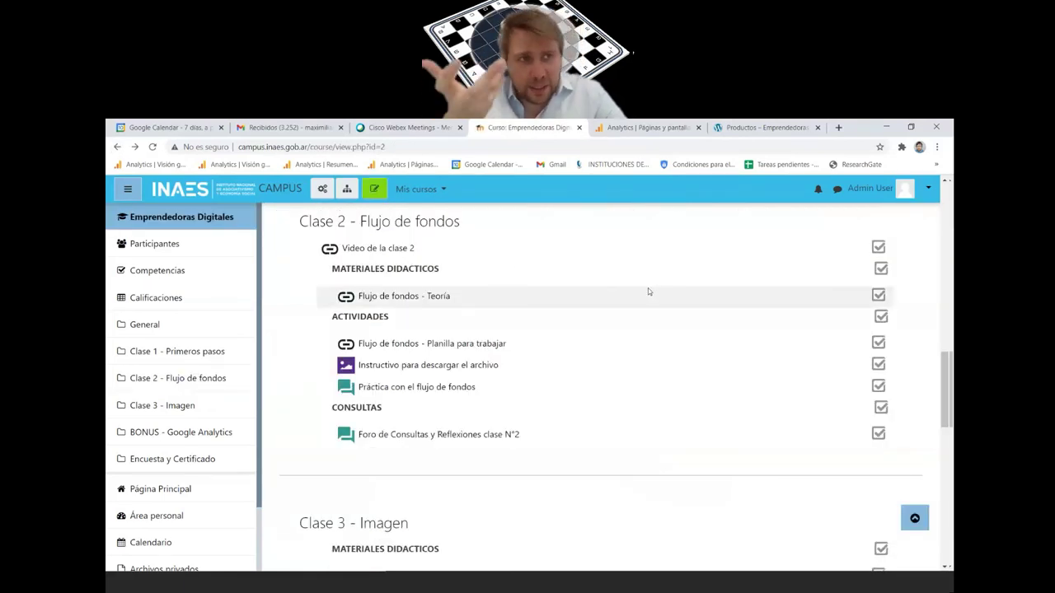
scroll(647, 292, "down", 1)
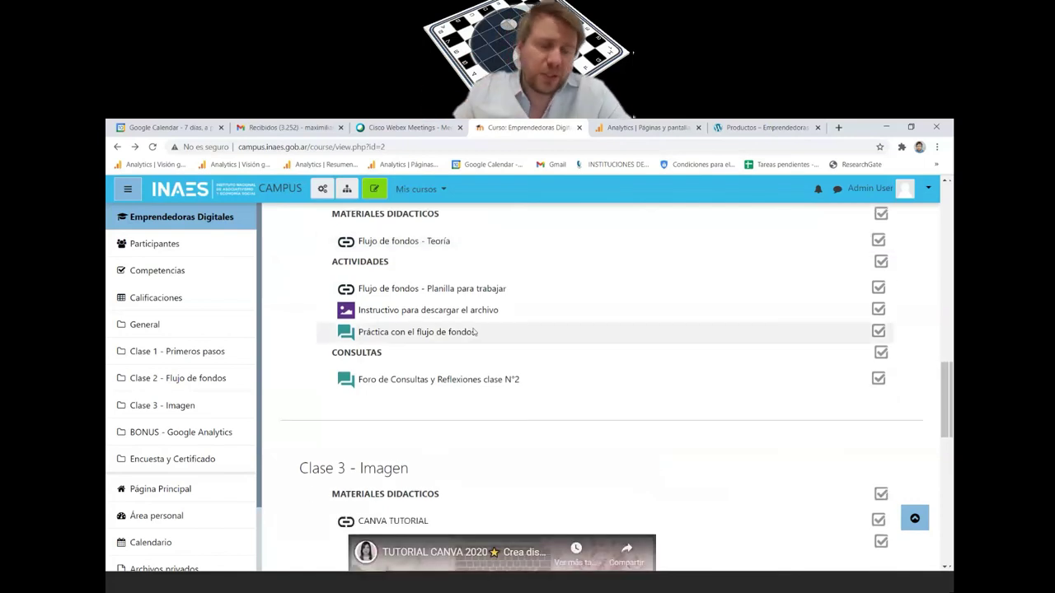
left_click(398, 332)
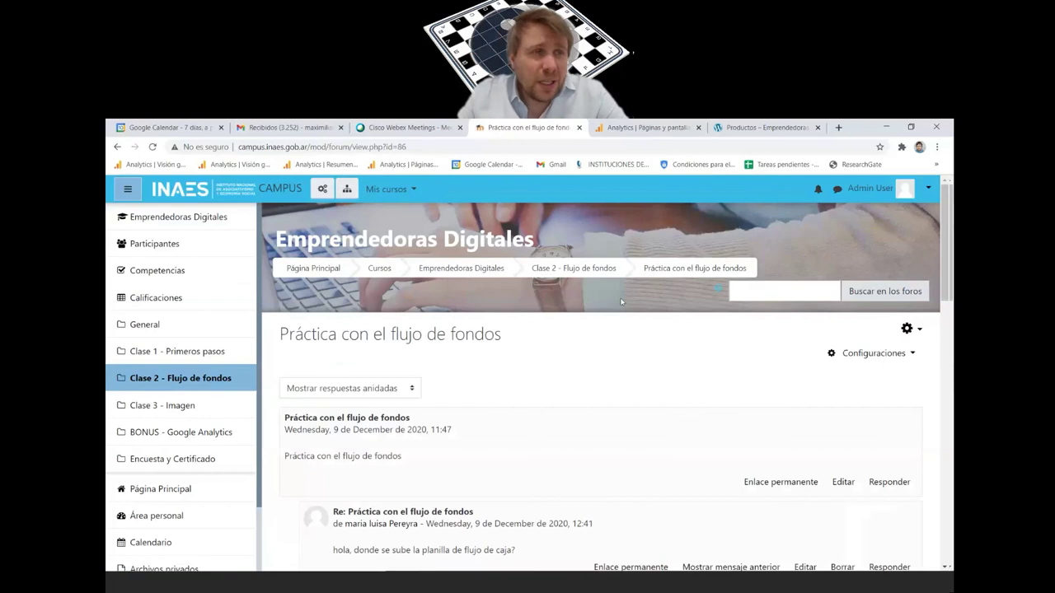
scroll(472, 351, "down", 4)
scroll(473, 352, "up", 3)
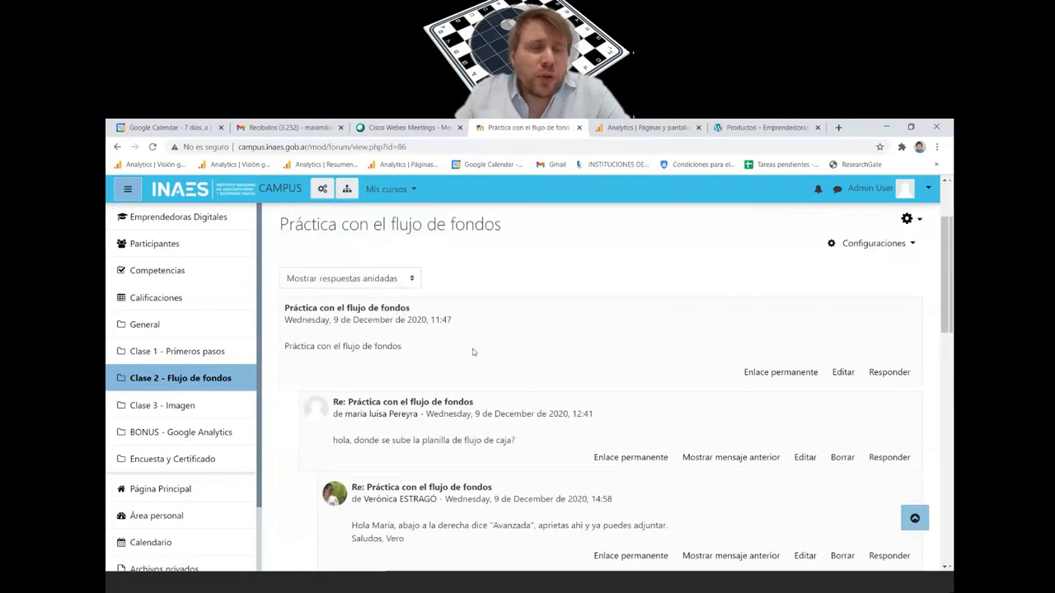
- Draft the reply "envio mi planilla" to the forum's opening post and open it in the advanced reply form
left_click(890, 373)
scroll(894, 375, "down", 1)
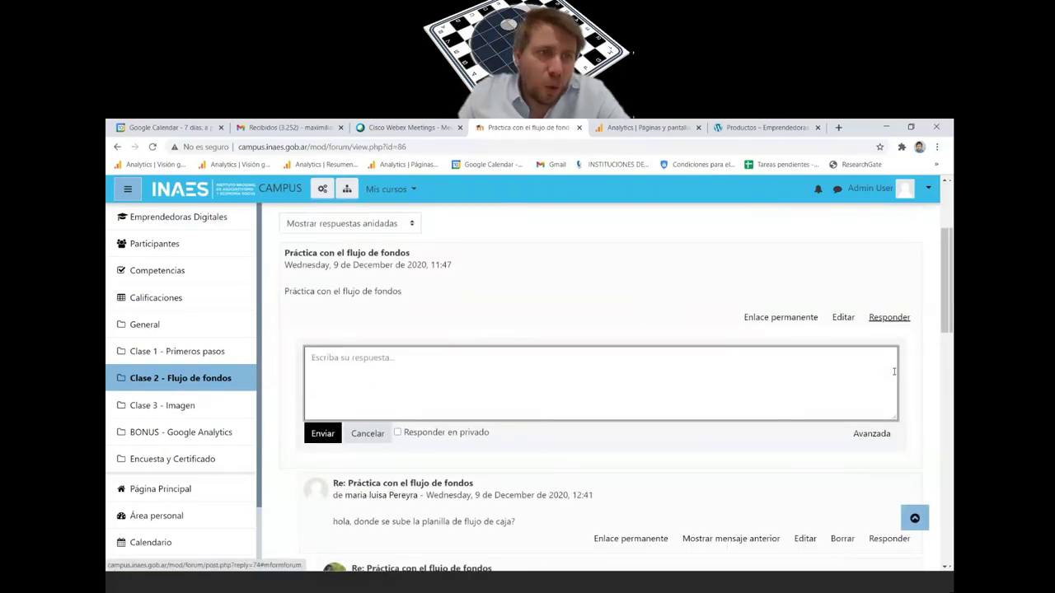
type("envio mi planilla")
left_click(878, 434)
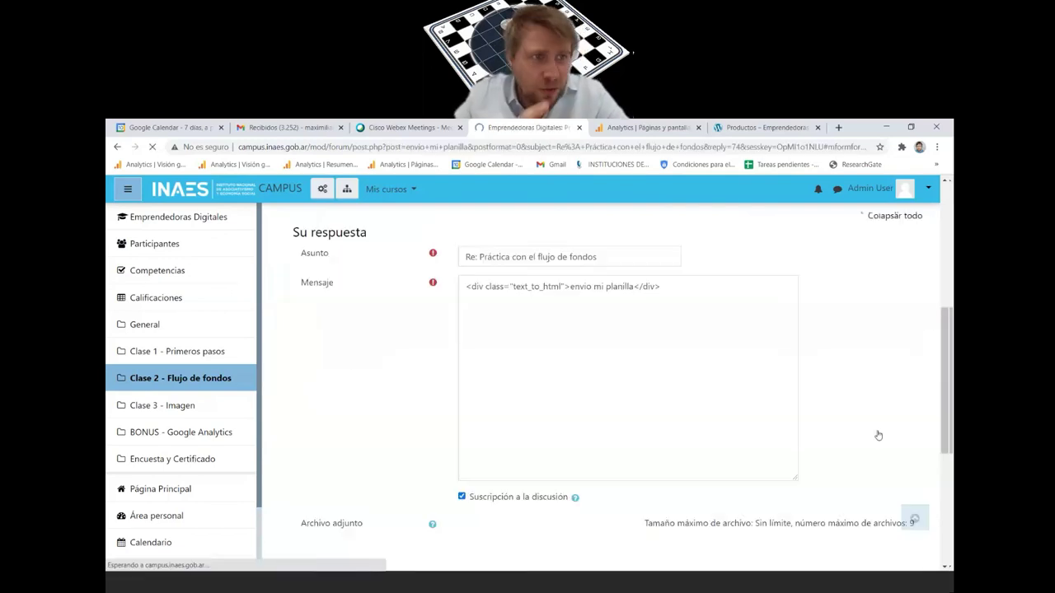
- Examine the advanced reply form's Archivo adjunto area and submission options, and look back over the discussion thread
scroll(879, 435, "down", 5)
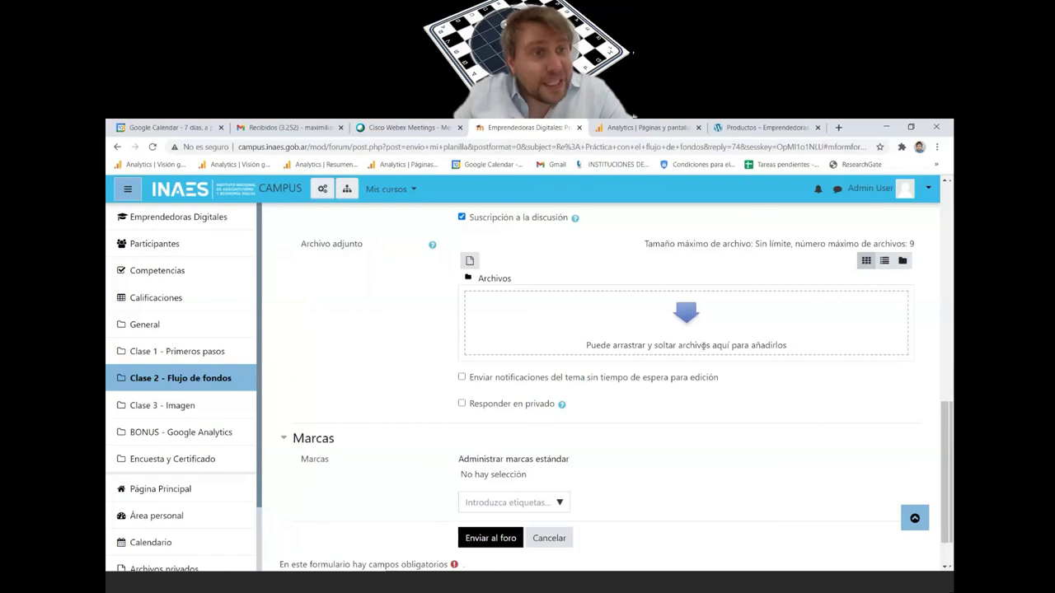
scroll(704, 345, "up", 3)
scroll(705, 343, "up", 5)
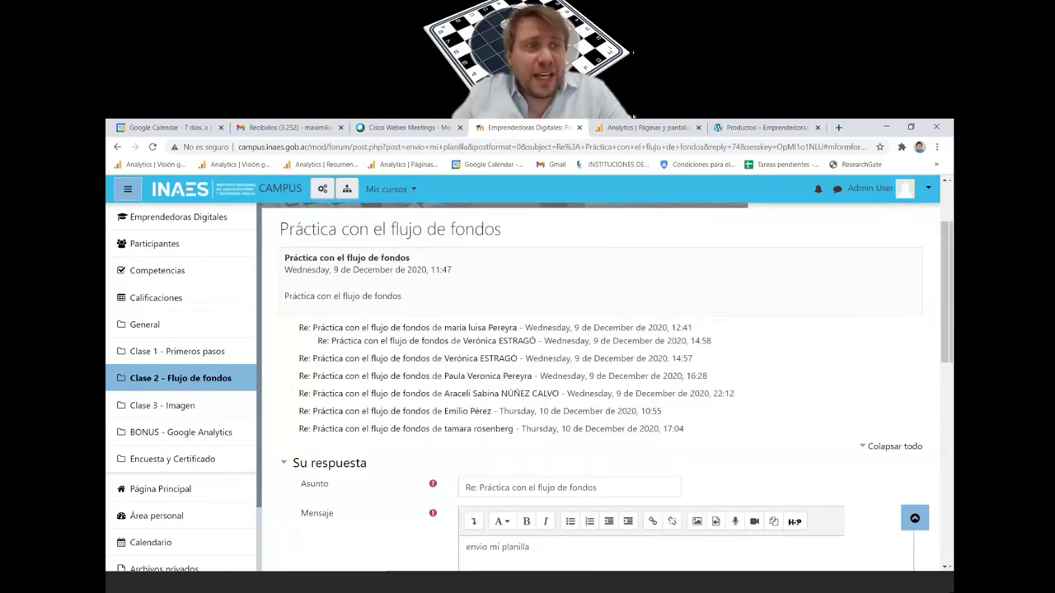
- Leave the reply form for the Flujo de fondos spreadsheet and inspect the ene-21 venta remeras and dic-21 venta ciclista cells
key("alt+Left")
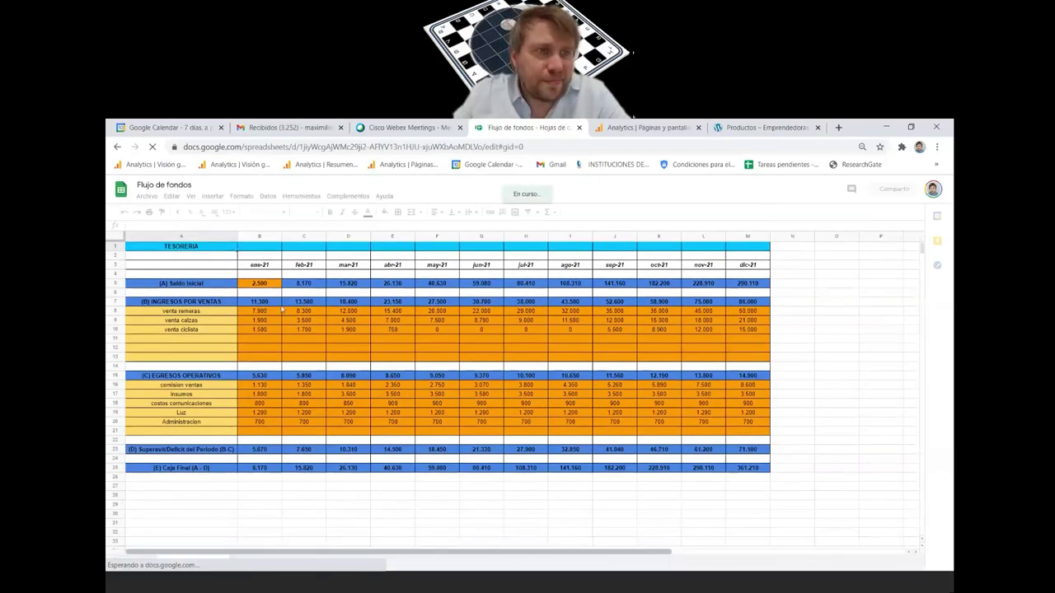
left_click(260, 314)
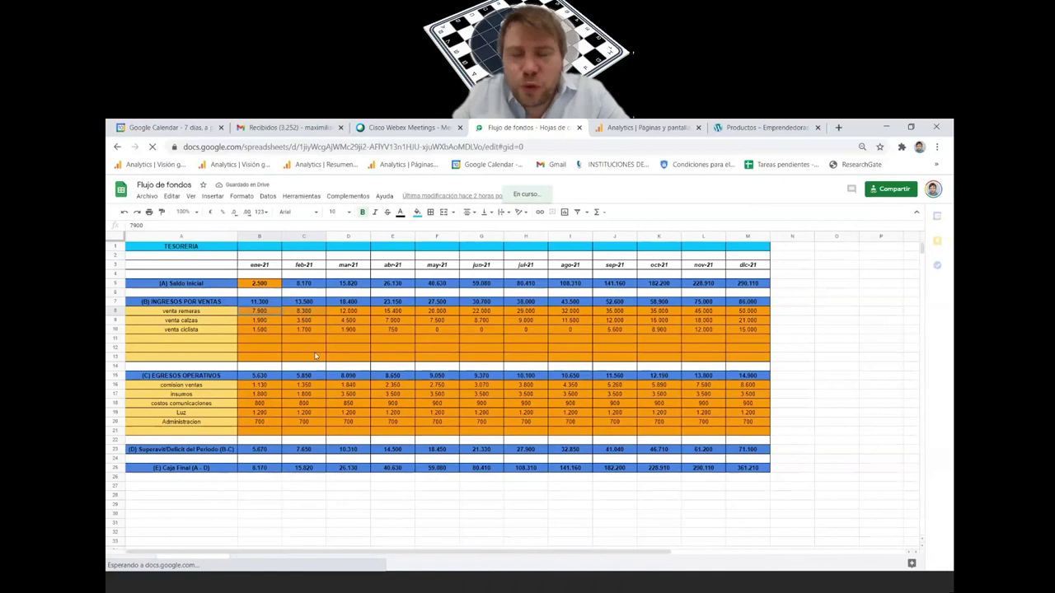
left_click(741, 330)
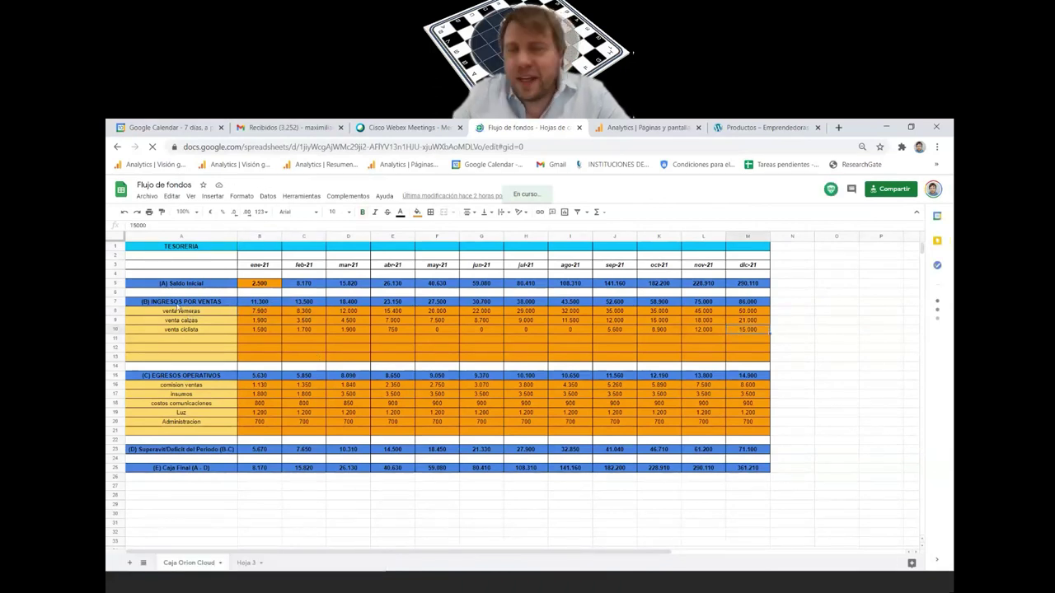
- Highlight the venta remeras and venta calzas labels and the venta remeras row from ene-21 to dic-21, and inspect August's Caja Final
left_click_drag(183, 312, 184, 330)
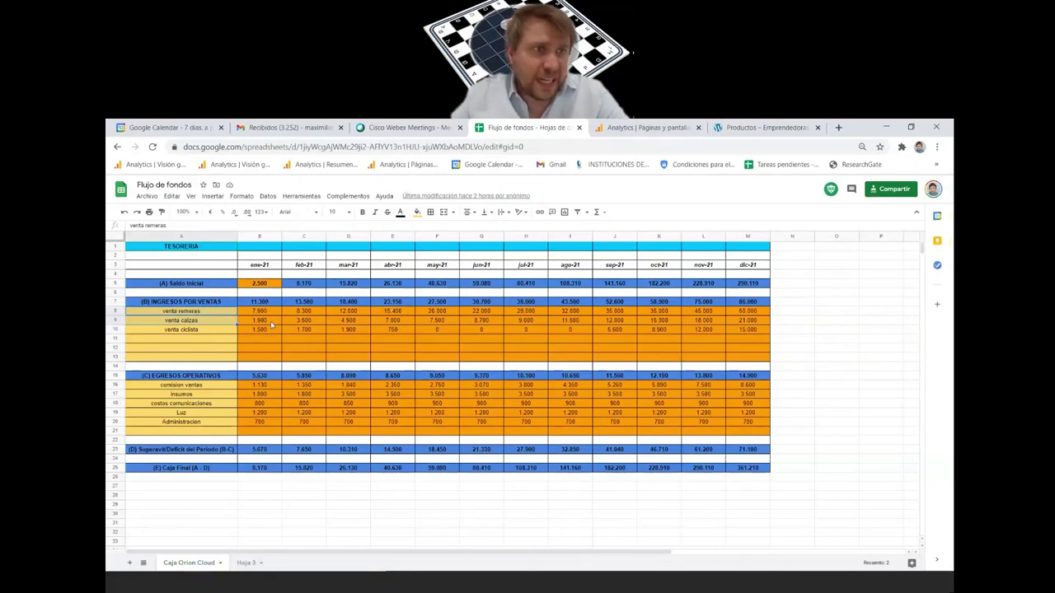
left_click_drag(271, 313, 748, 312)
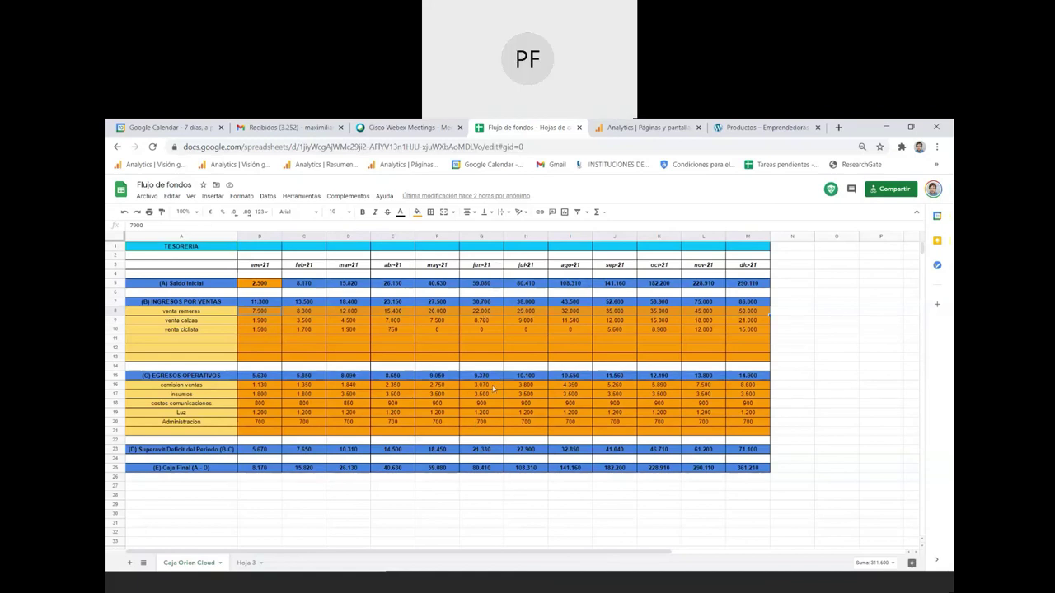
left_click(566, 471)
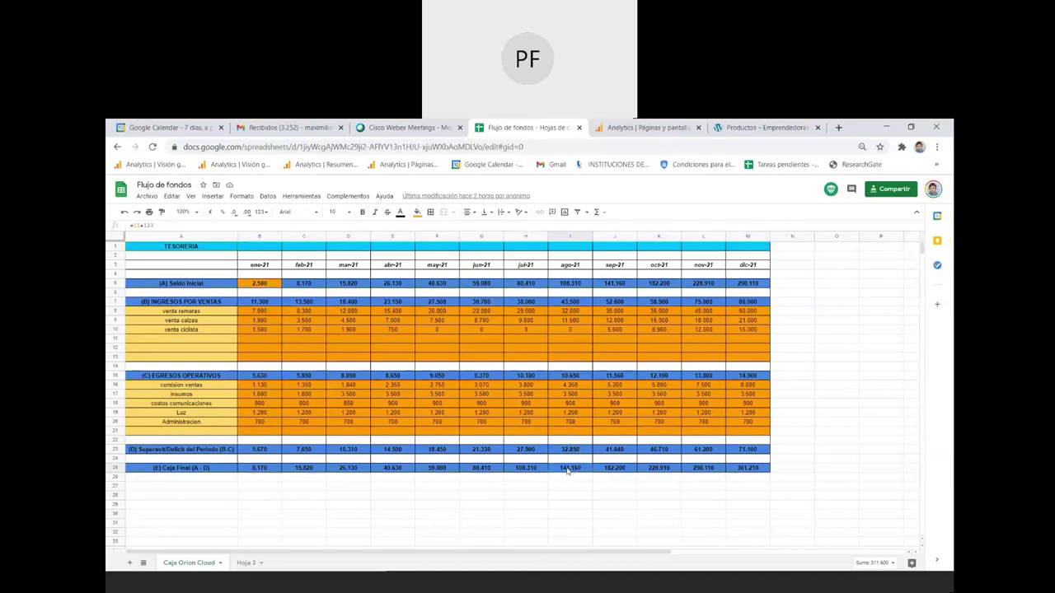